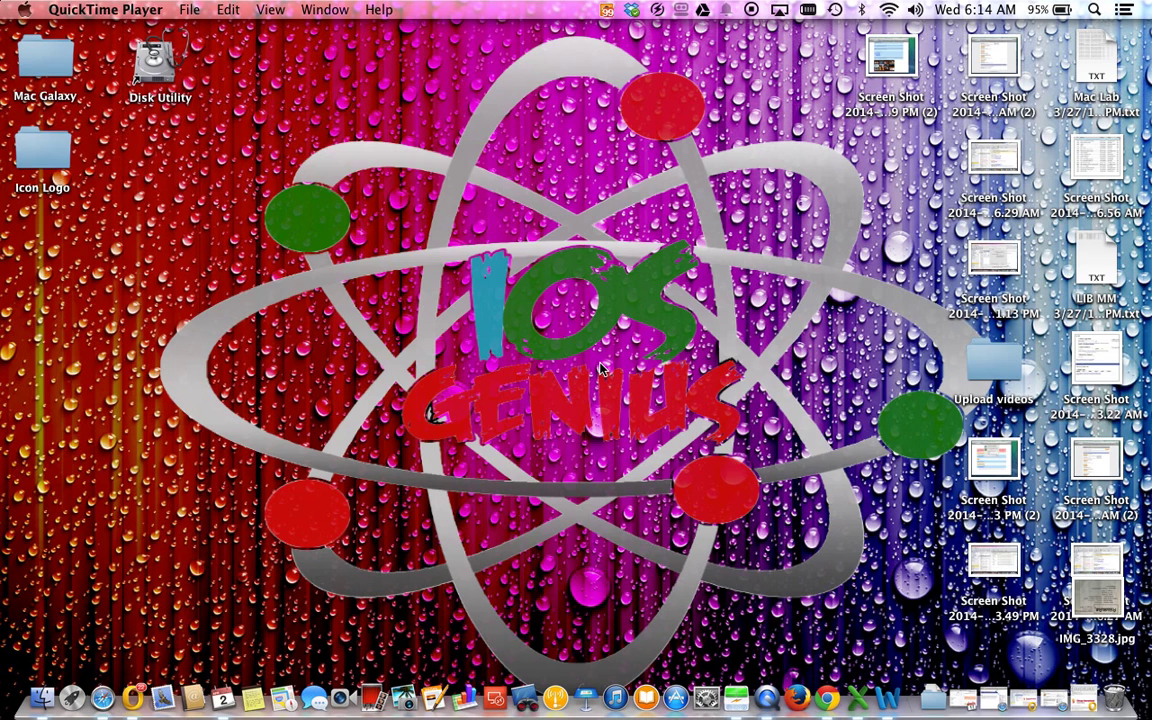
Step: Reopen Safari's LinkedIn window and load youtube.com
left_click(612, 372)
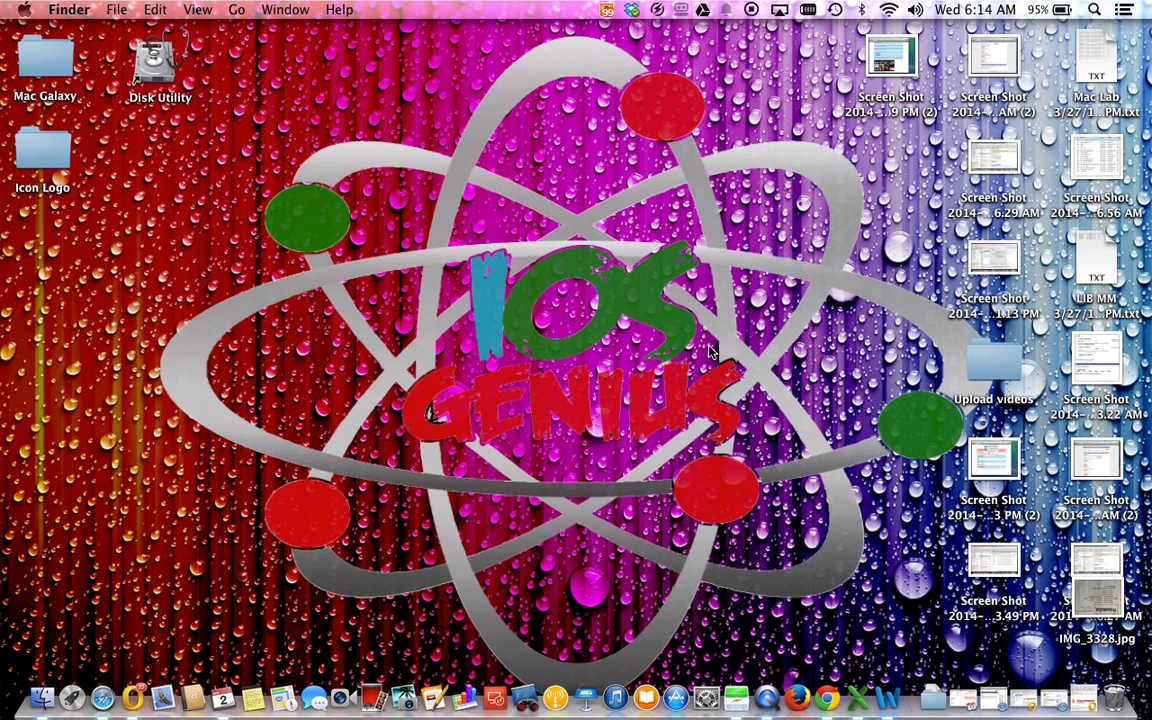
right_click(104, 700)
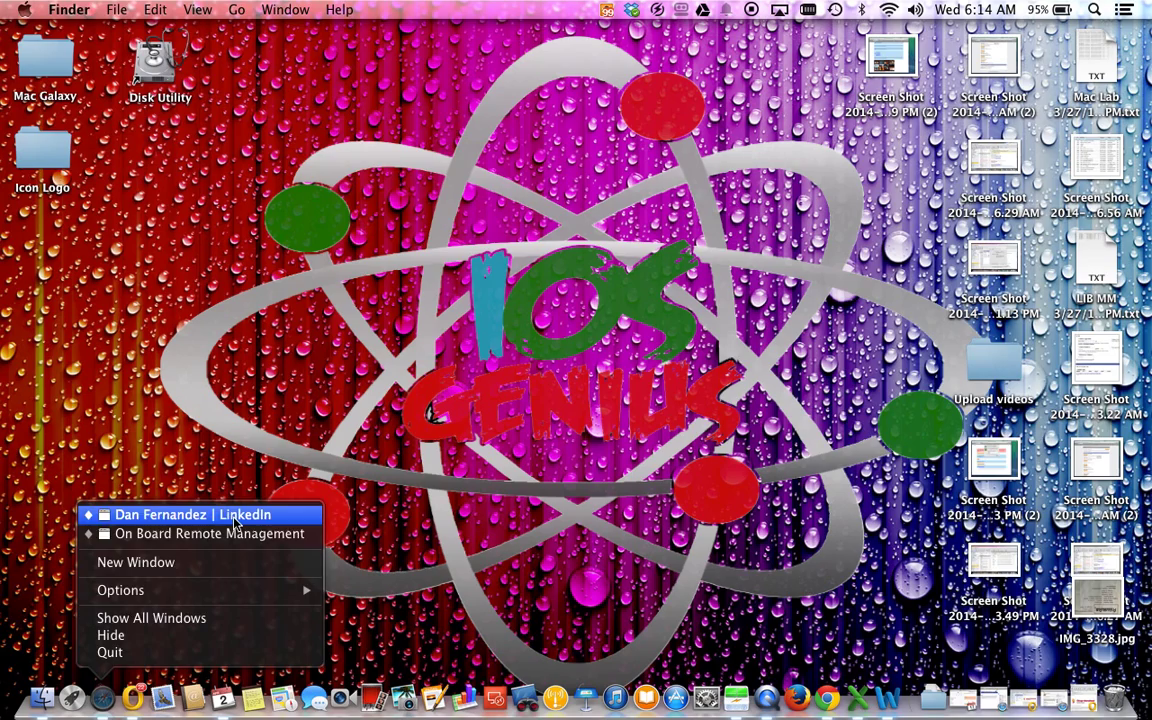
left_click(200, 514)
left_click(430, 54)
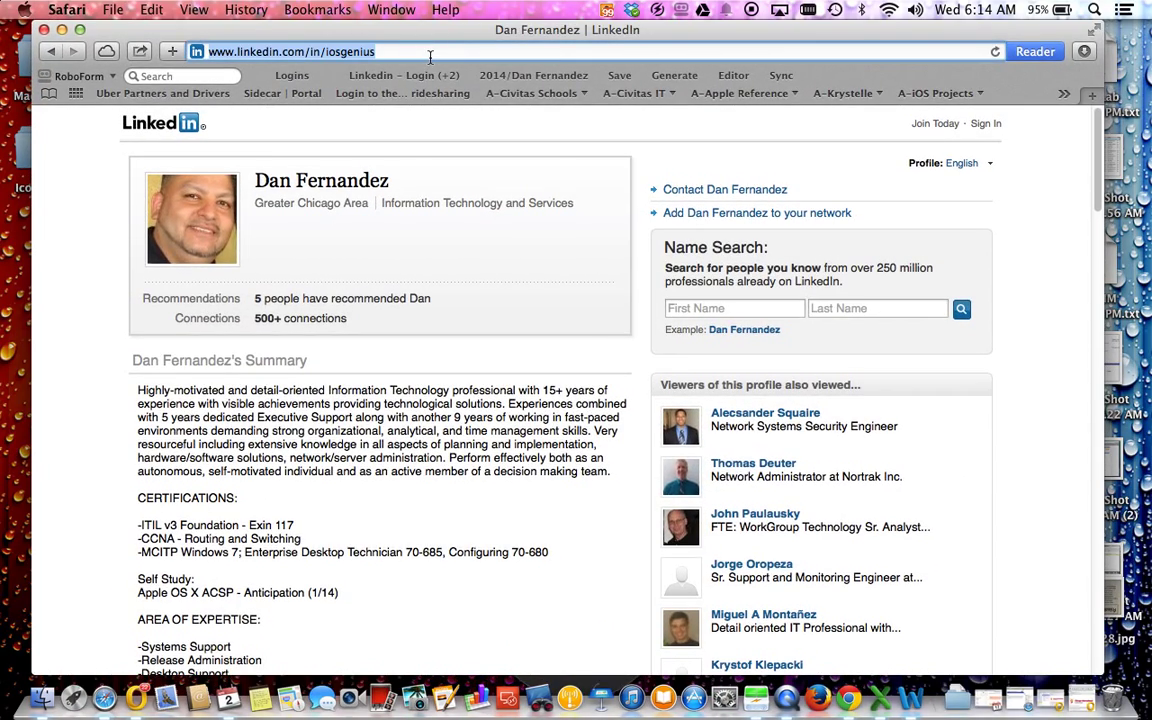
type("youtube.co")
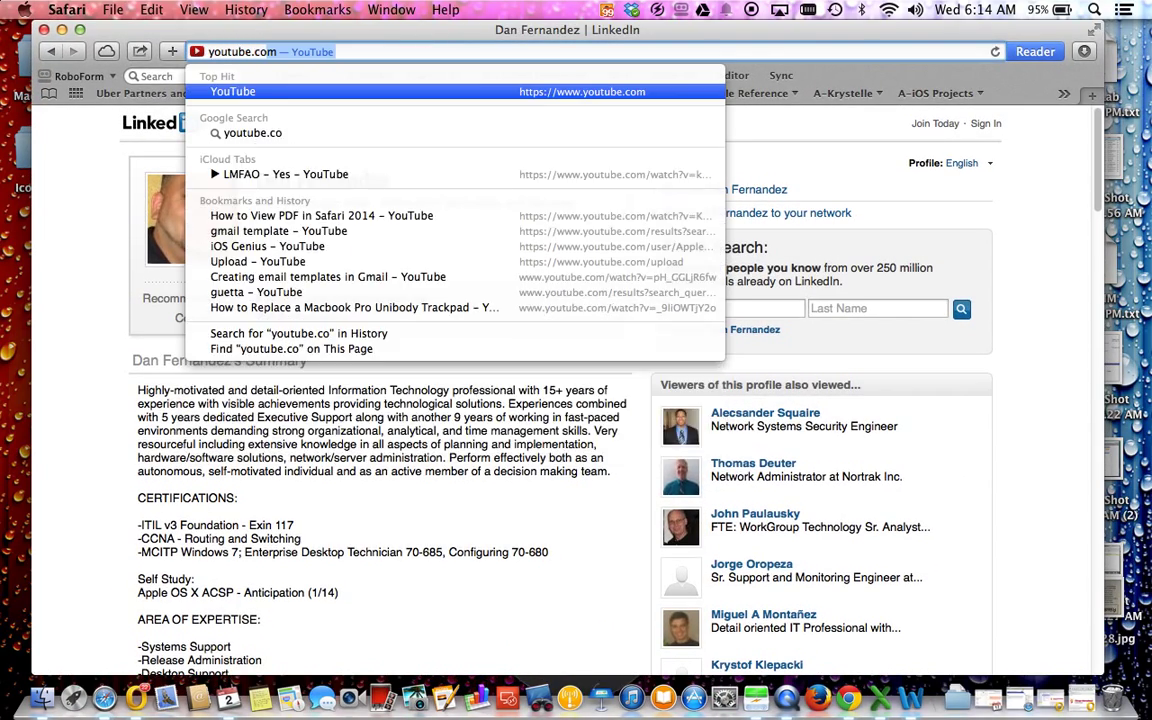
key("Return")
Step: Search YouTube for 'apple iosgenius' and open the iOS Genius channel
left_click(437, 123)
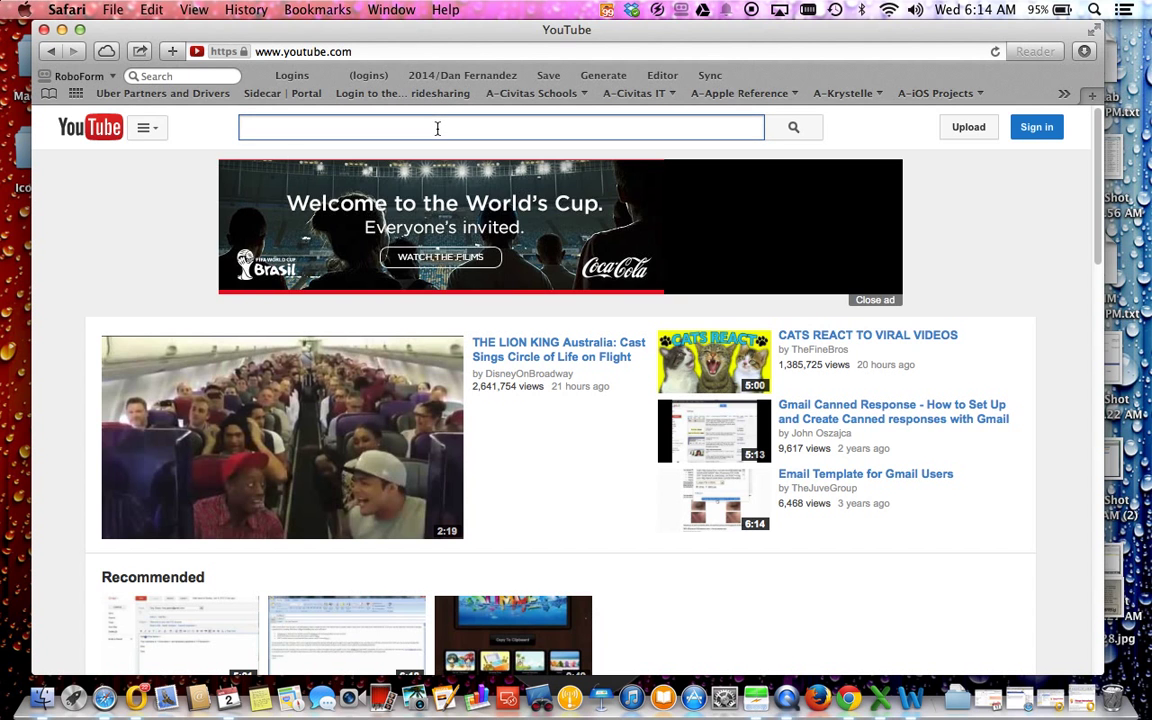
type("apple iosgenius")
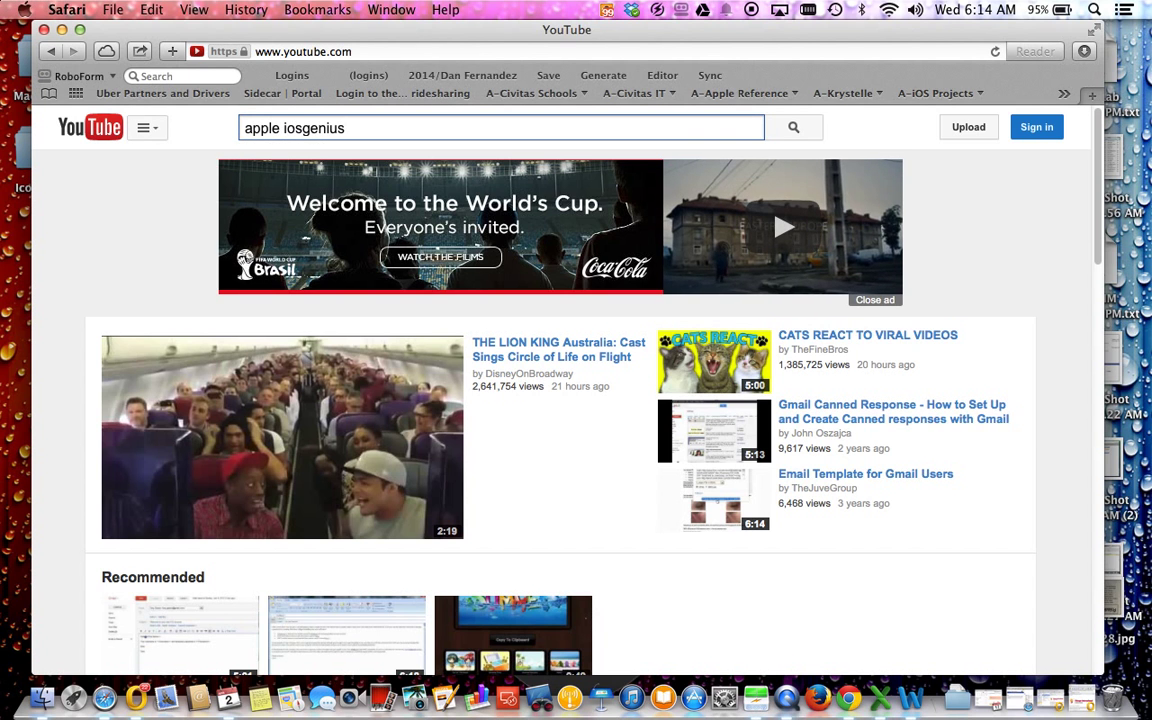
key("Return")
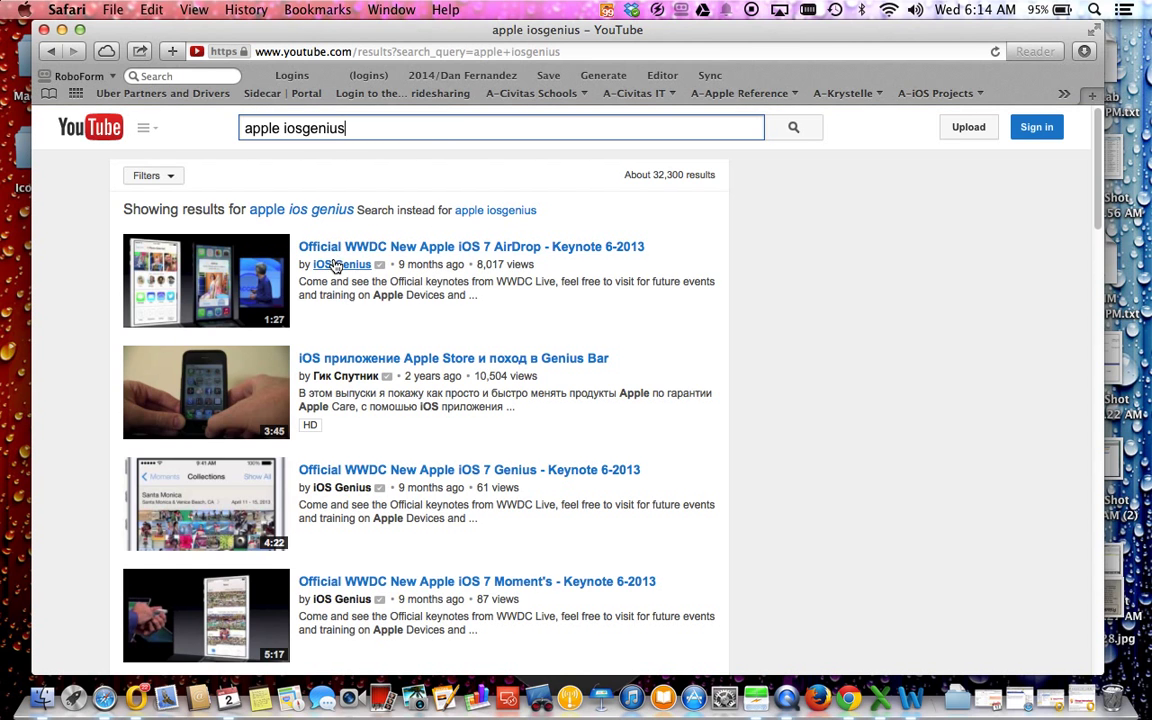
left_click(336, 266)
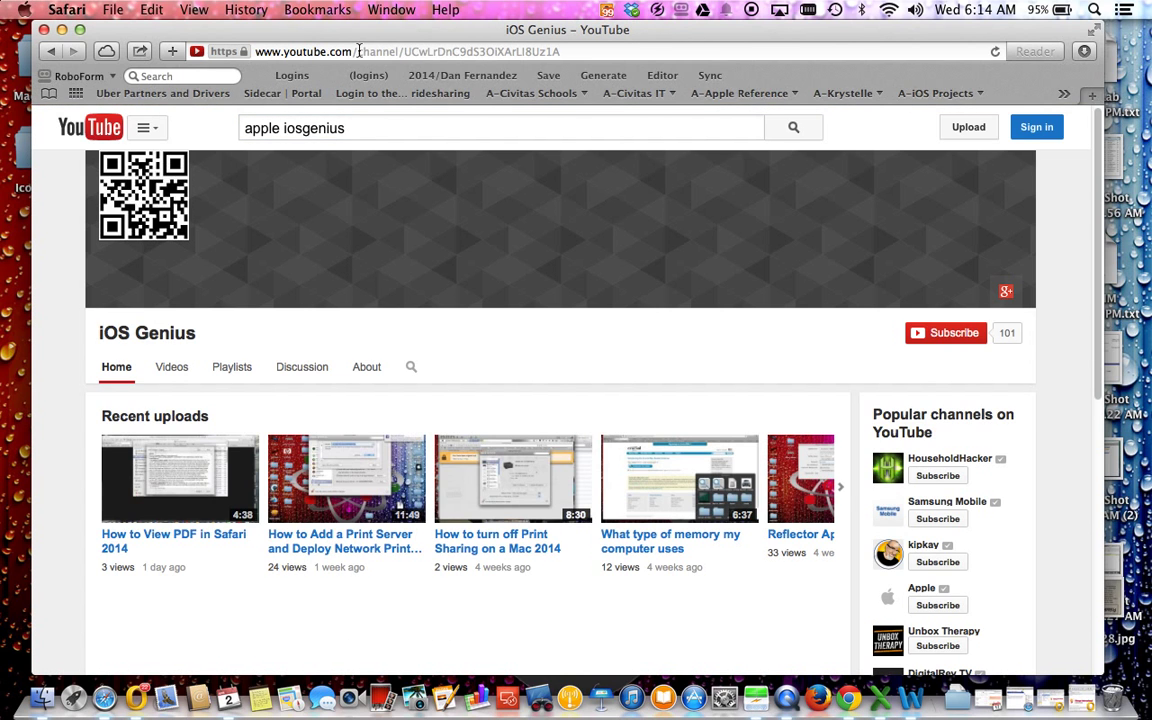
Step: Change the channel's web address to its AppleiOSGenius 'user' URL
left_click(363, 51)
left_click(363, 51)
left_click_drag(363, 51, 681, 57)
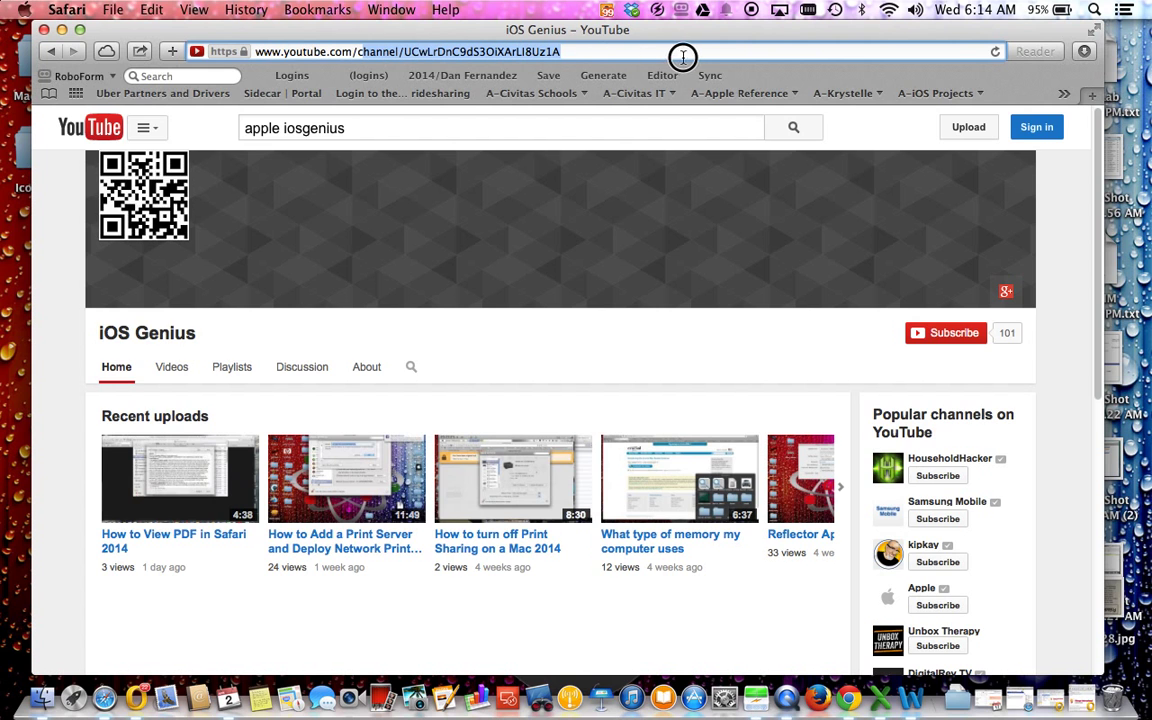
type("u")
key("BackSpace")
key("BackSpace")
type("user")
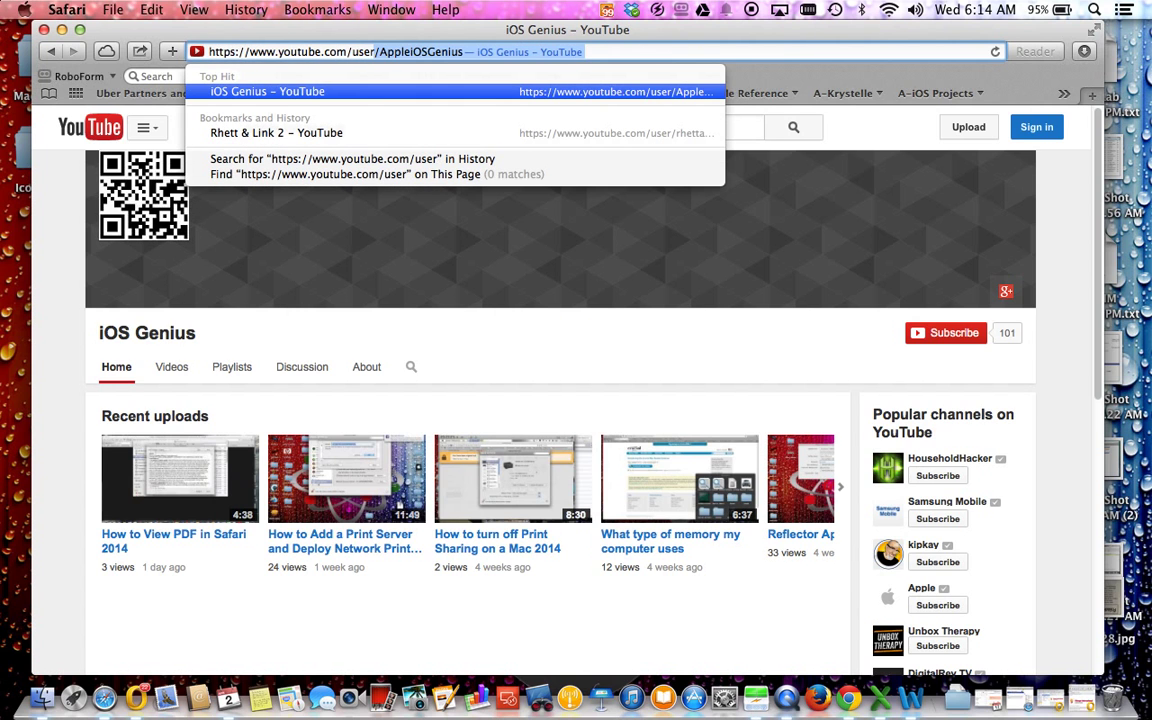
key("Return")
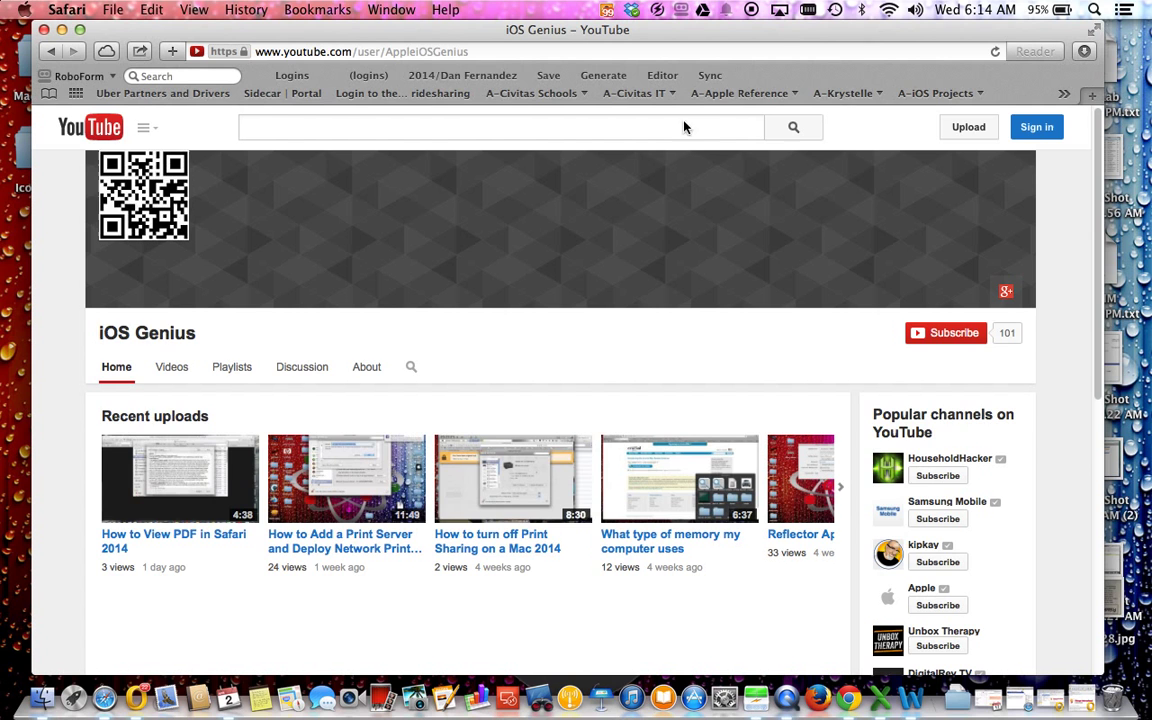
Step: Browse the channel's list of uploaded videos
left_click(171, 366)
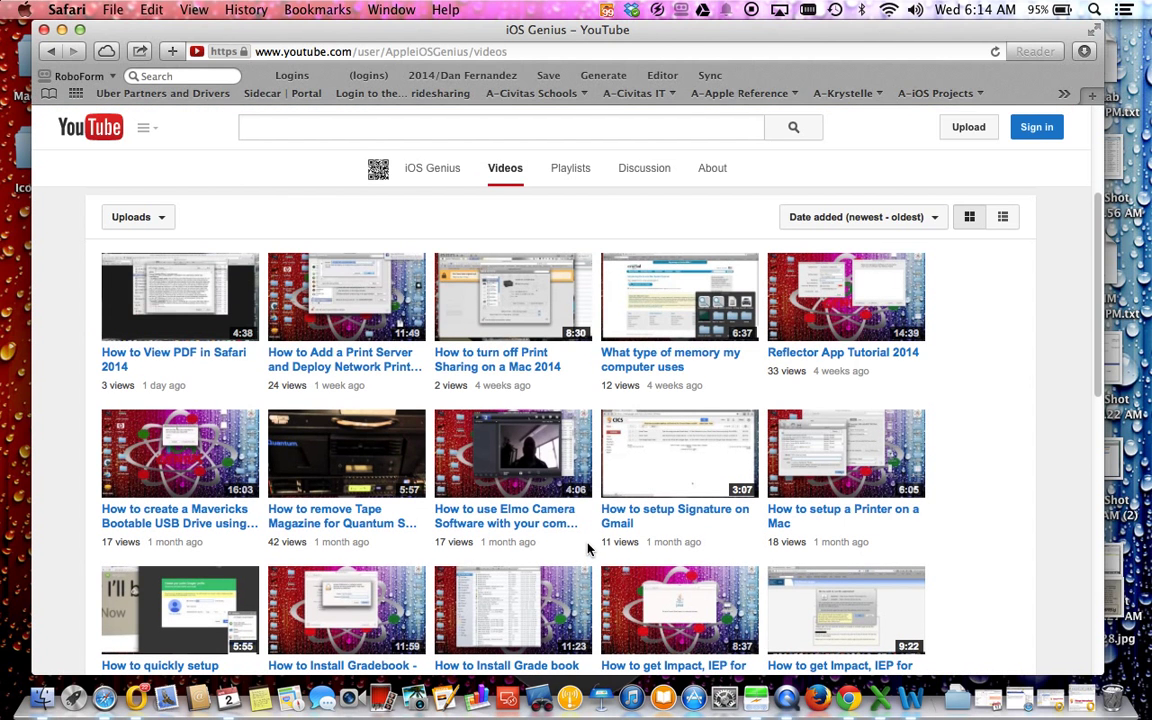
scroll(588, 550, "down", 3)
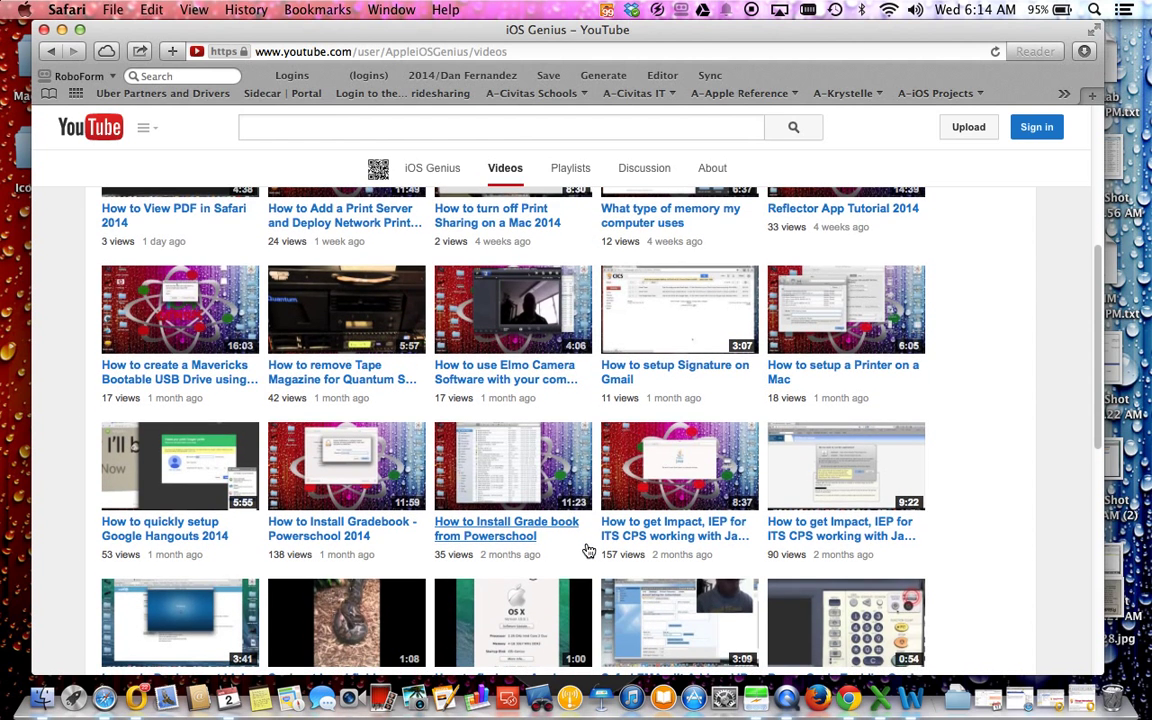
scroll(588, 550, "up", 5)
scroll(588, 550, "down", 2)
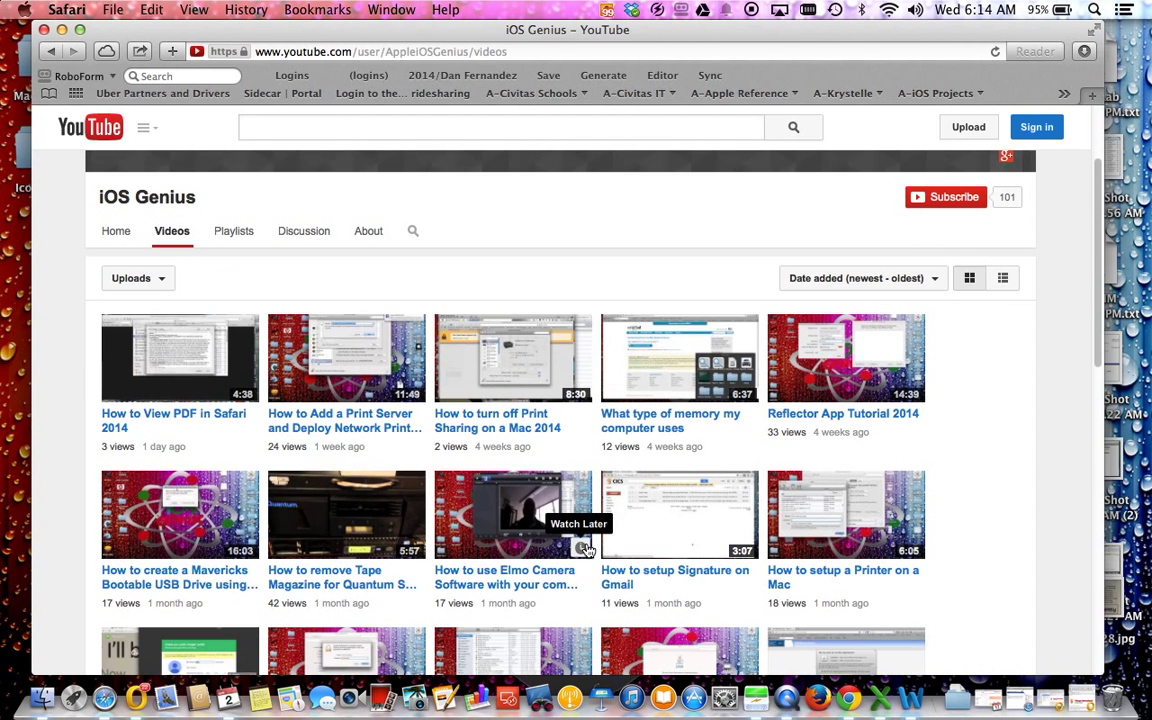
scroll(588, 550, "down", 3)
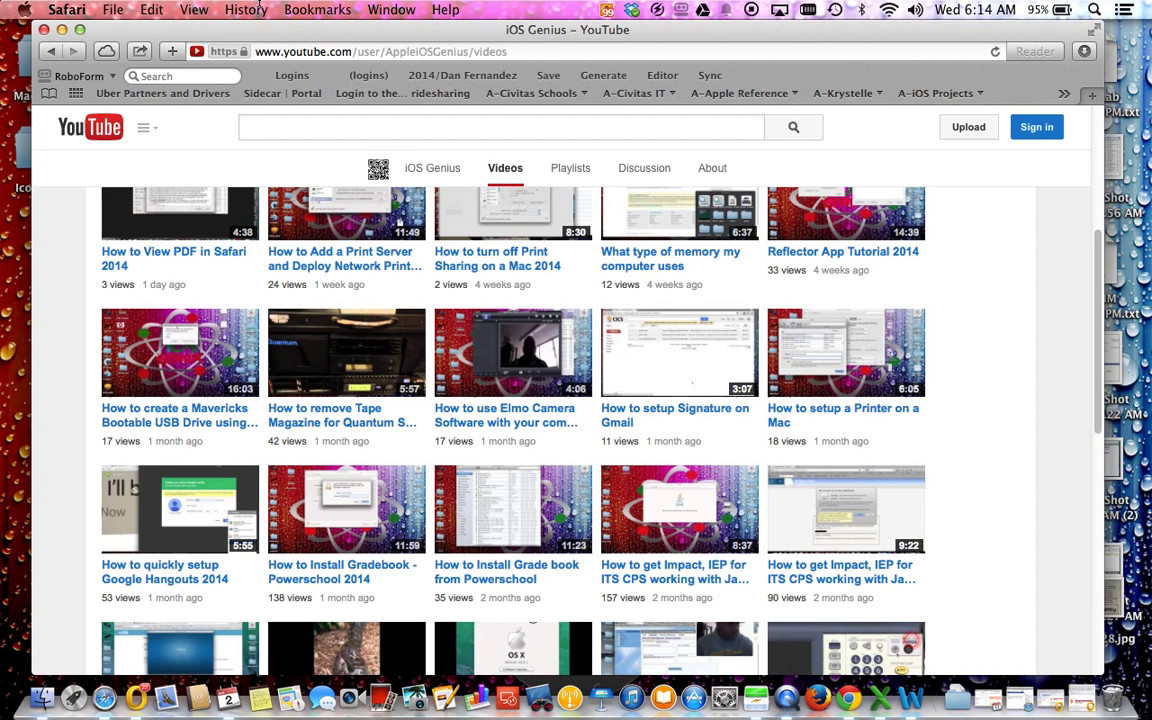
Step: Return to the channel home page, then load gmail.com
left_click_drag(507, 51, 160, 50)
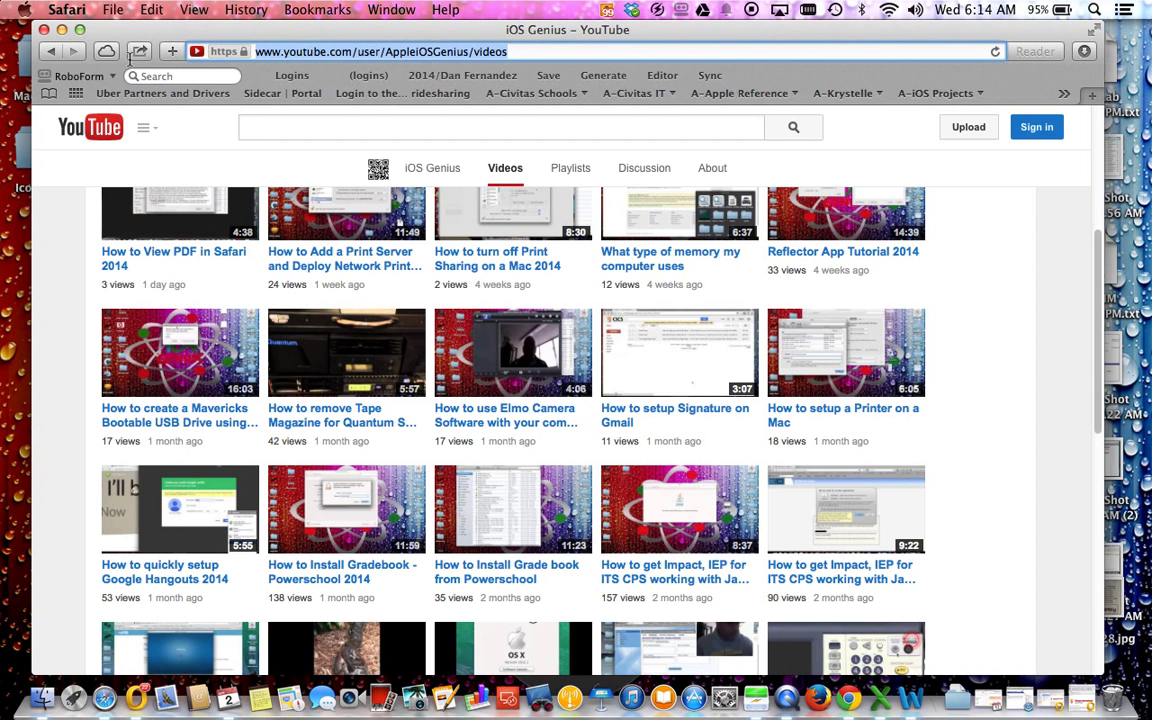
left_click(50, 51)
left_click(430, 52)
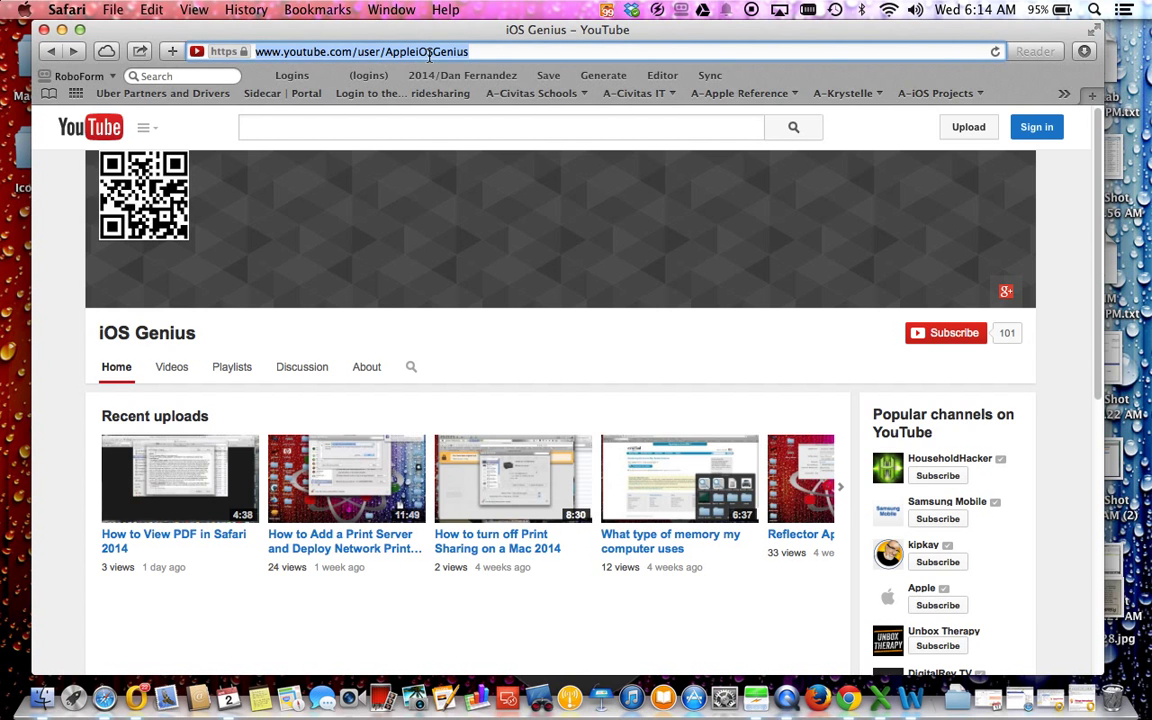
type("gmail.com")
key("Return")
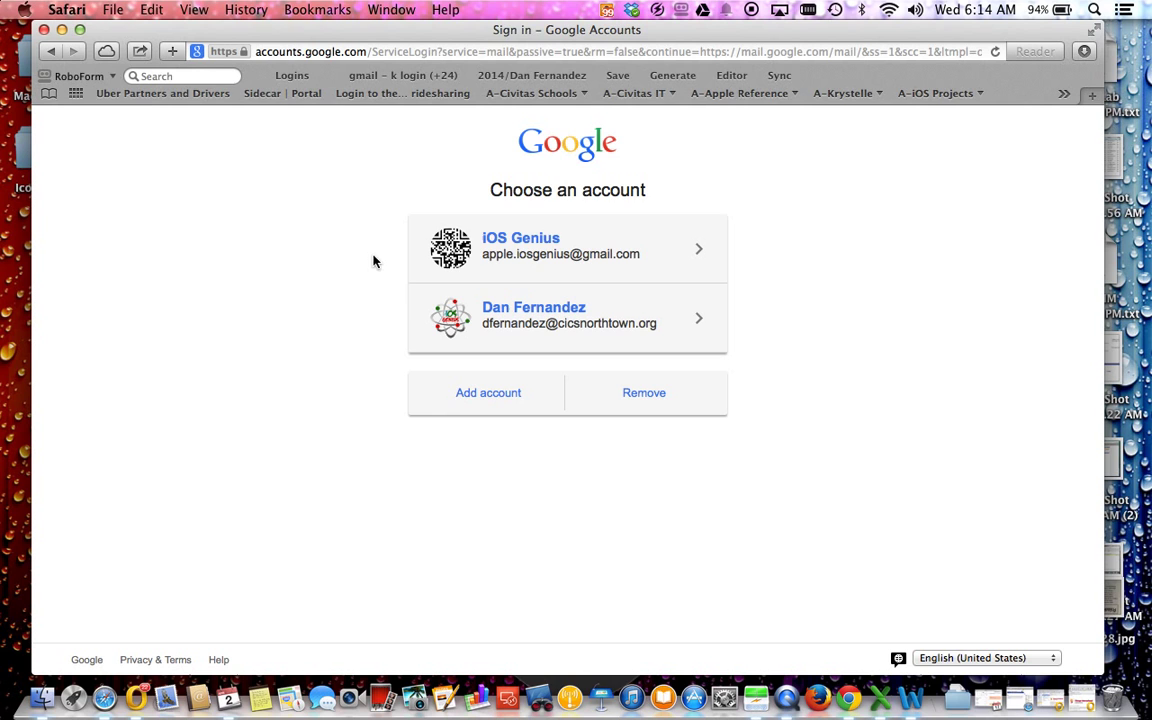
Step: Sign in with the school account and its password, dismiss the save-login bar, and confirm the account
left_click(545, 325)
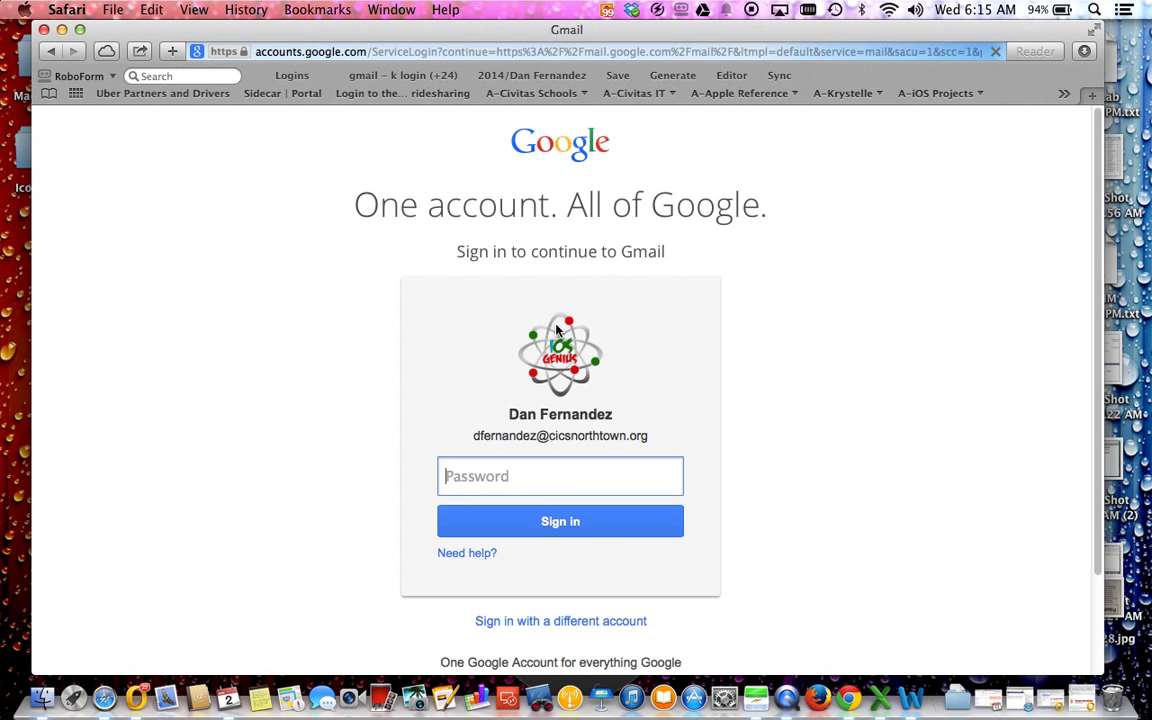
type("••••••")
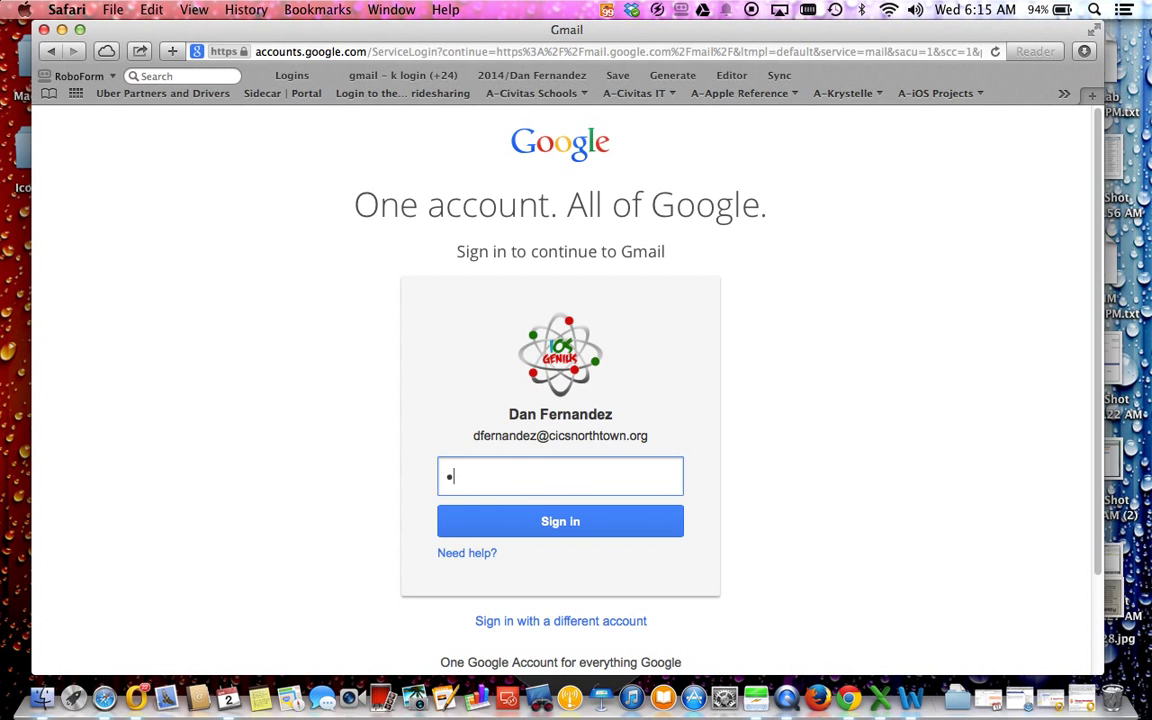
type("•••")
key("Return")
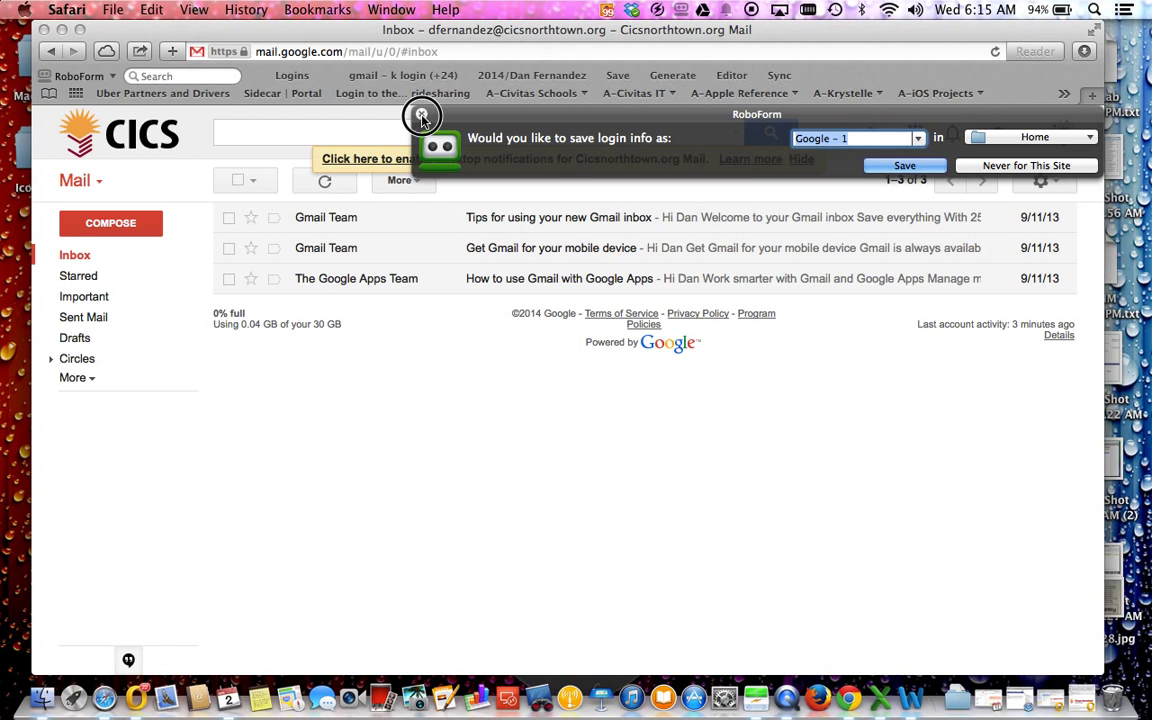
left_click(421, 114)
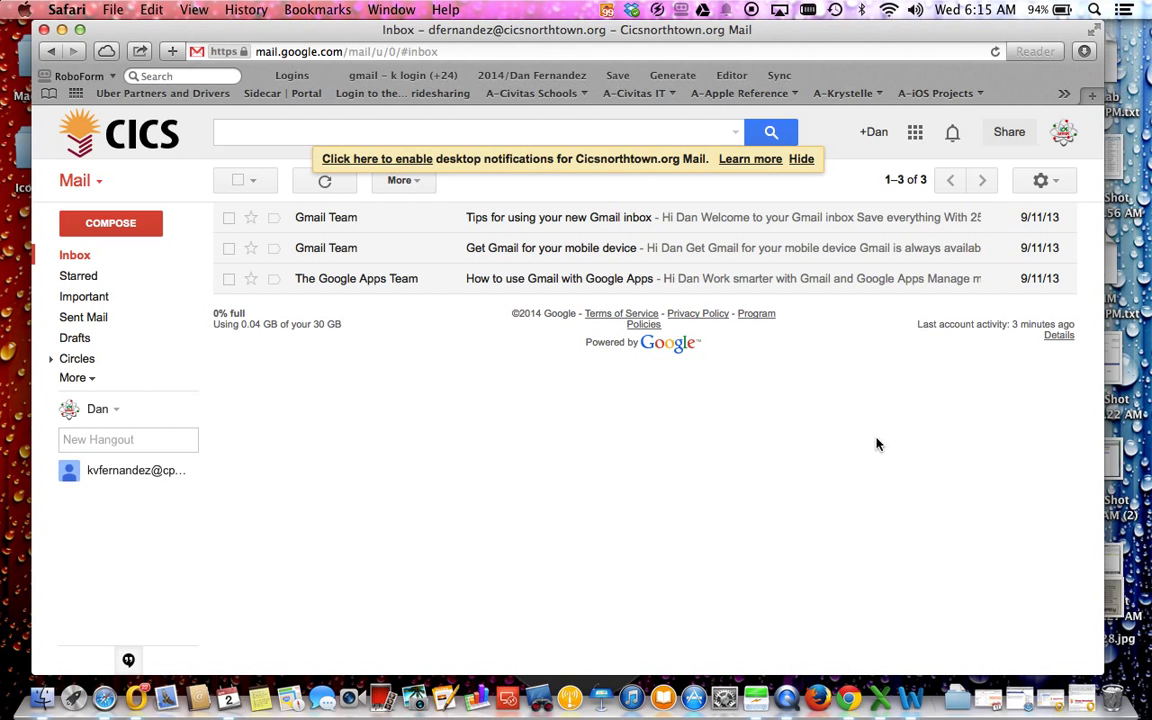
left_click(1063, 132)
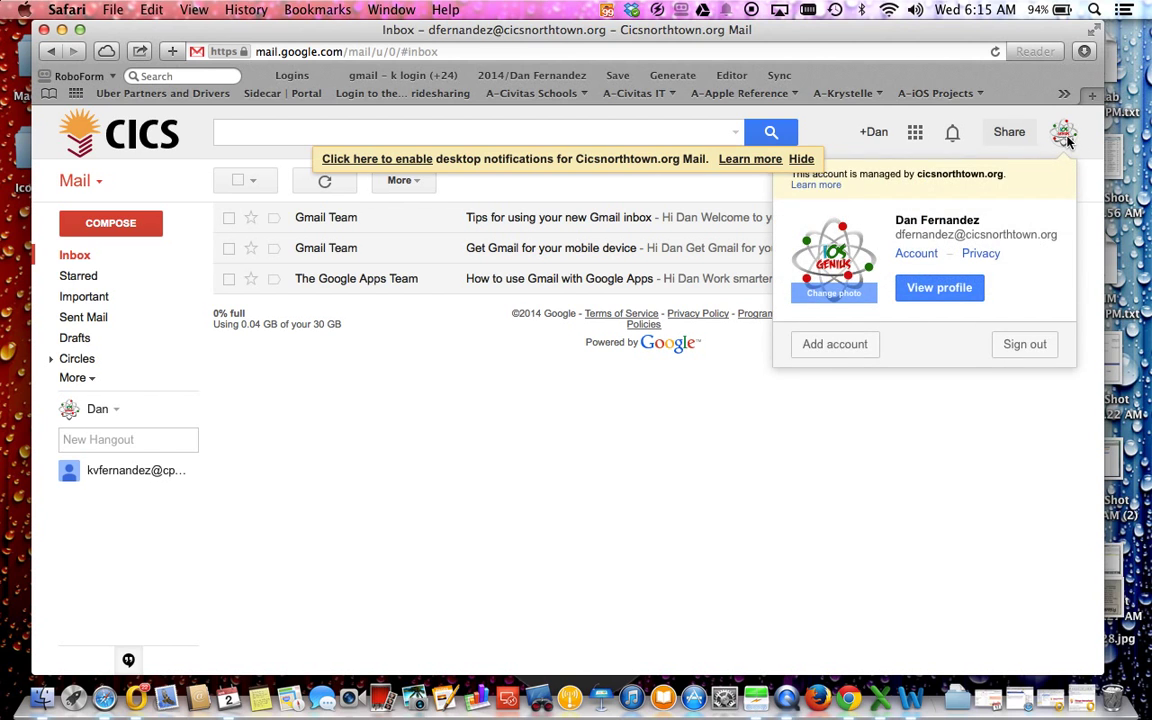
left_click(788, 428)
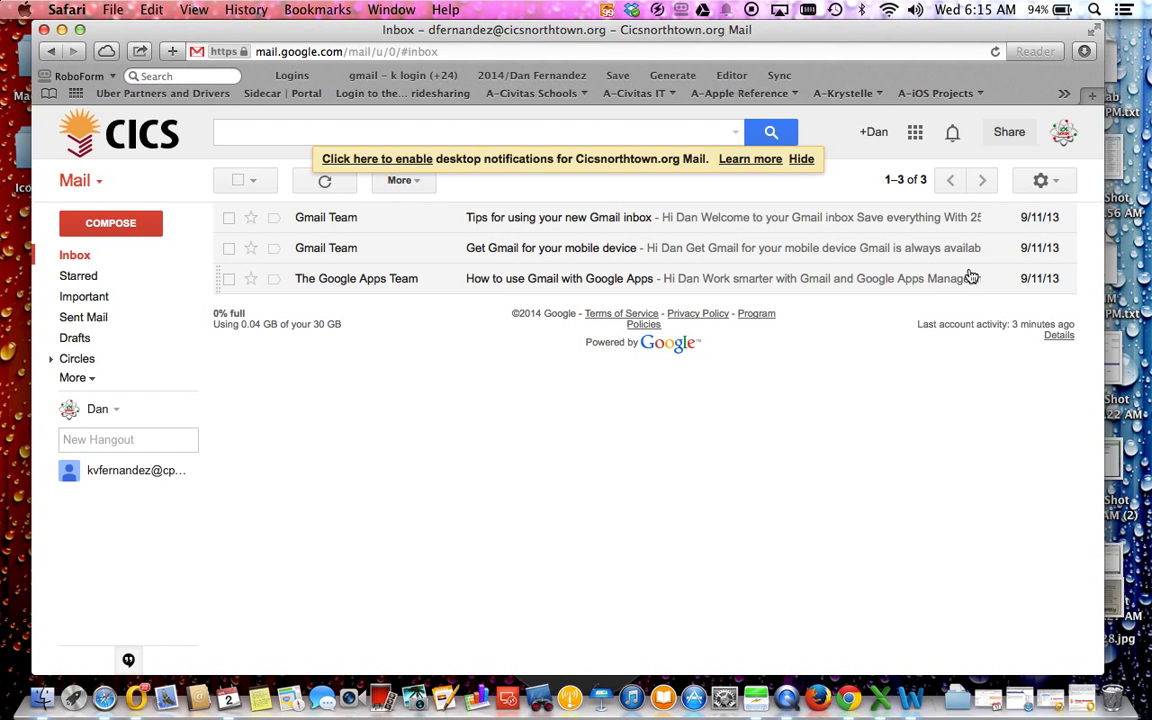
Step: Open Settings from the gear menu, switch to the Labs tab, and highlight its description
left_click(1045, 181)
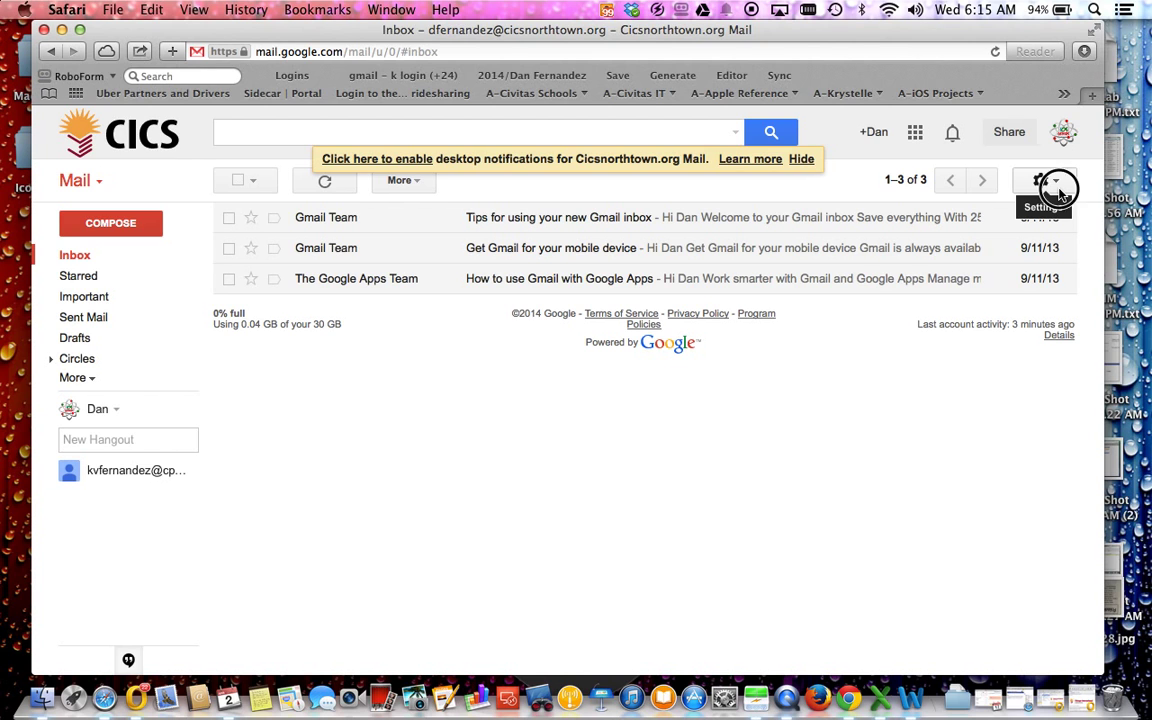
left_click(991, 421)
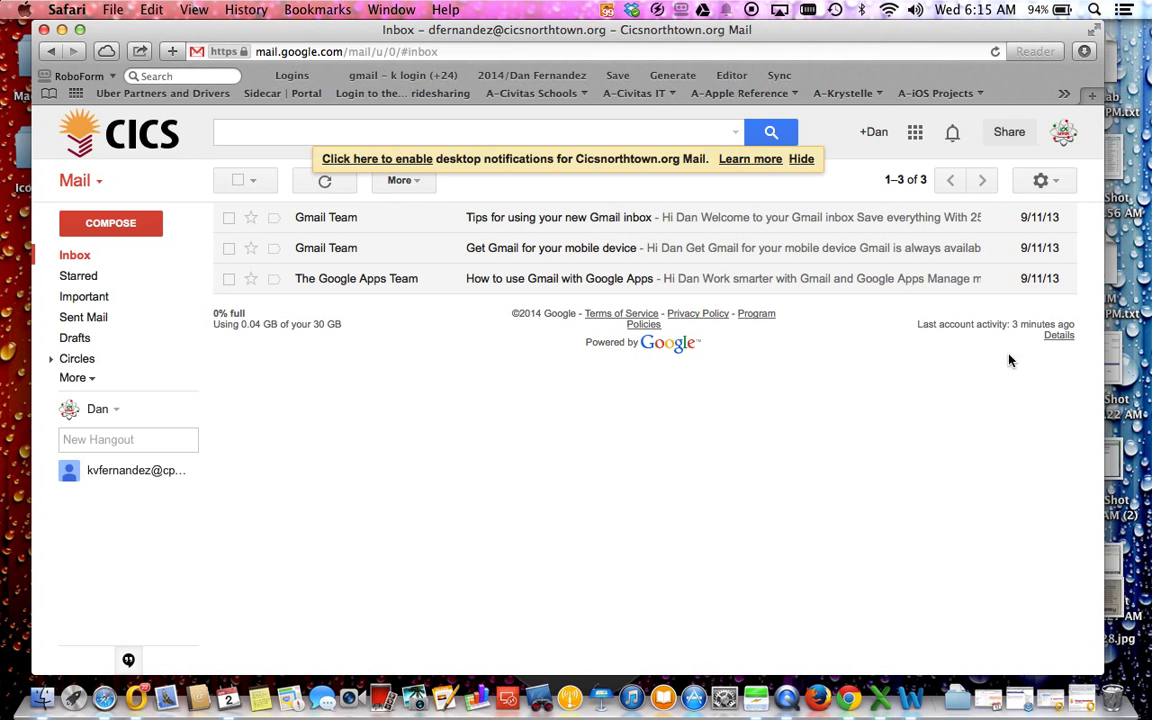
left_click(1040, 179)
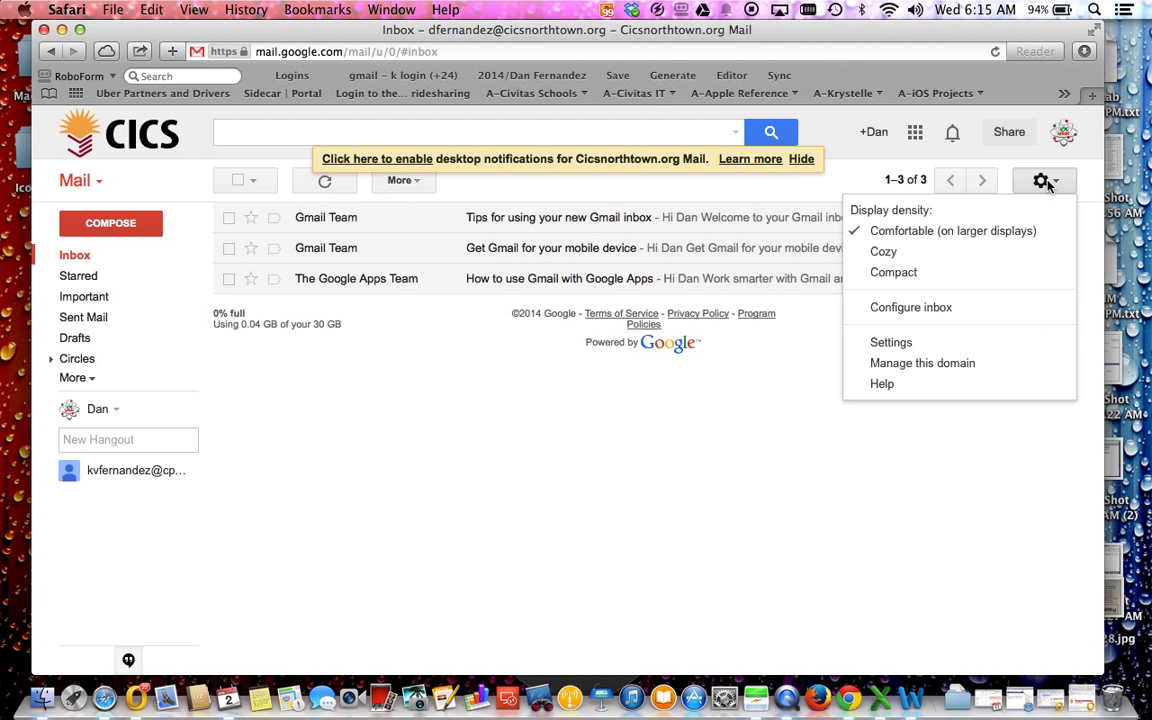
left_click(893, 342)
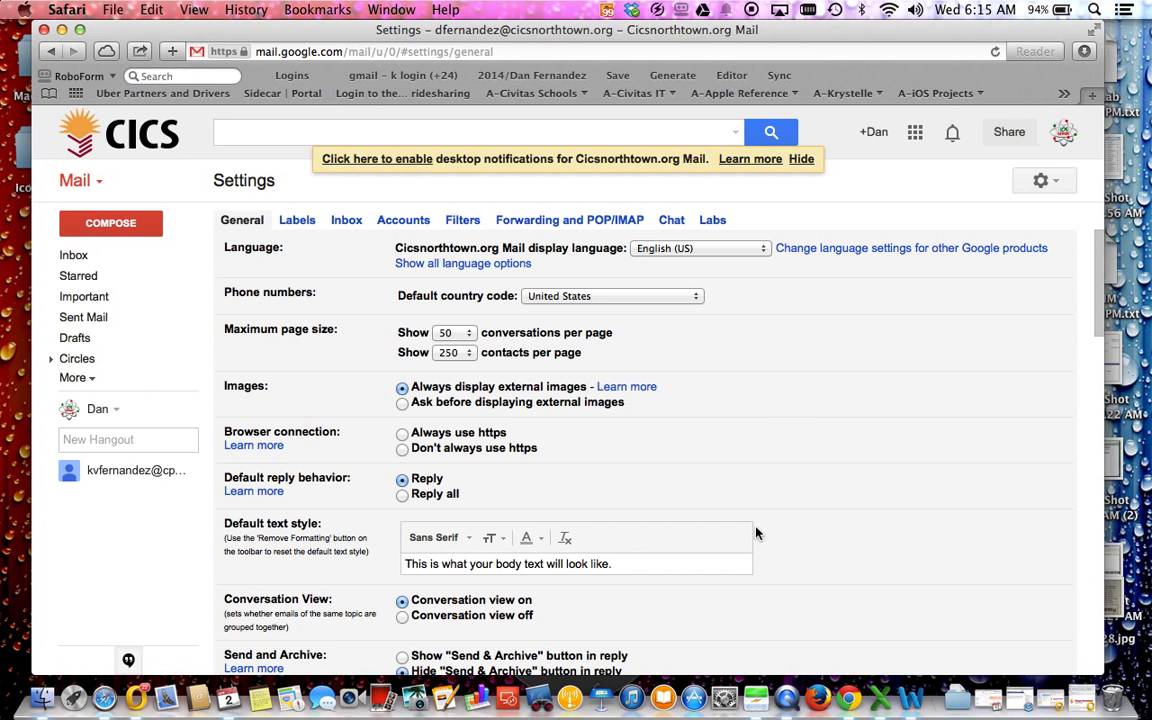
left_click(713, 221)
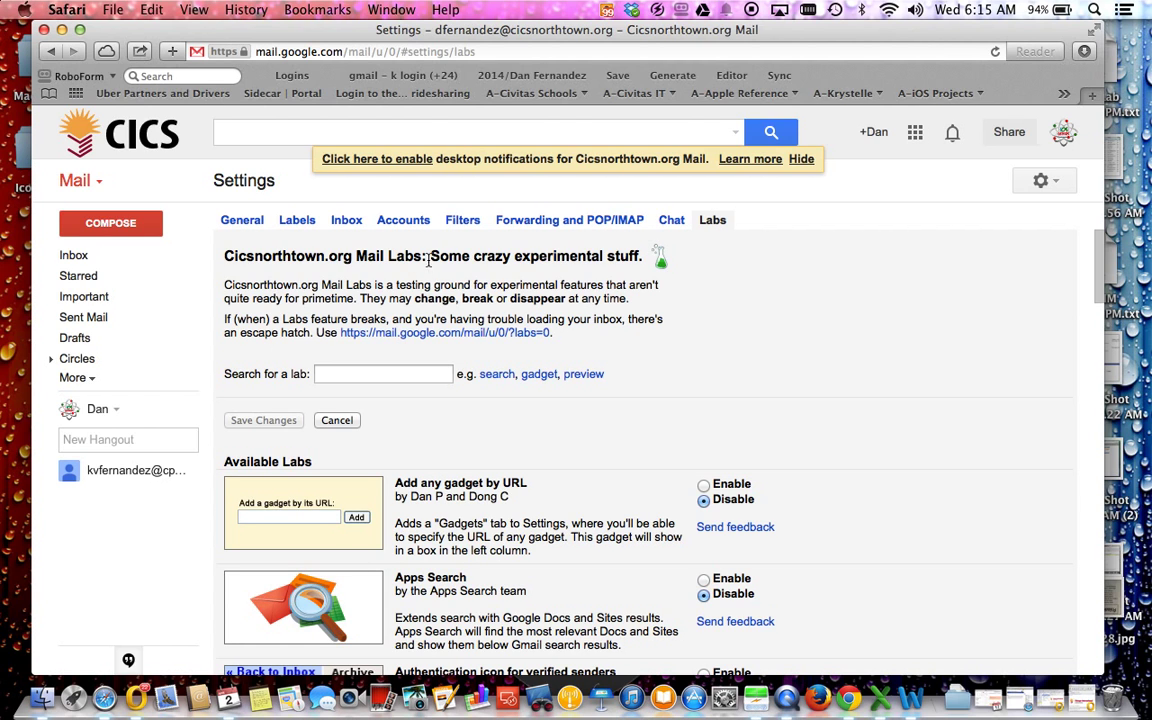
left_click_drag(430, 257, 633, 258)
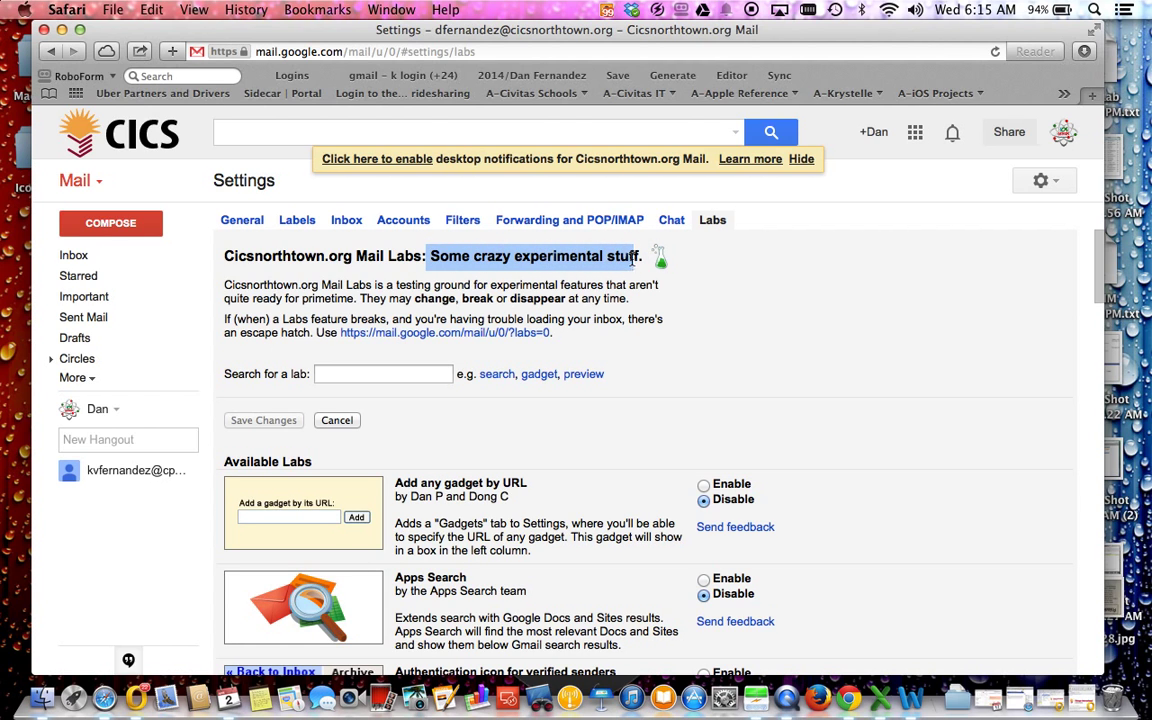
left_click_drag(283, 285, 581, 292)
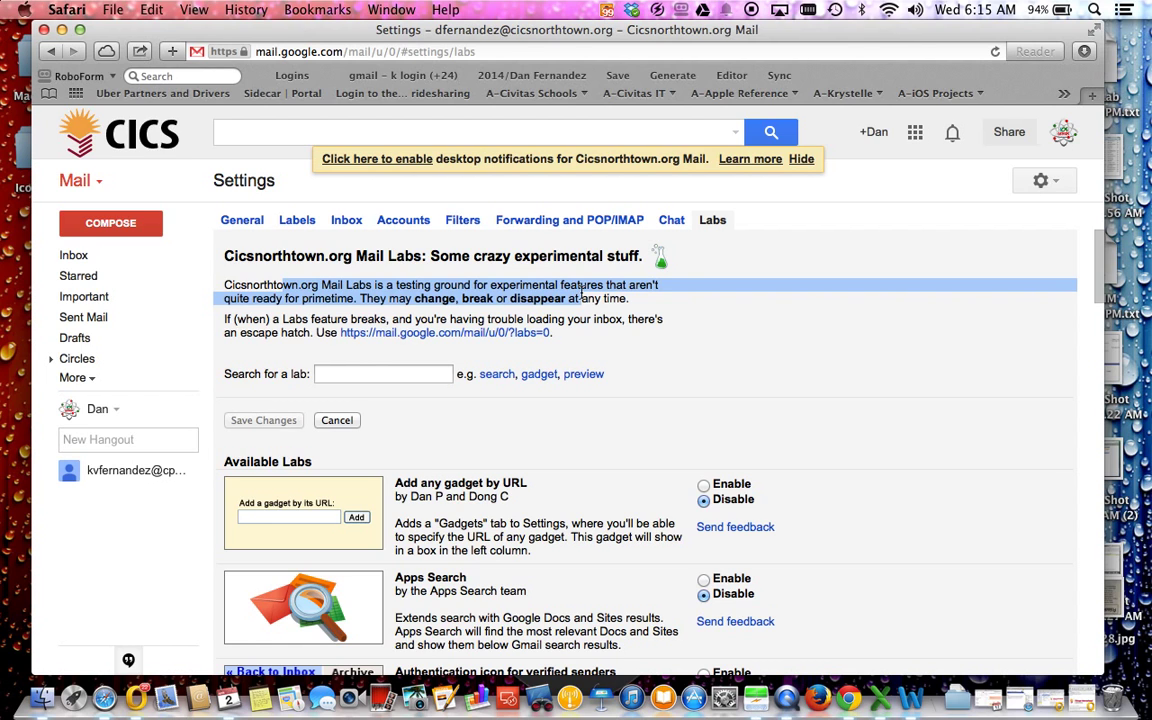
Step: Search the labs for 'canned', enable Canned Responses, and save the changes
left_click(380, 375)
type("c")
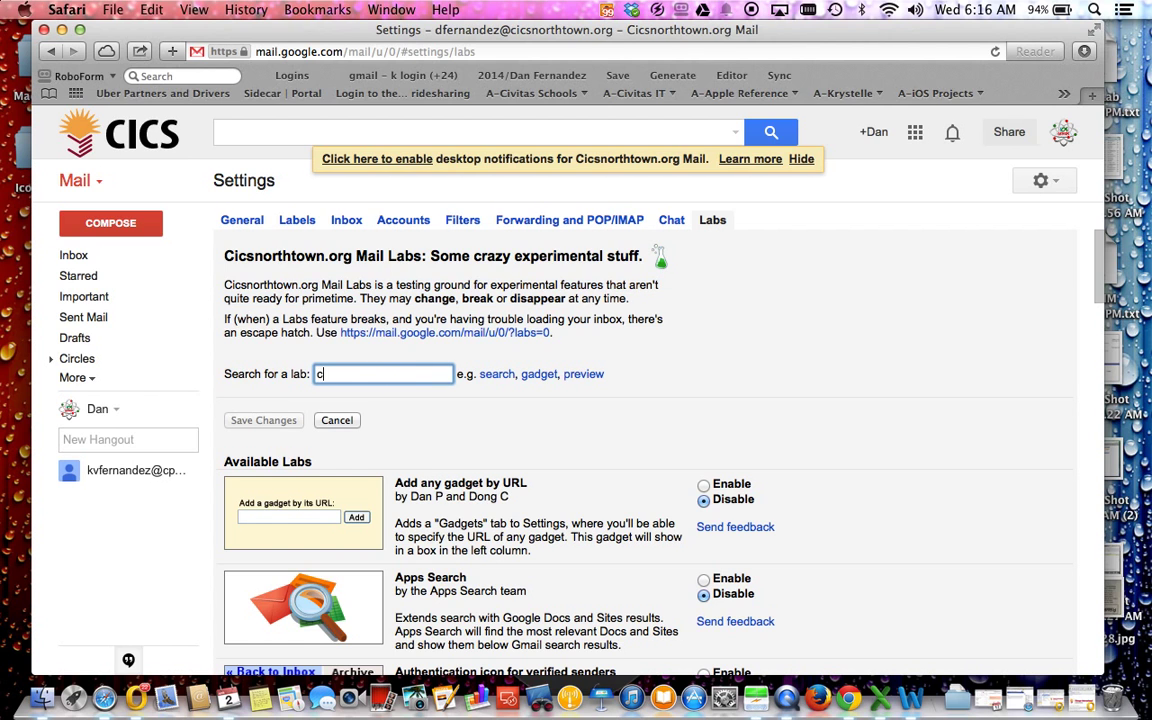
type("anned")
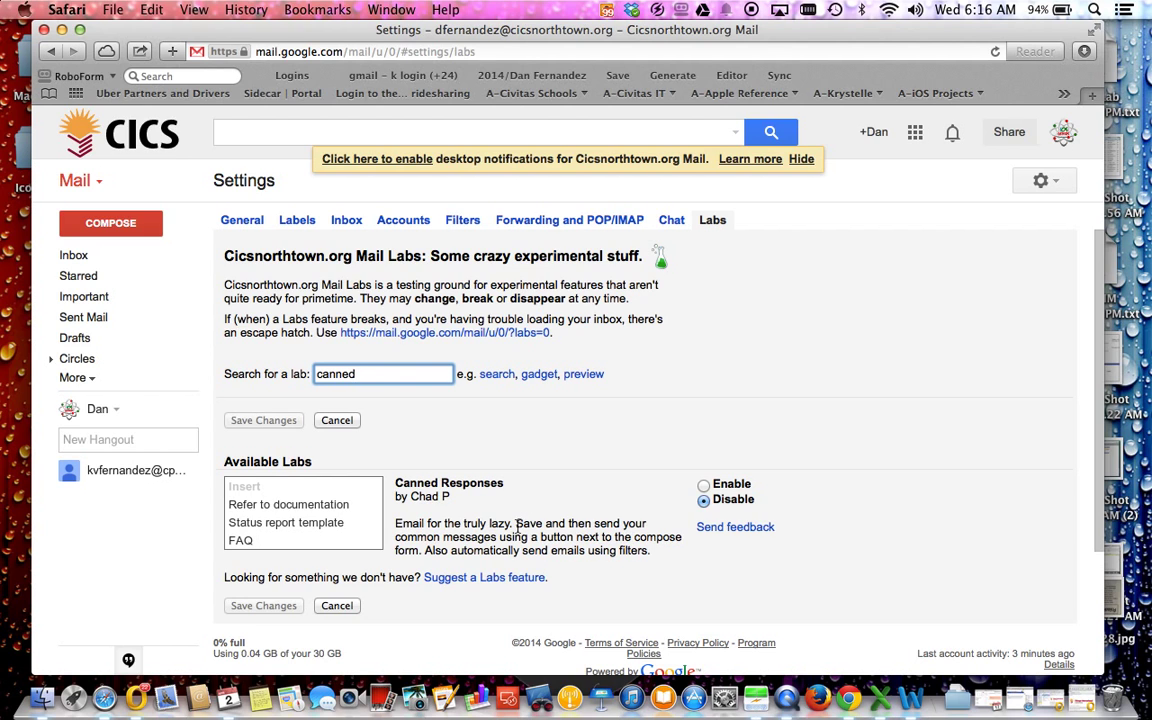
left_click(703, 485)
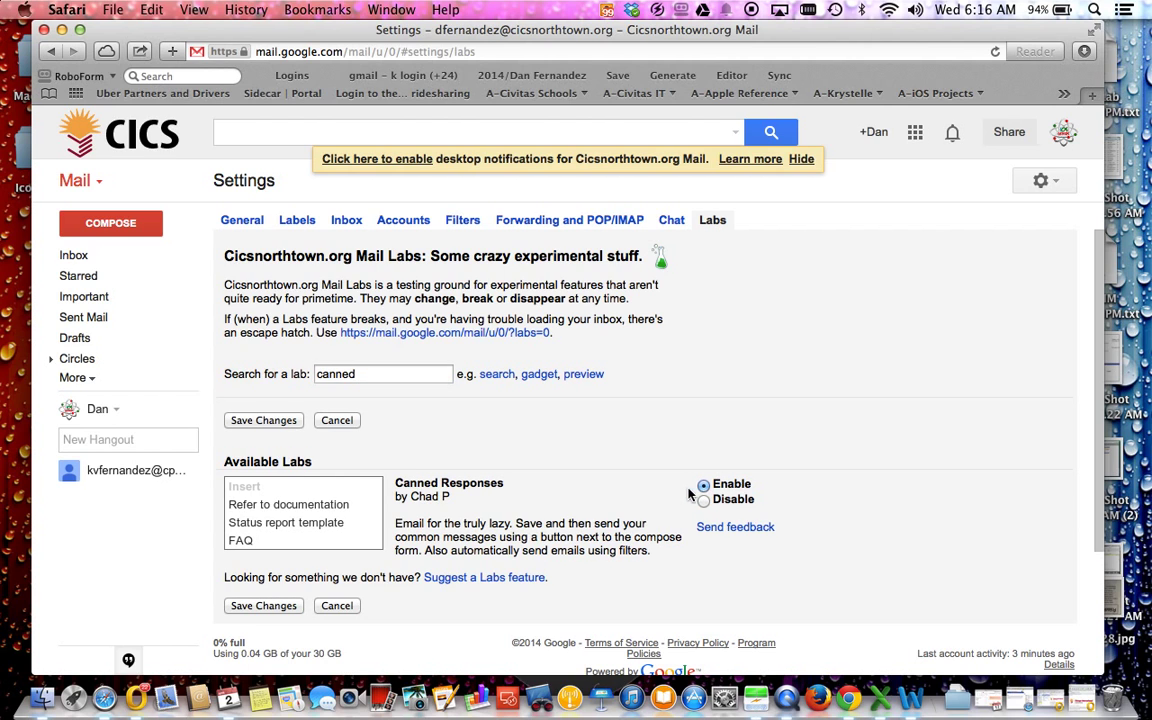
left_click(257, 606)
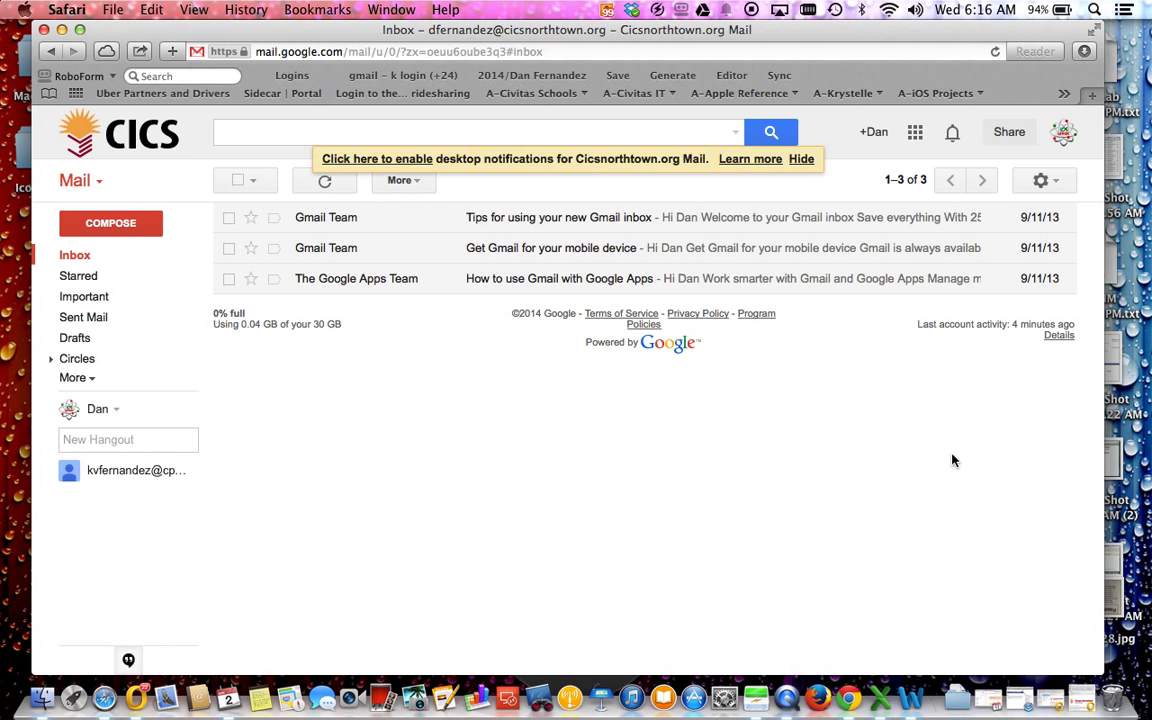
Step: Narrow the browser, restore the Outlook Save Our Schools message, and place it on the right
left_click_drag(1105, 386, 1063, 390)
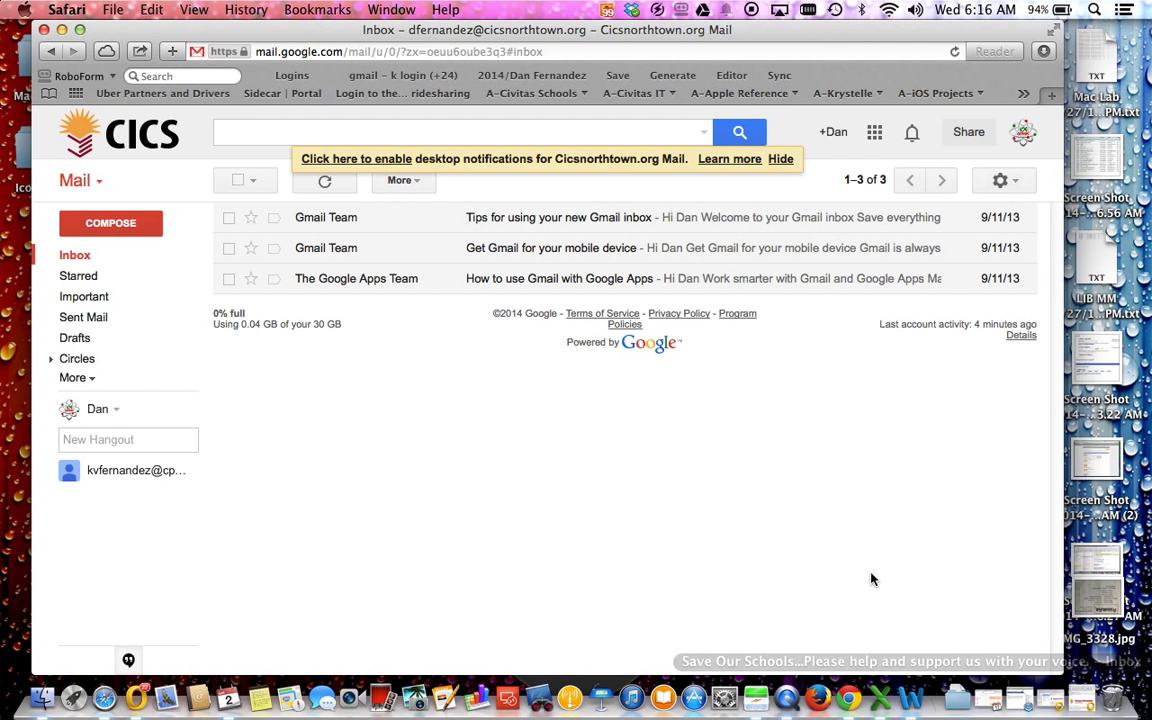
left_click(1087, 705)
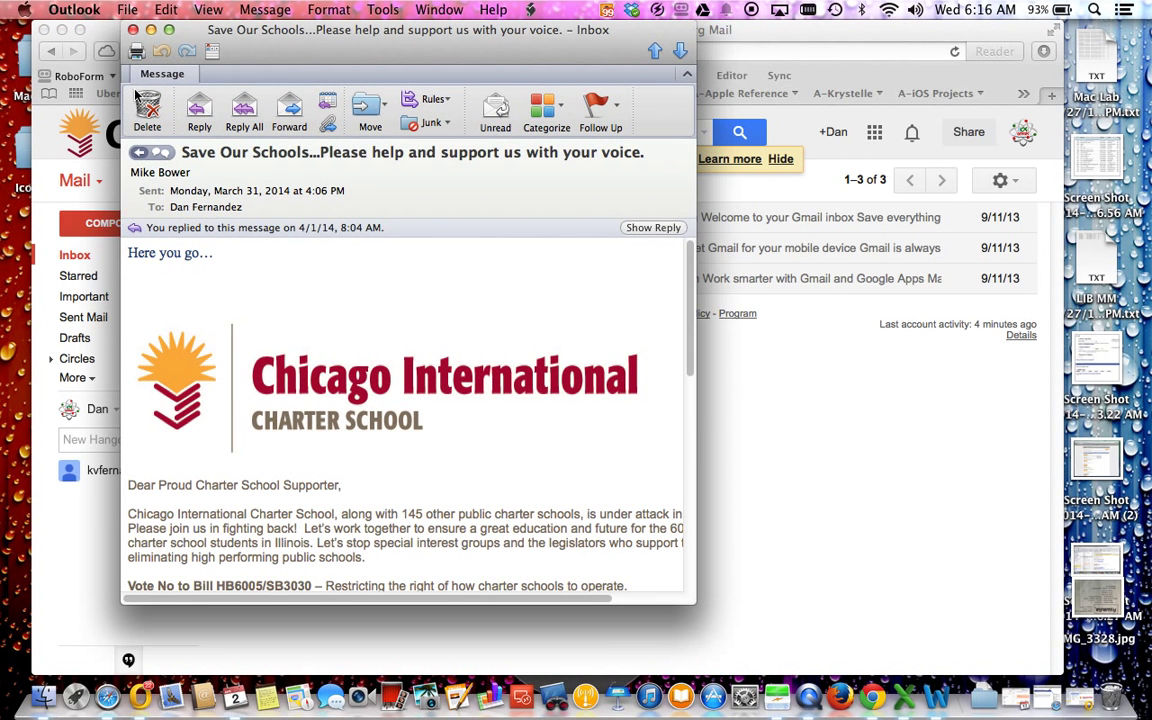
left_click_drag(290, 52, 698, 52)
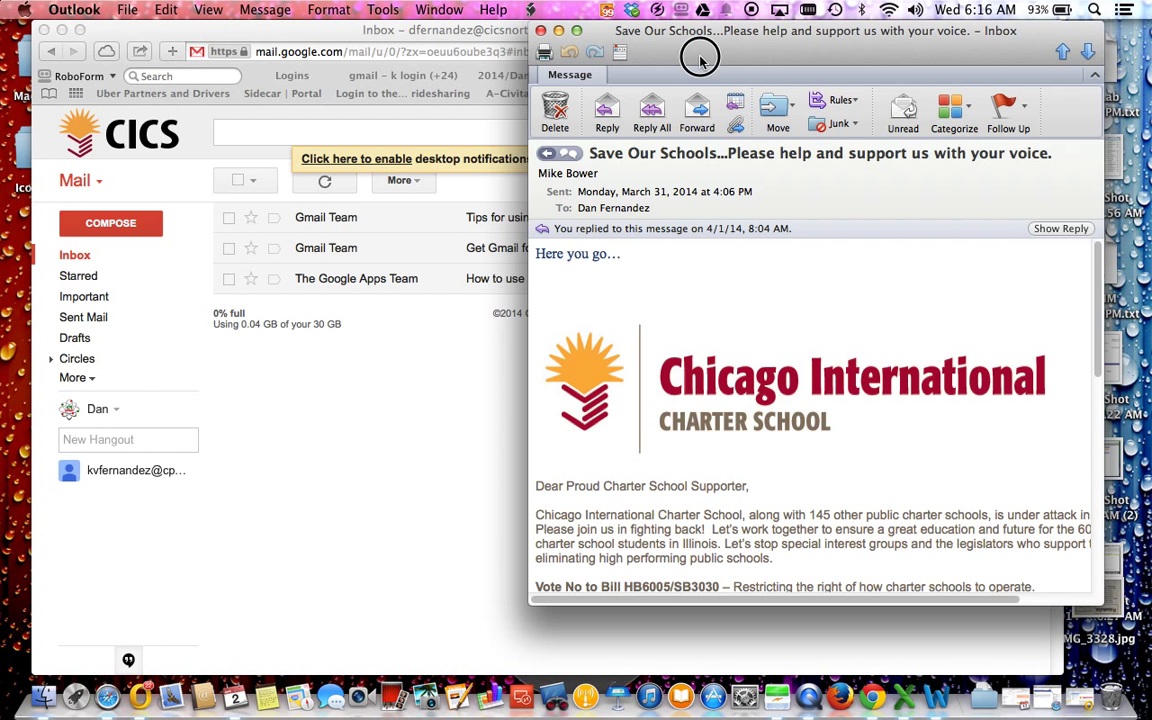
scroll(723, 334, "down", 3)
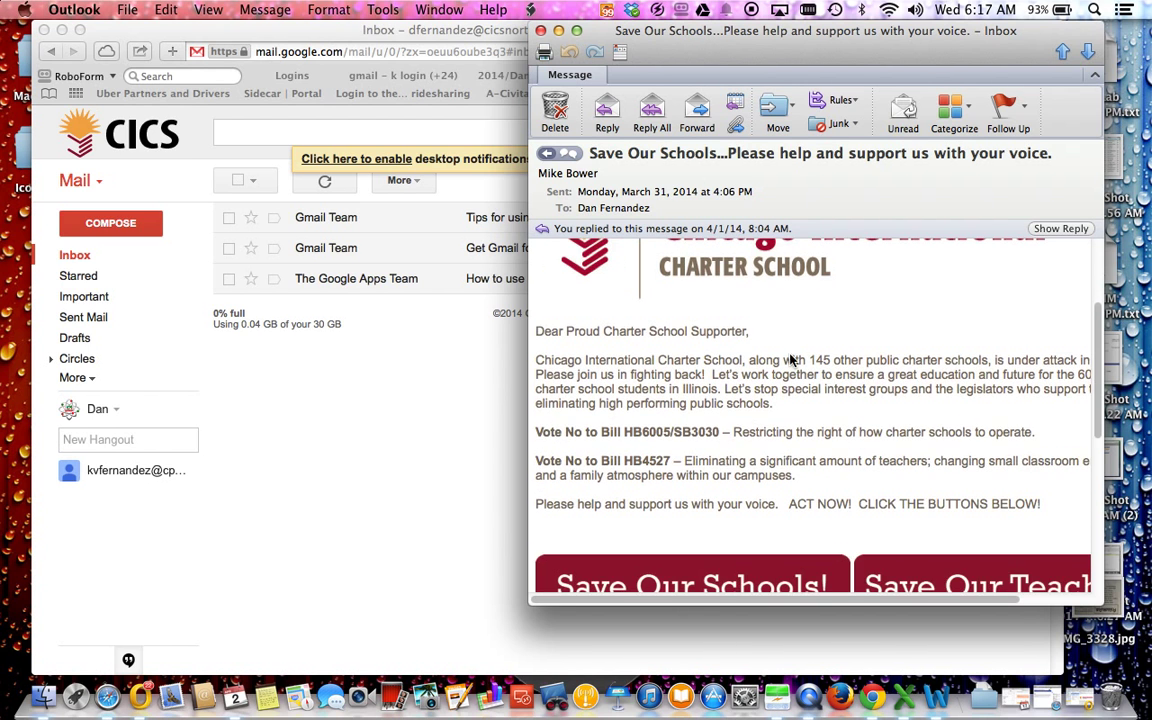
scroll(760, 400, "up", 3)
scroll(792, 362, "down", 3)
scroll(792, 362, "down", 5)
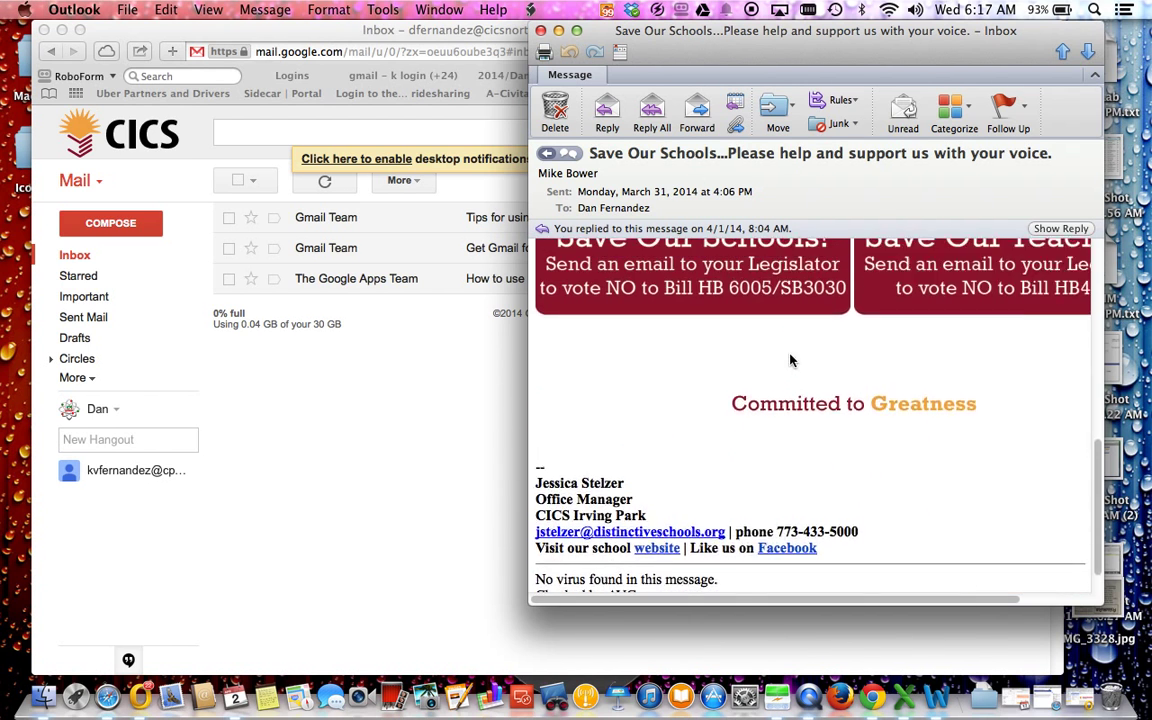
scroll(791, 361, "up", 6)
scroll(791, 361, "down", 6)
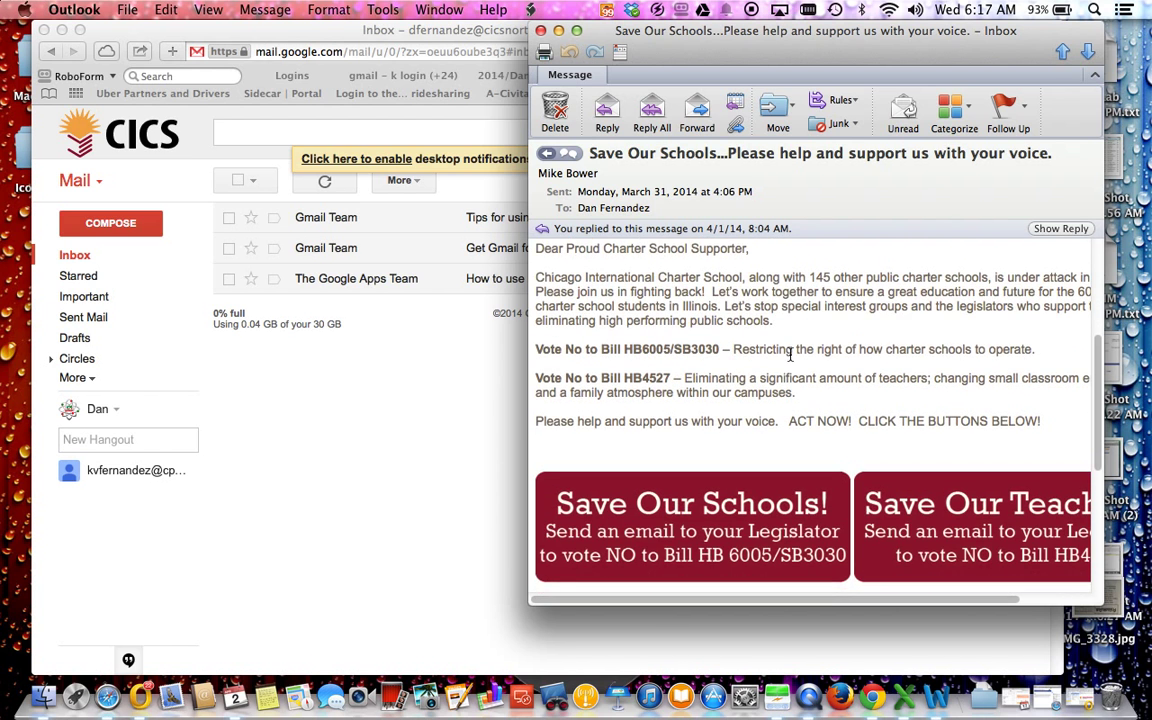
scroll(790, 360, "up", 5)
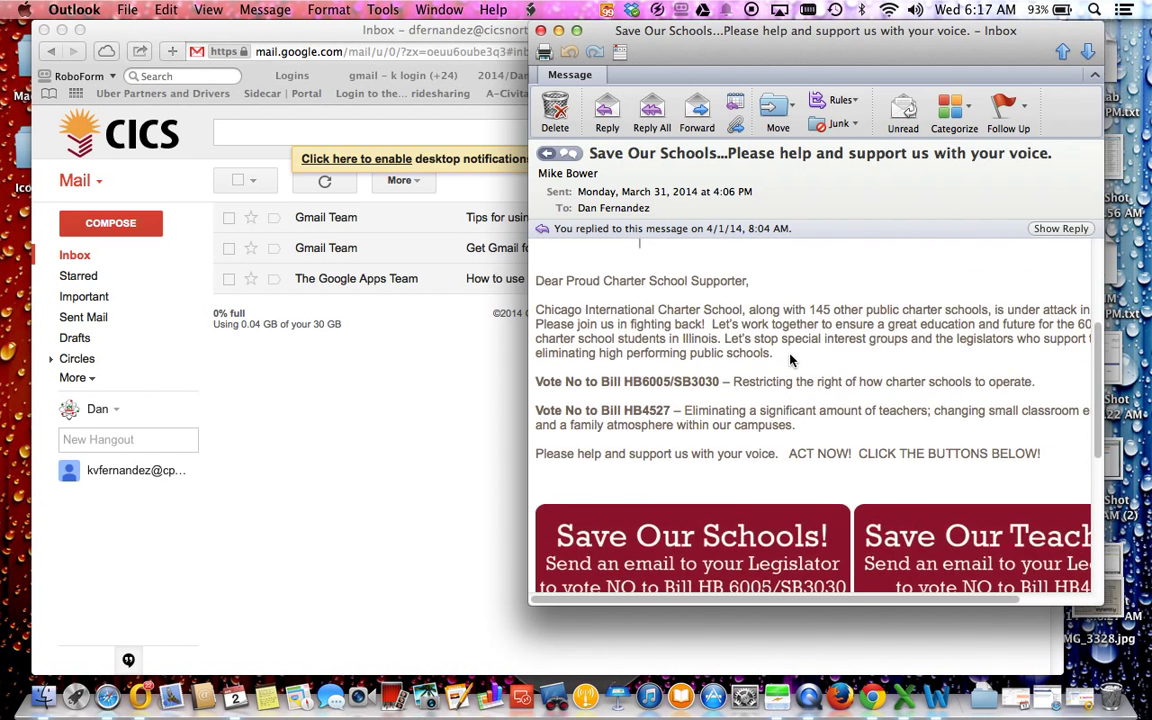
scroll(790, 360, "down", 1)
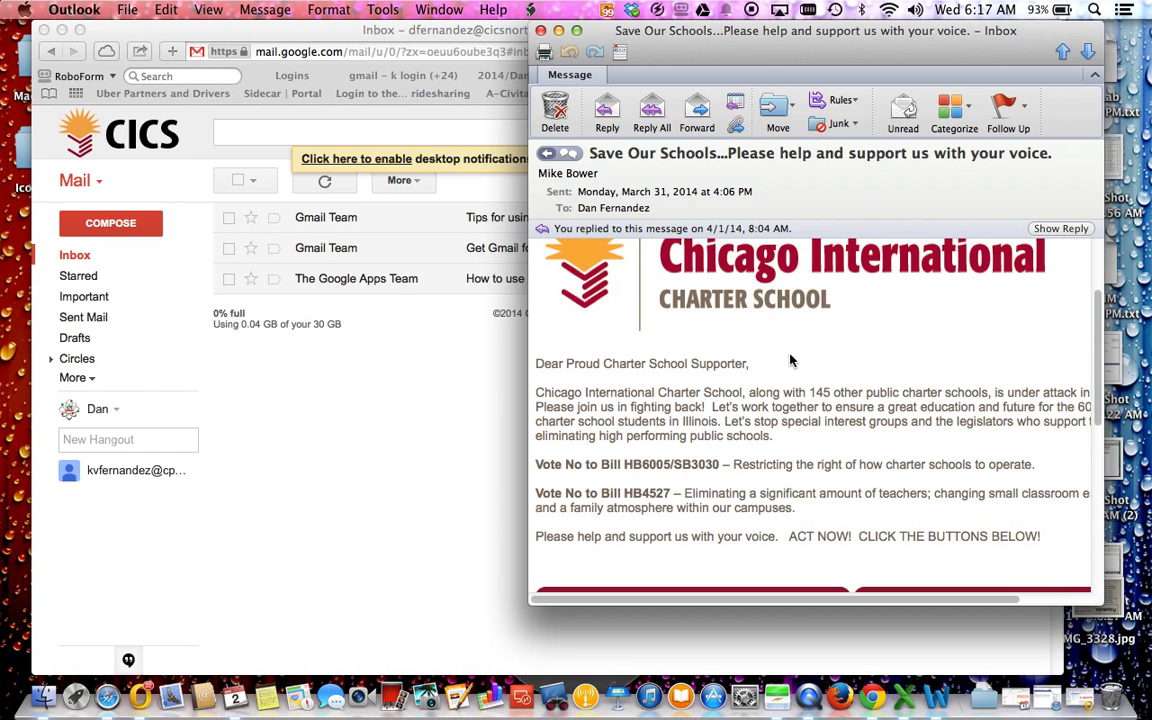
Step: Compose a new Gmail message and delete the default signature from its body
left_click(349, 431)
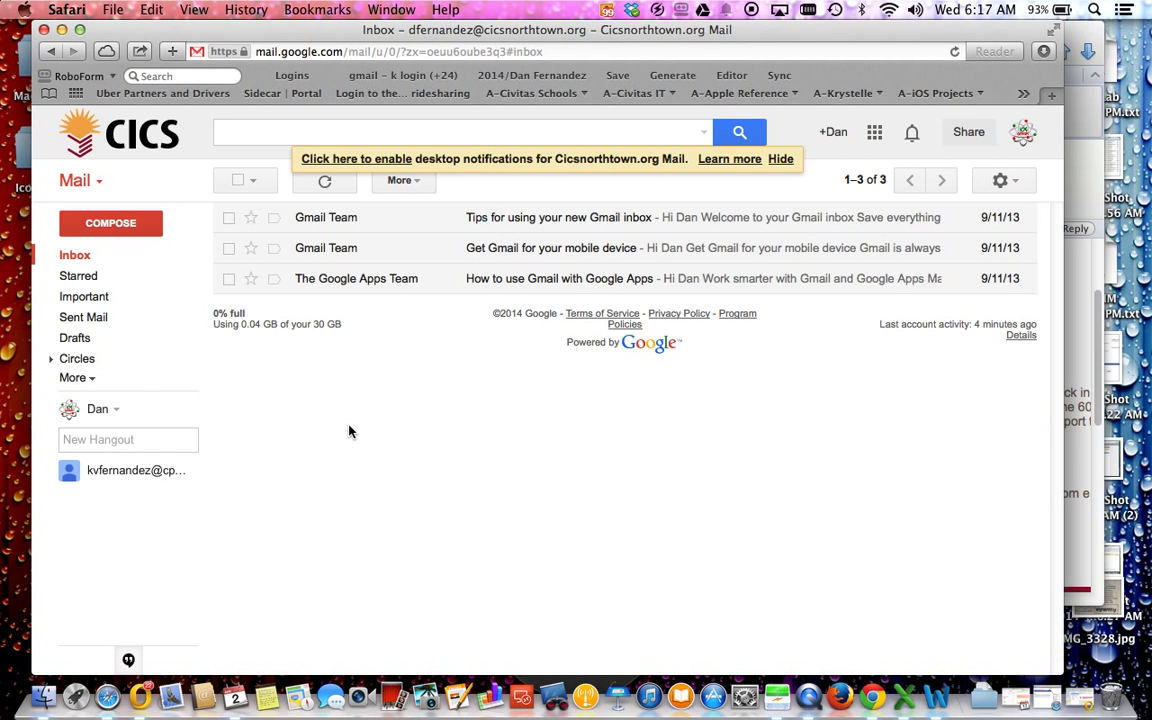
left_click(112, 224)
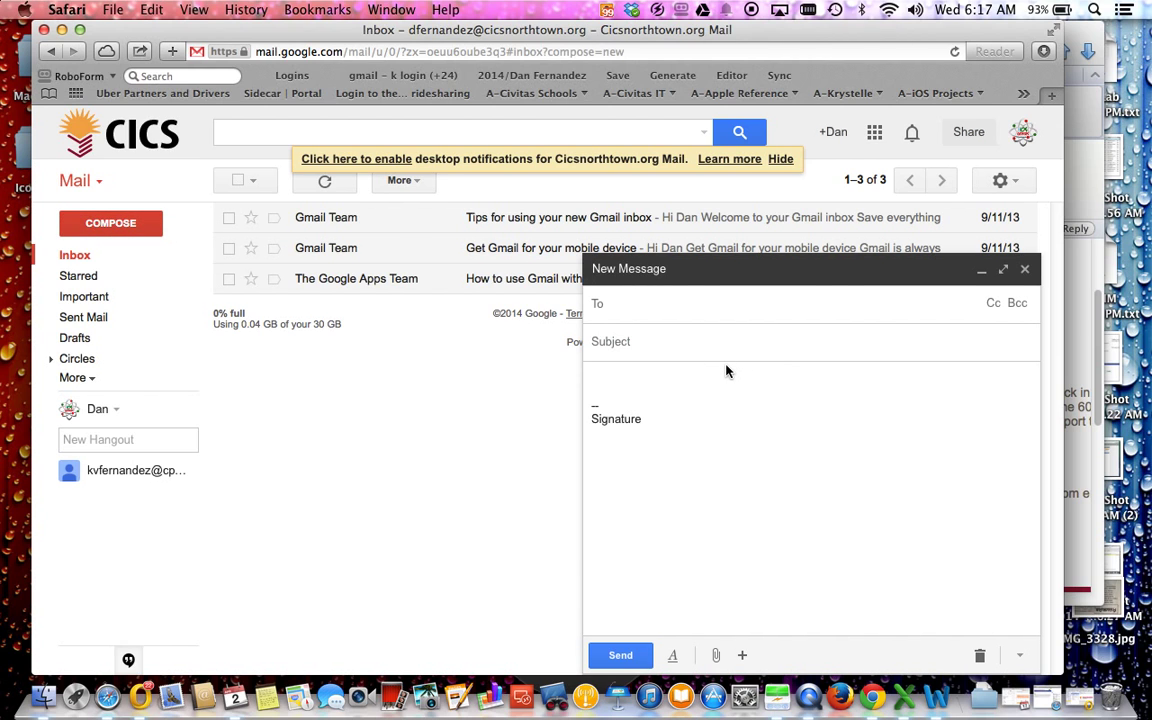
mouse_move(668, 437)
left_mouse_down()
mouse_move(560, 419)
mouse_move(545, 393)
mouse_move(553, 386)
mouse_move(548, 458)
mouse_move(548, 372)
left_mouse_up()
key("BackSpace")
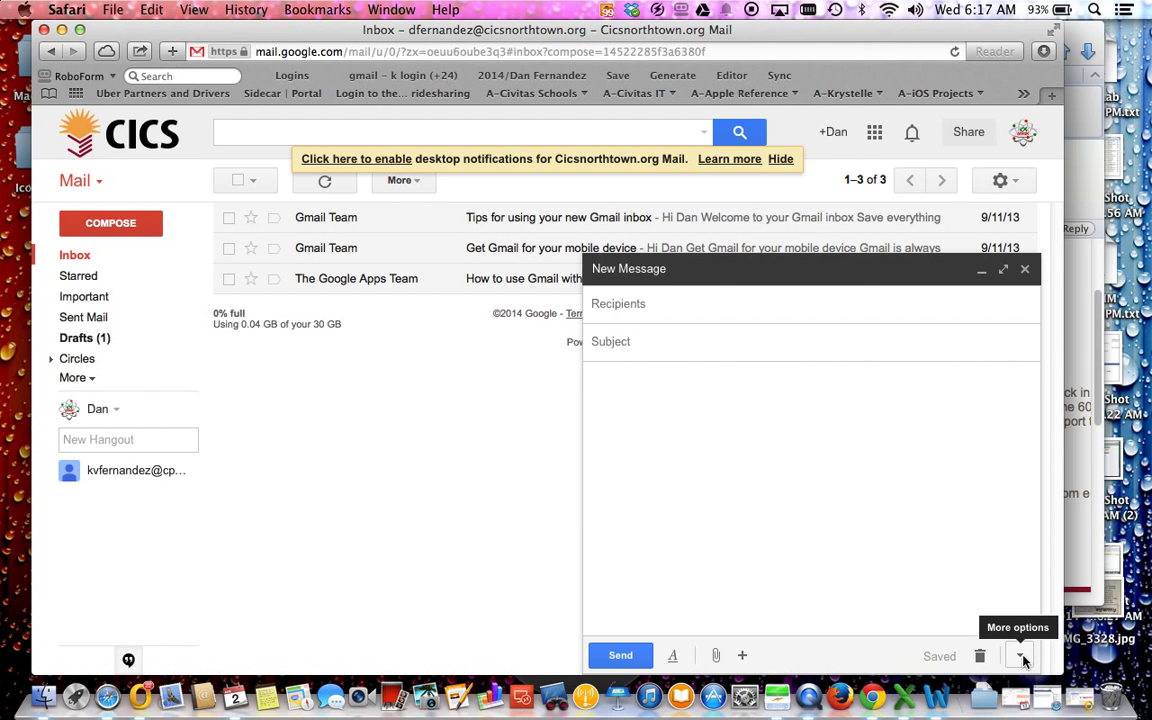
Step: Create a new canned response named 'CICS VOTE' from the message's options menu
left_click(1021, 656)
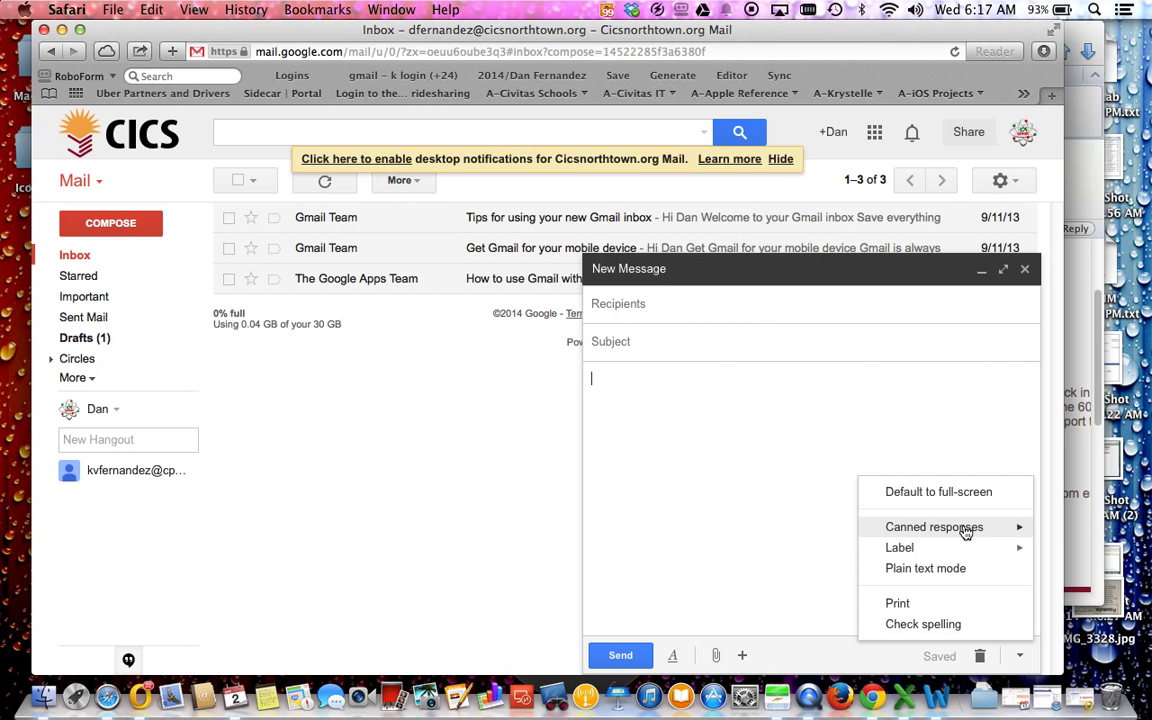
mouse_move(965, 533)
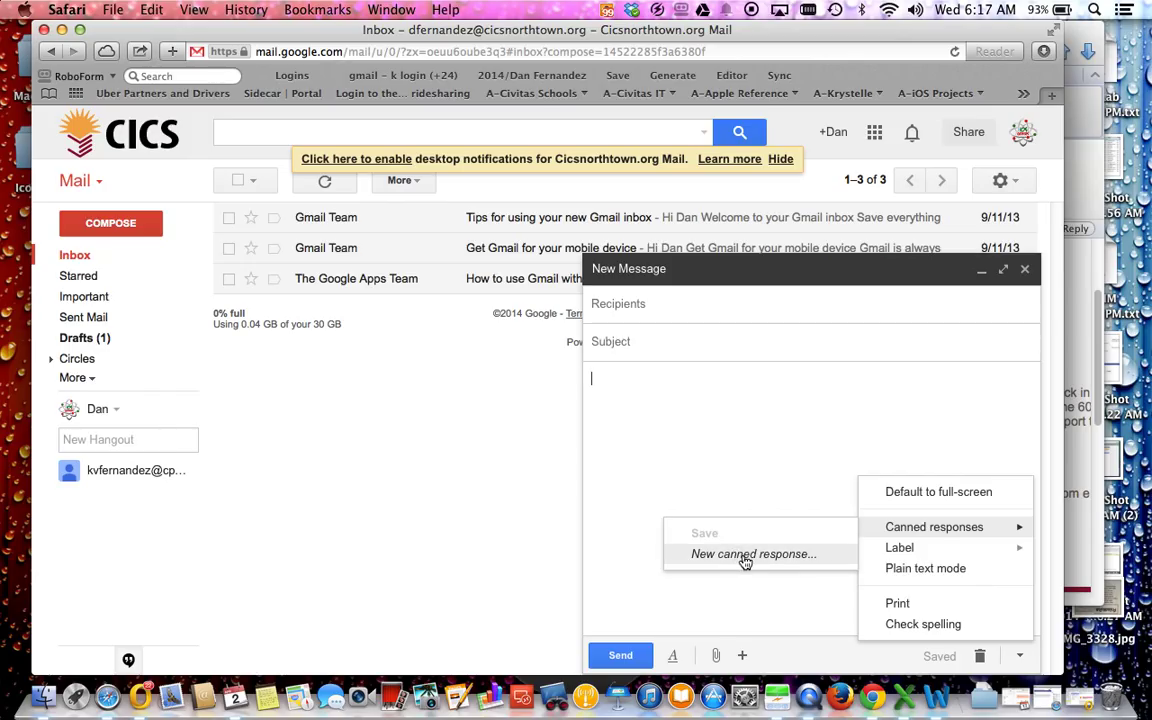
left_click(744, 561)
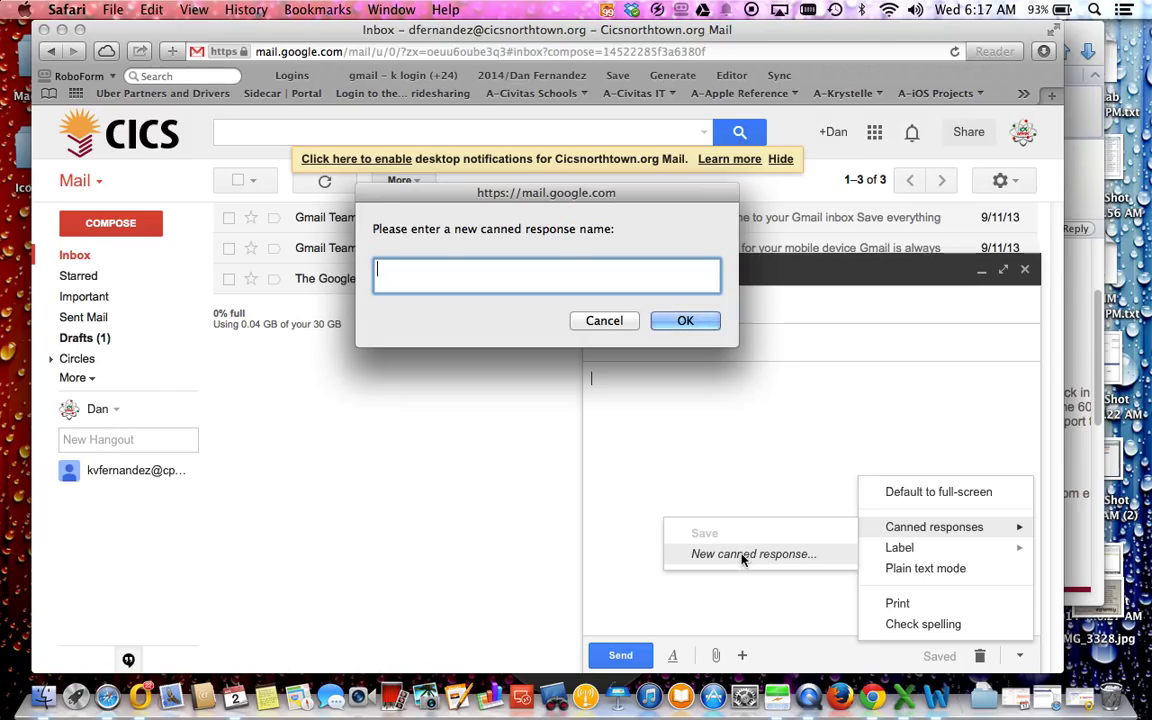
type("cics")
key("BackSpace")
key("BackSpace")
key("BackSpace")
key("BackSpace")
type("CICS VOTE")
key("Return")
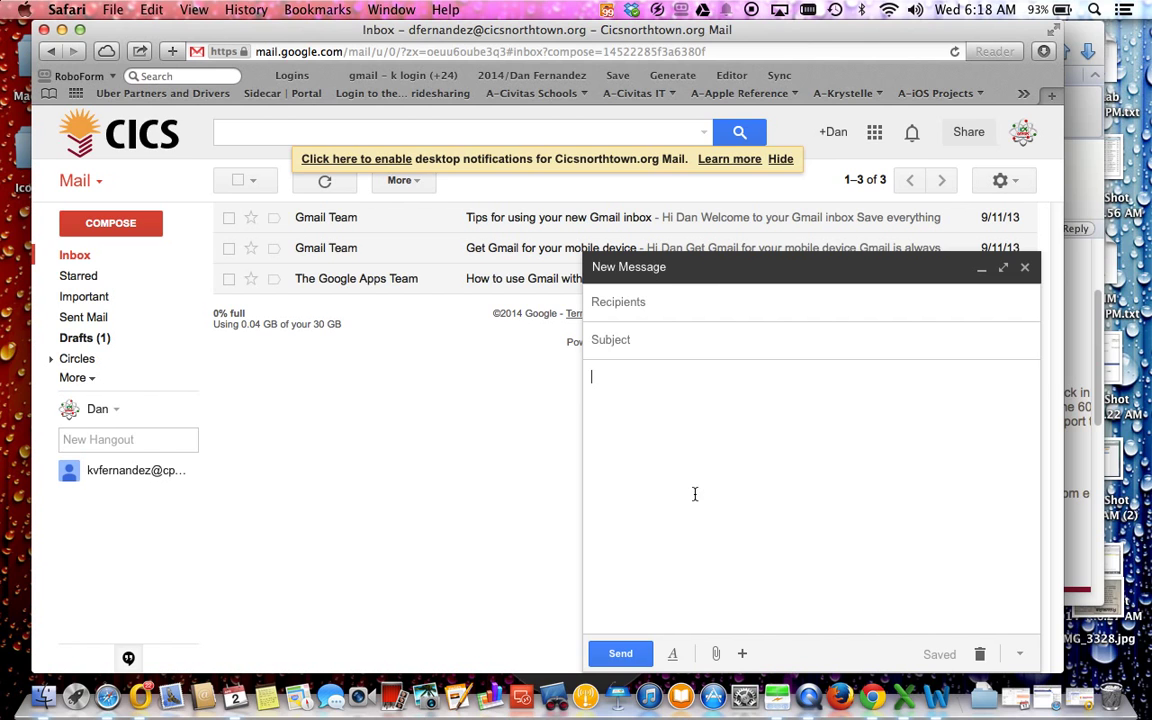
Step: Type filler text into the body, delete it, and narrow the browser window
type("ADFSDFSDFSD FS DFSD FSD F SDF")
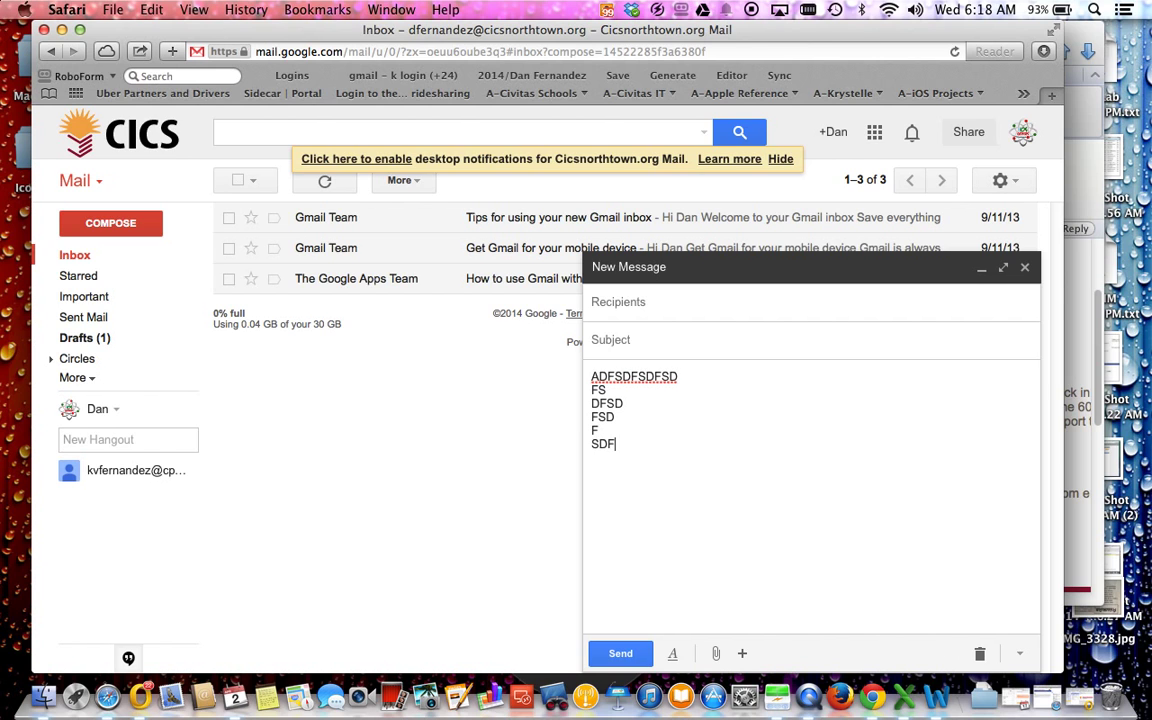
type(" SF SDFS DF SDF SFS")
key("Return")
type("FD")
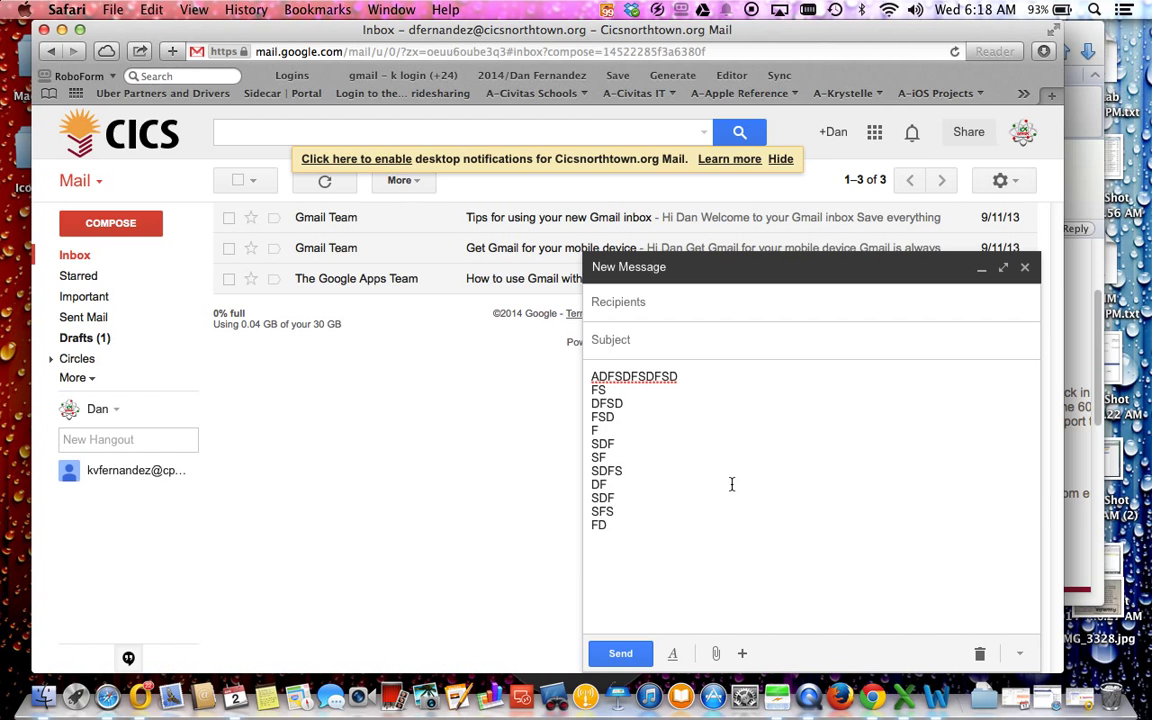
left_click_drag(636, 525, 547, 338)
key("BackSpace")
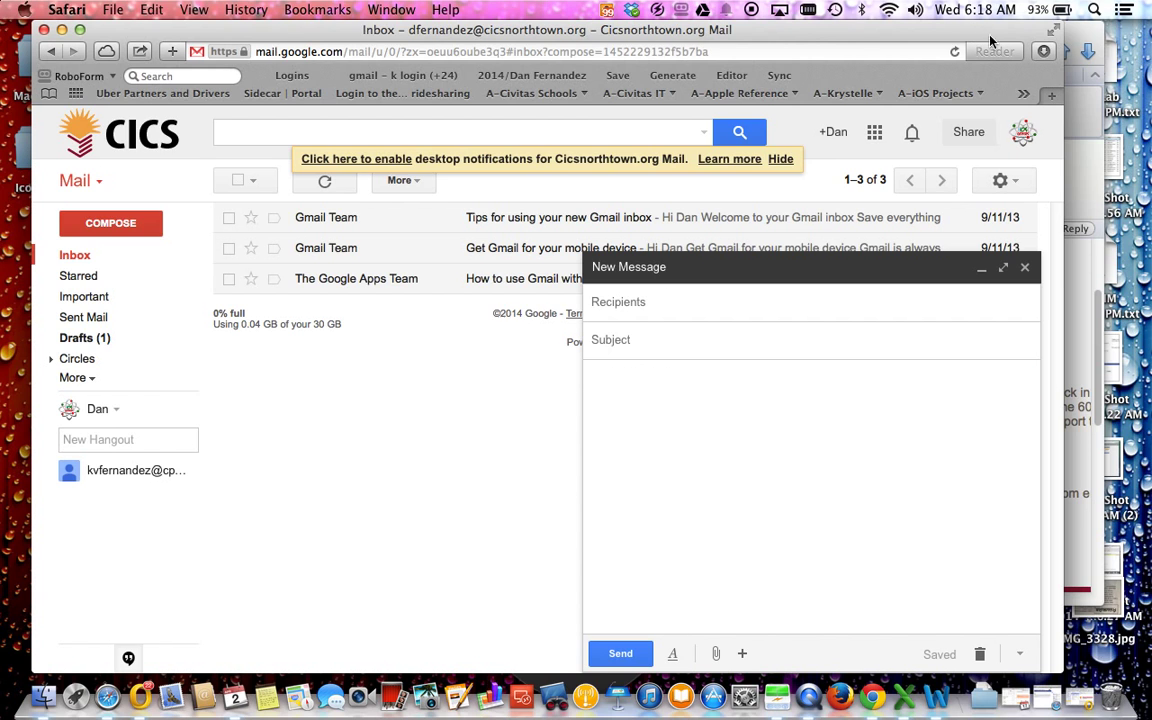
left_click_drag(958, 40, 623, 50)
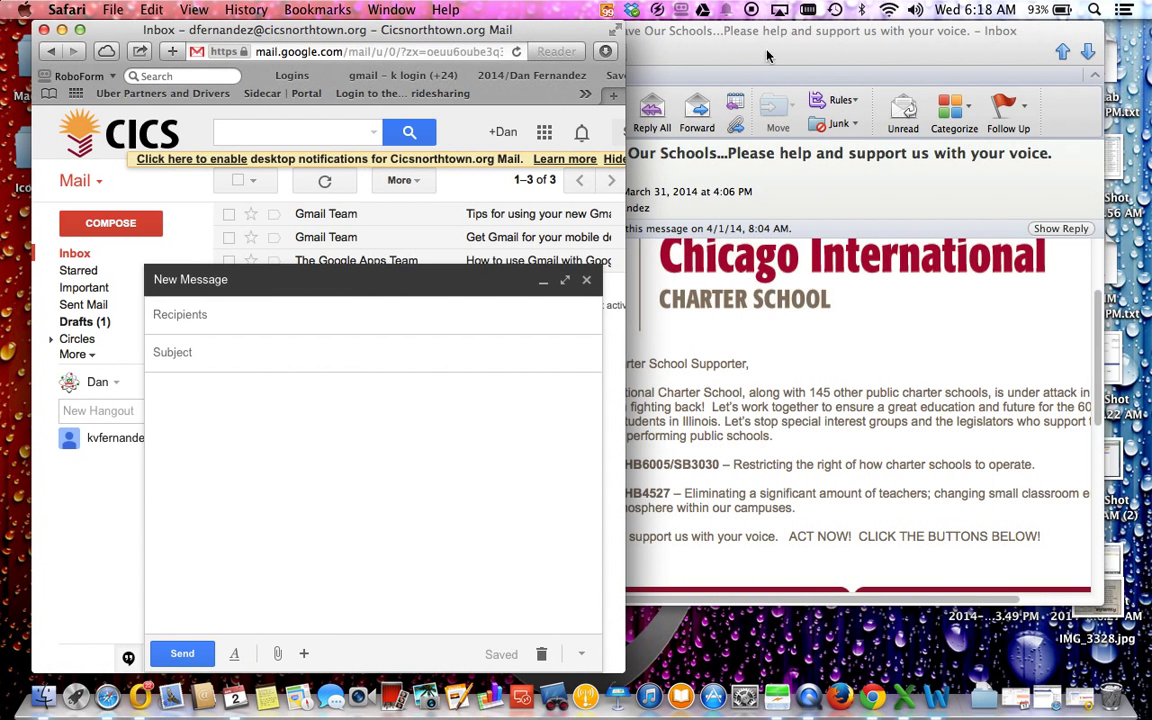
Step: Copy the Outlook campaign email body, paste it into the Gmail draft, and check the logo's link
left_click(818, 50)
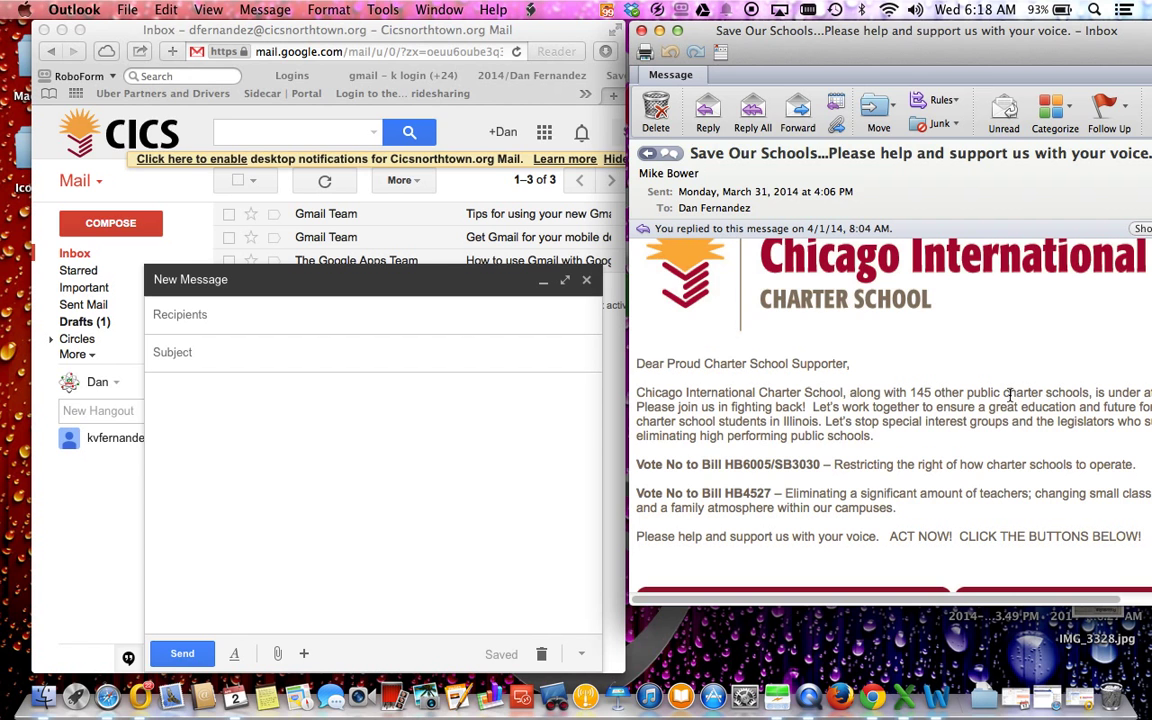
scroll(760, 410, "down", 10)
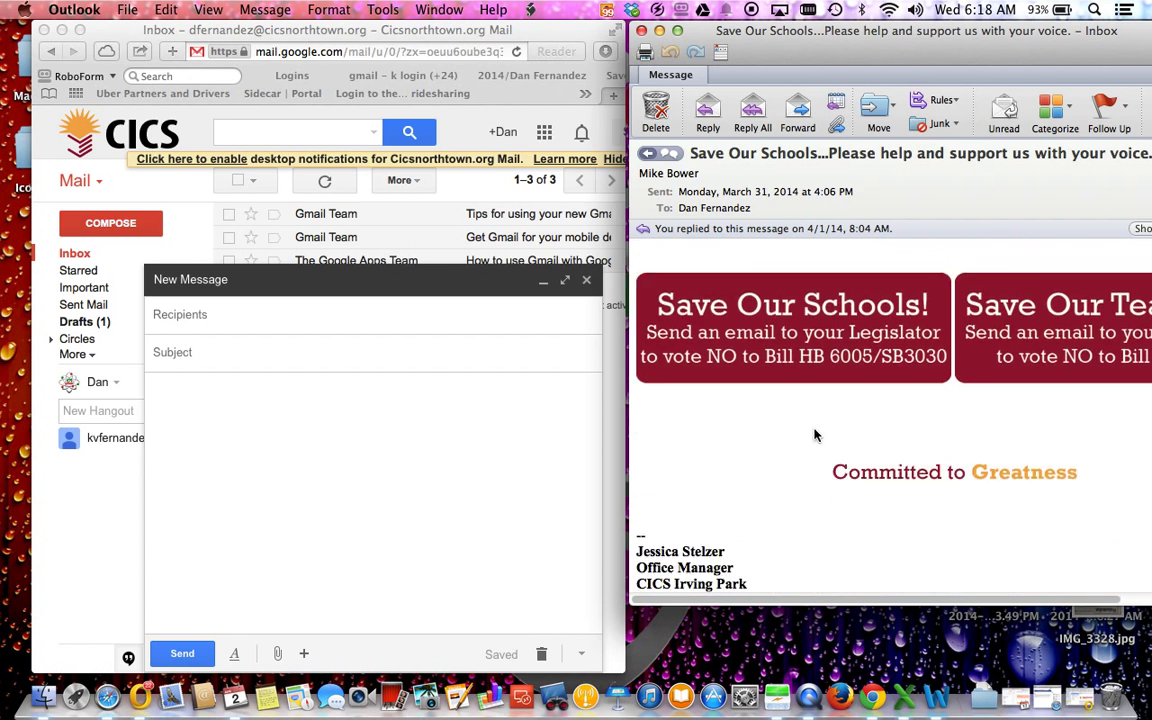
left_click_drag(1091, 370, 650, 350)
left_click(216, 495)
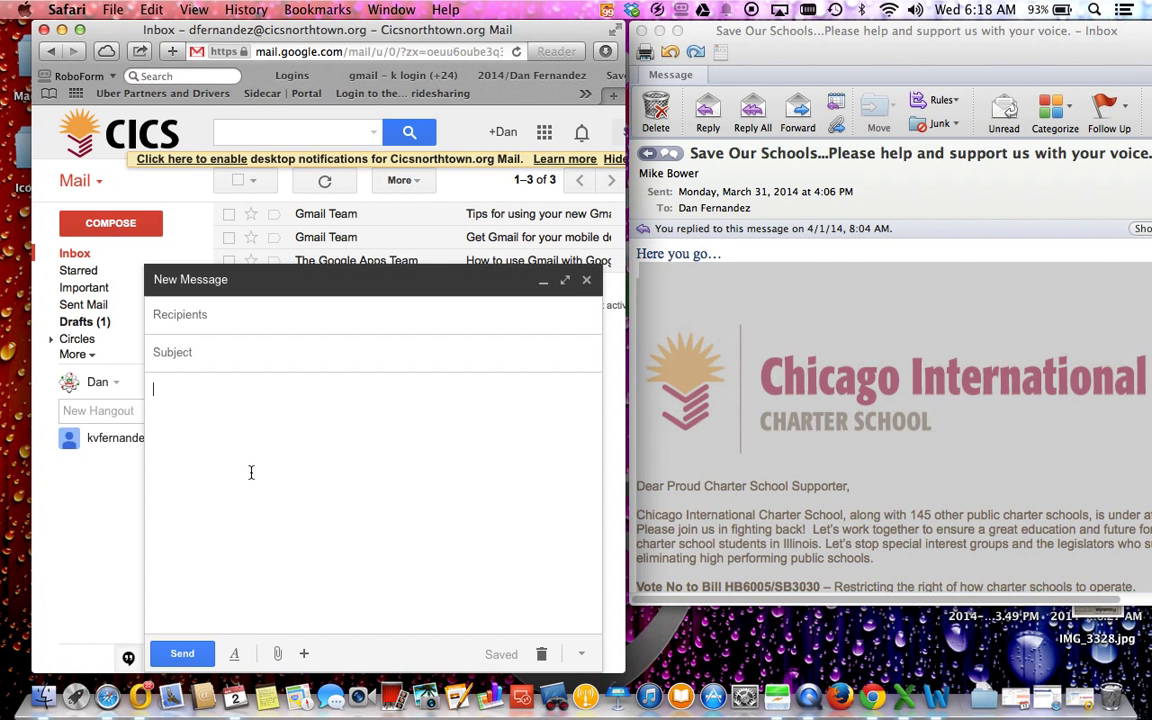
key("super+v")
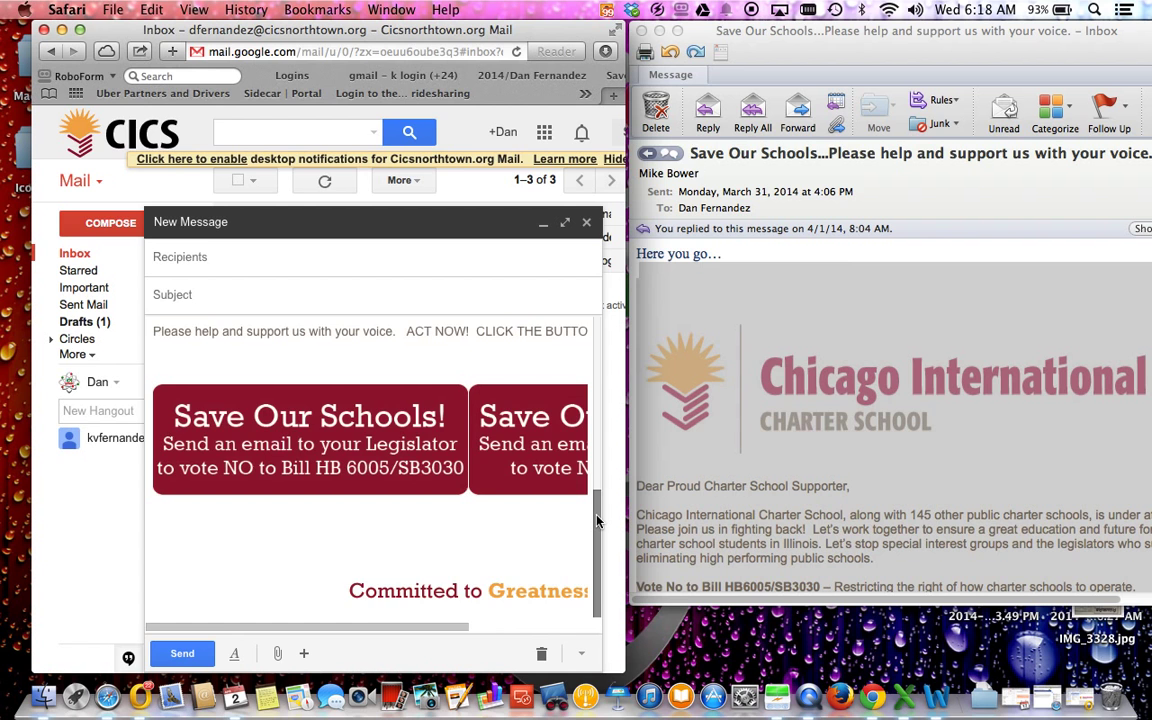
left_click_drag(598, 495, 594, 360)
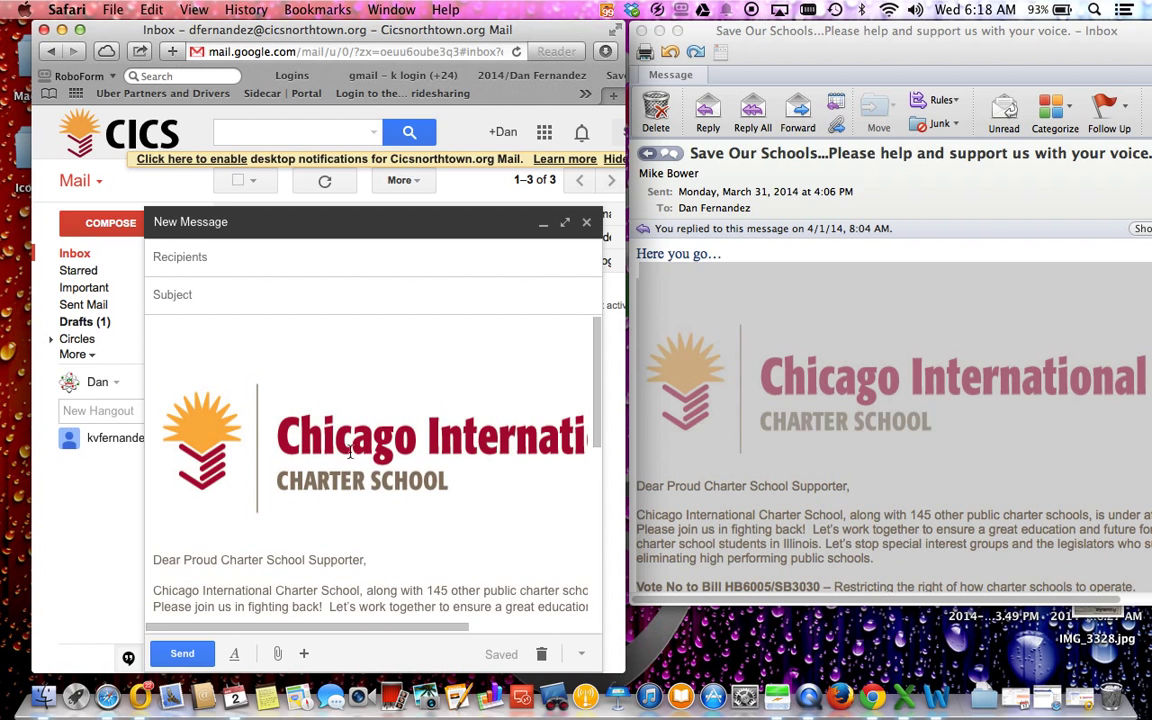
left_click(370, 414)
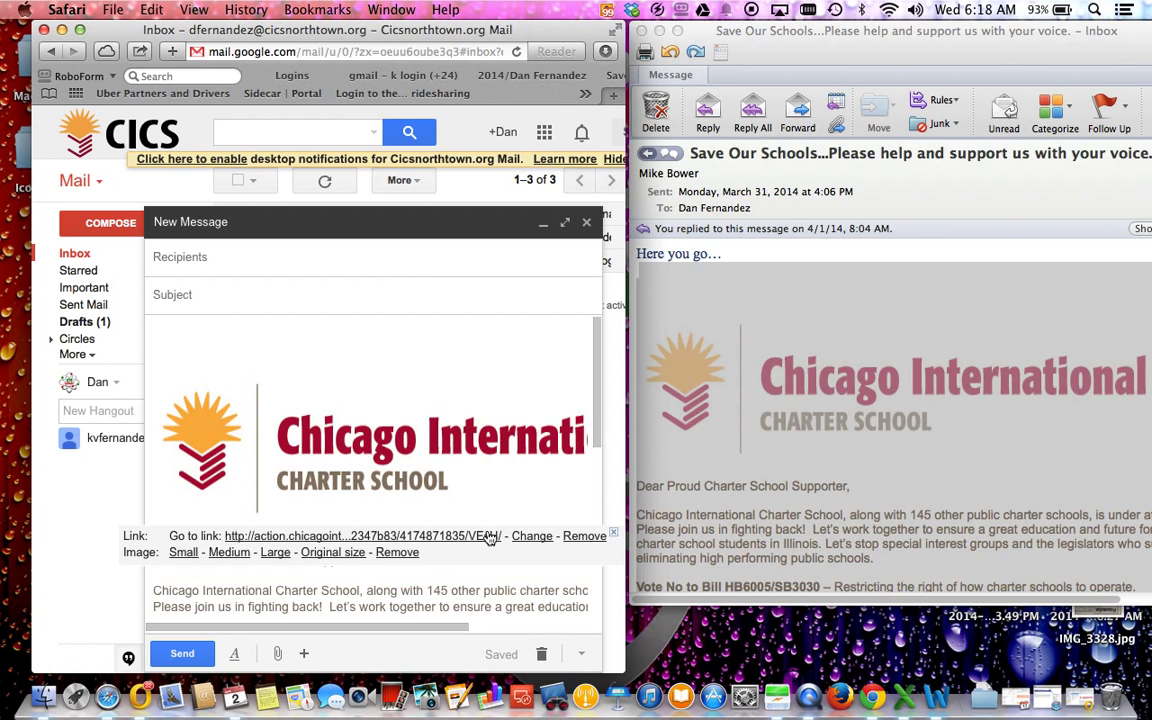
Step: Test the pasted logo's link from Gmail, then close the Chicago International tab
left_click(814, 338)
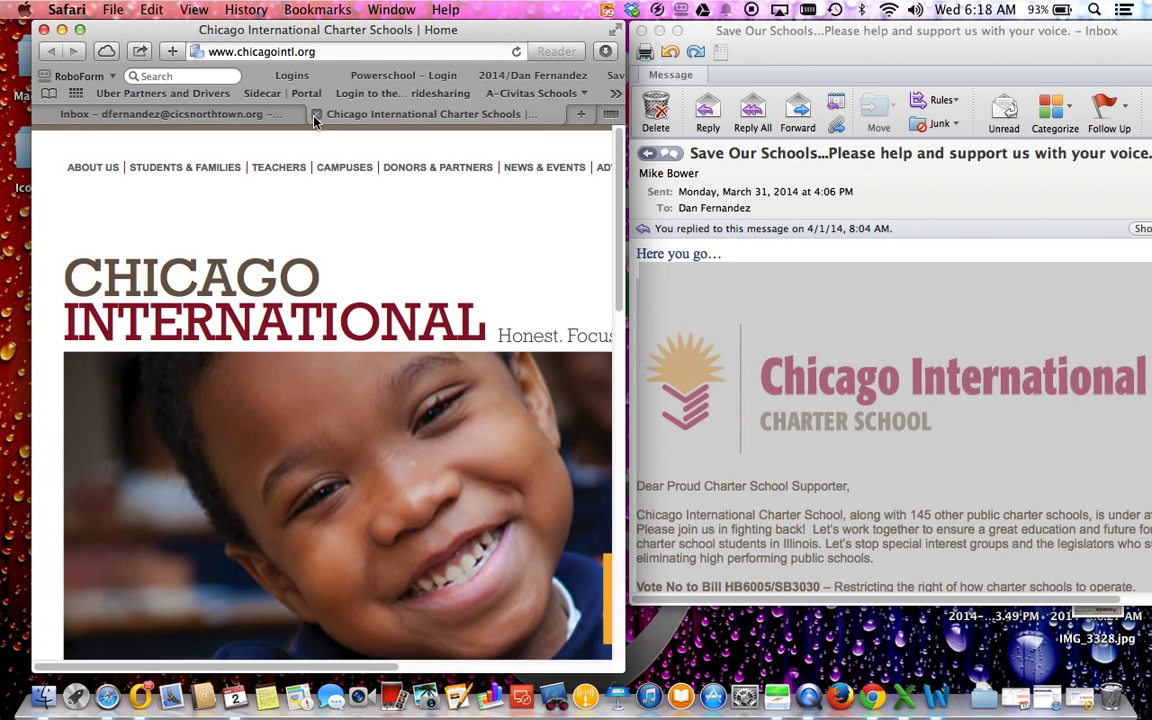
left_click(315, 115)
left_click(815, 225)
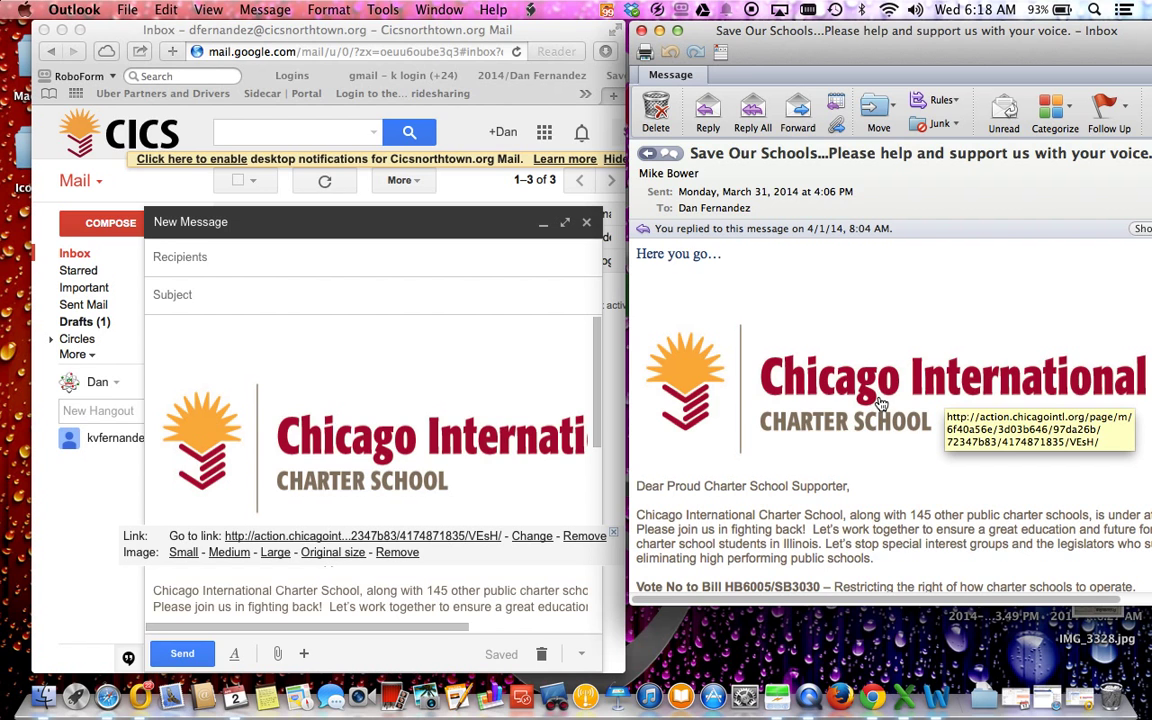
Step: Open the Outlook email's logo and Save Our Schools! button links in Safari
left_click(880, 403)
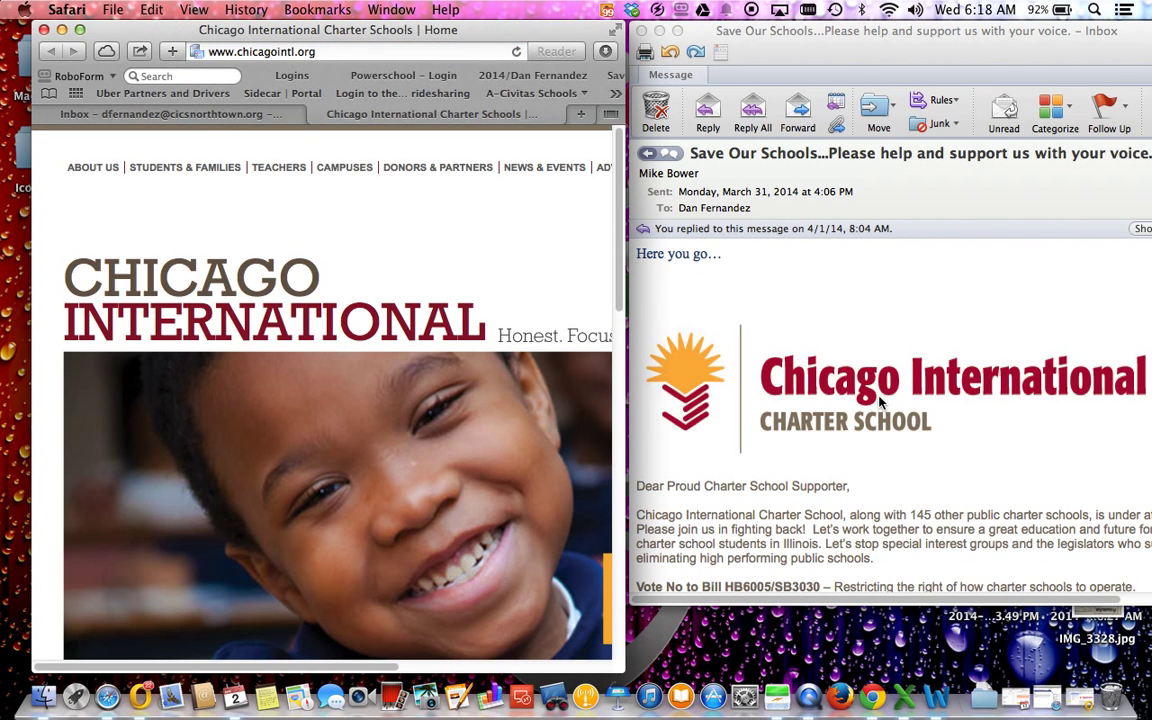
scroll(820, 395, "down", 10)
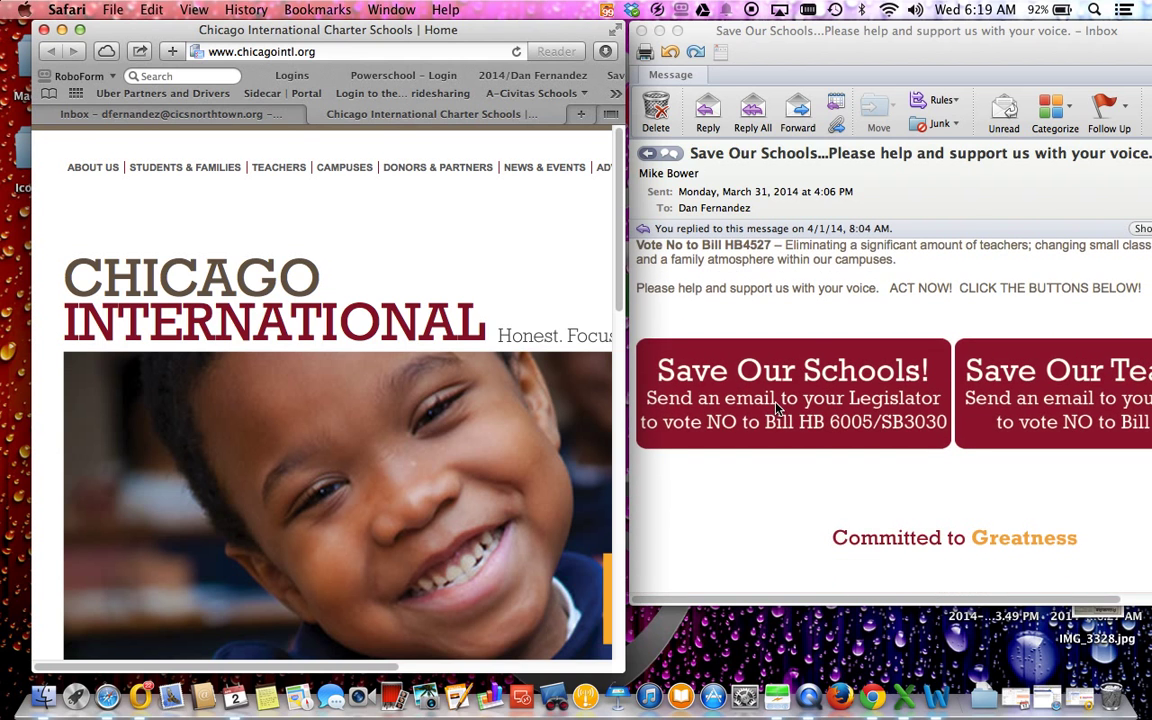
left_click(779, 404)
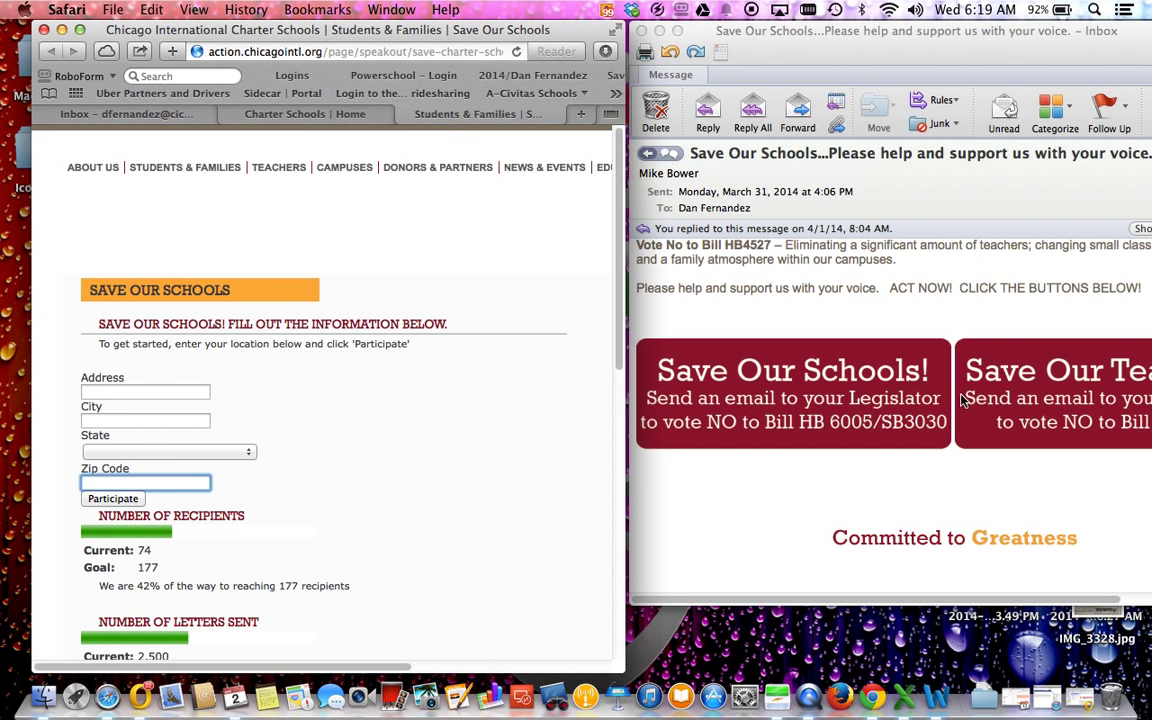
scroll(757, 348, "up", 8)
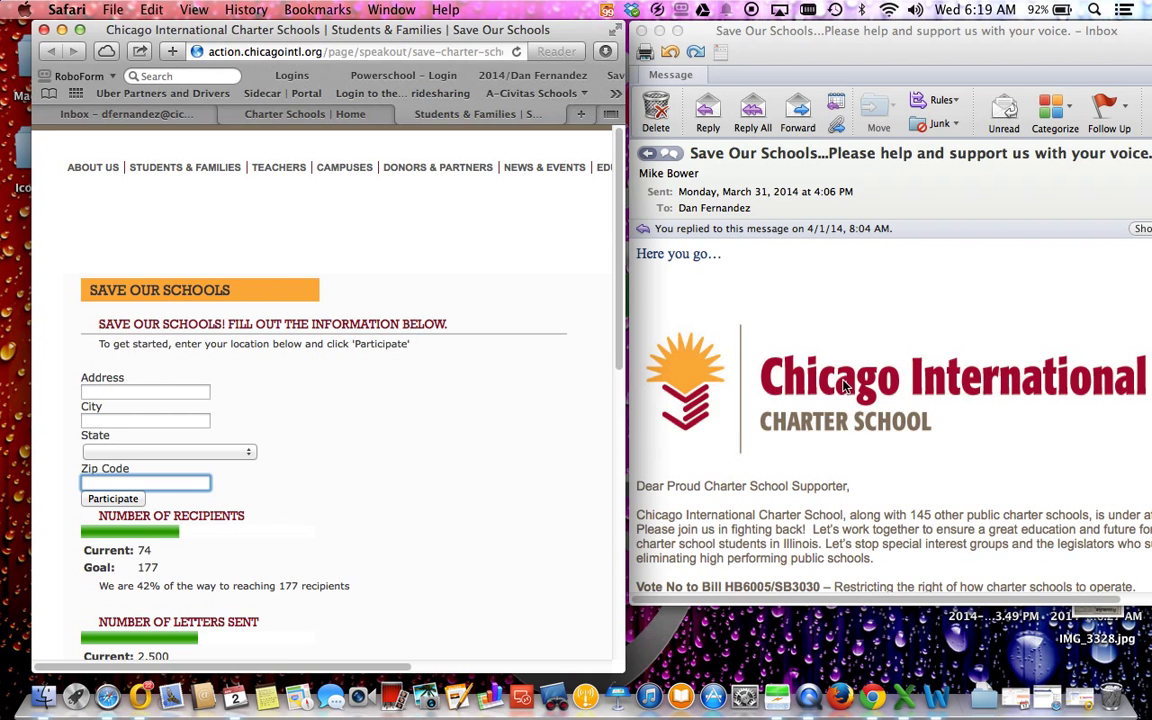
left_click(928, 392)
left_click(896, 390)
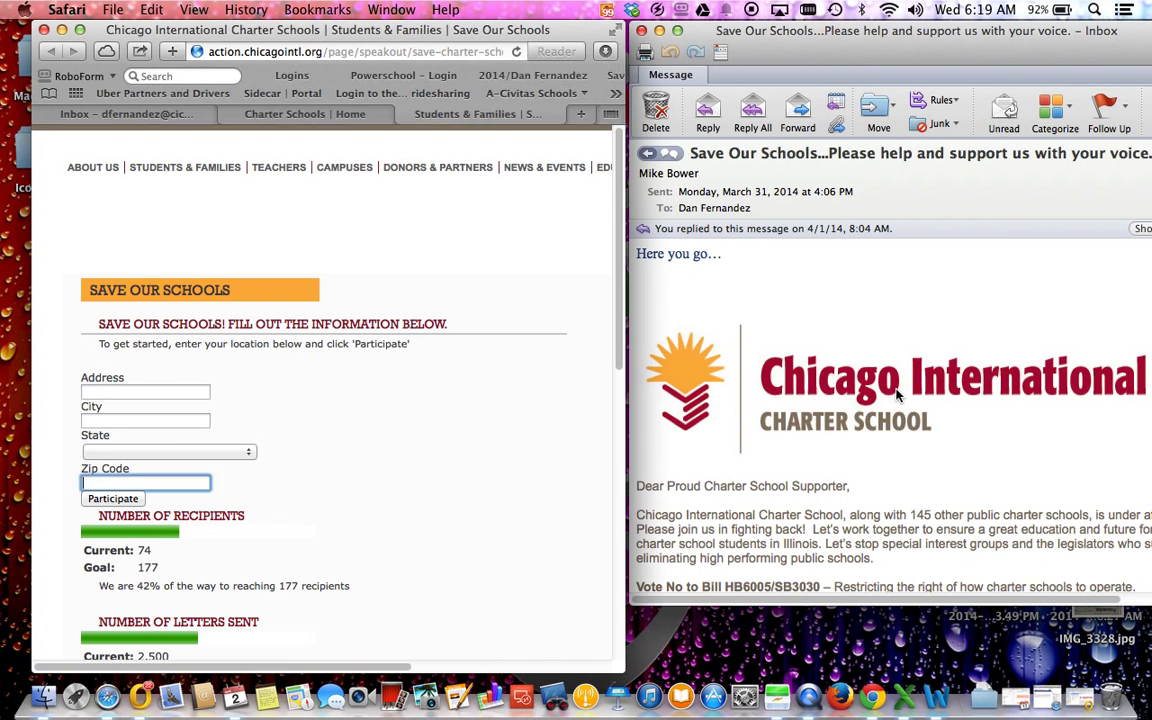
left_click_drag(921, 51, 773, 55)
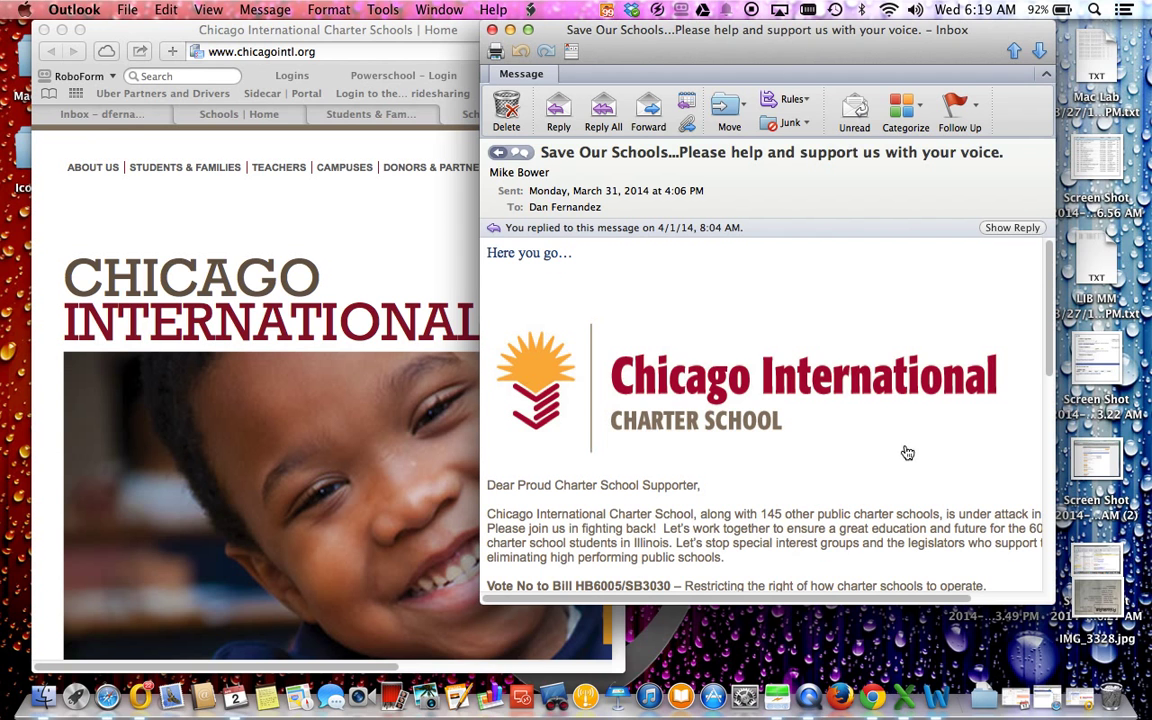
Step: Open the Outlook email's second red button link to check its target
scroll(907, 453, "down", 10)
scroll(912, 452, "up", 2)
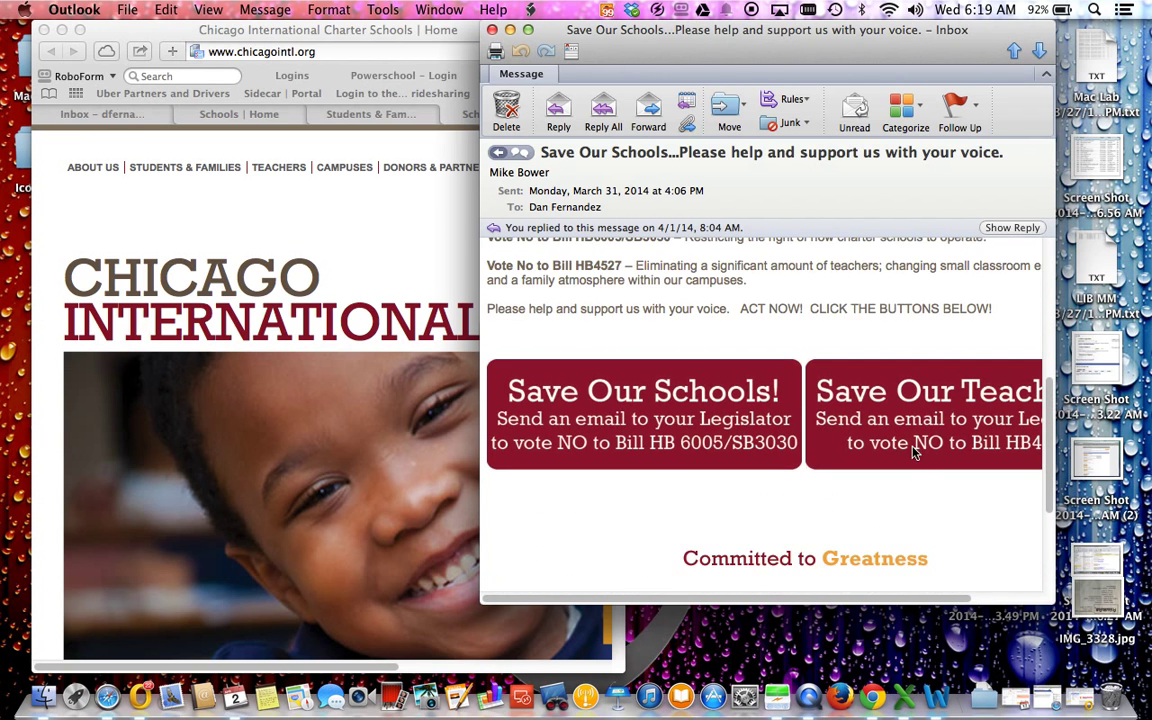
left_click(900, 388)
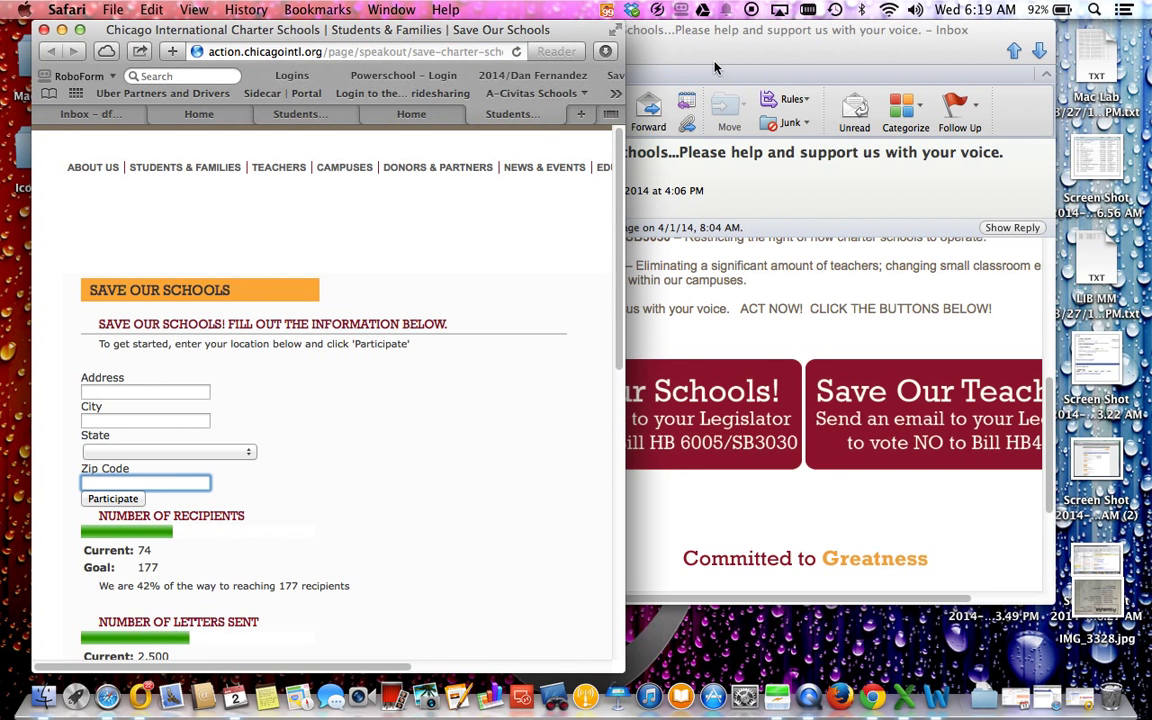
left_click_drag(714, 67, 813, 55)
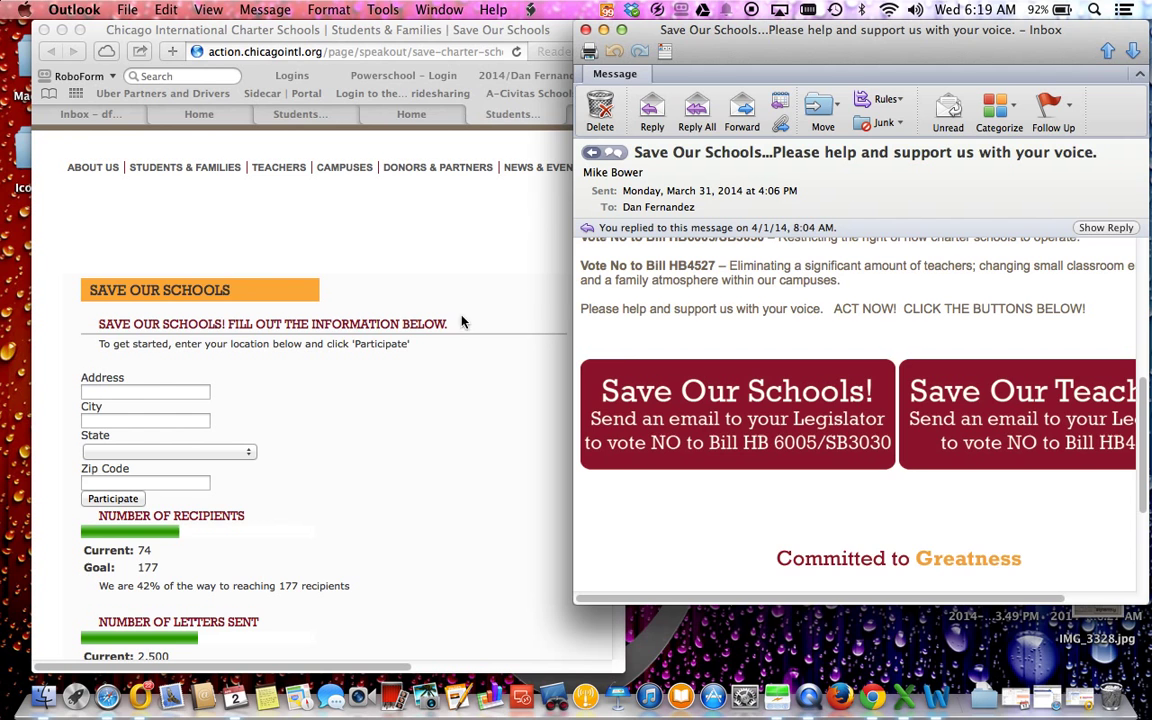
Step: Close the extra Safari tabs until only the Chicago International home page remains
left_click(436, 274)
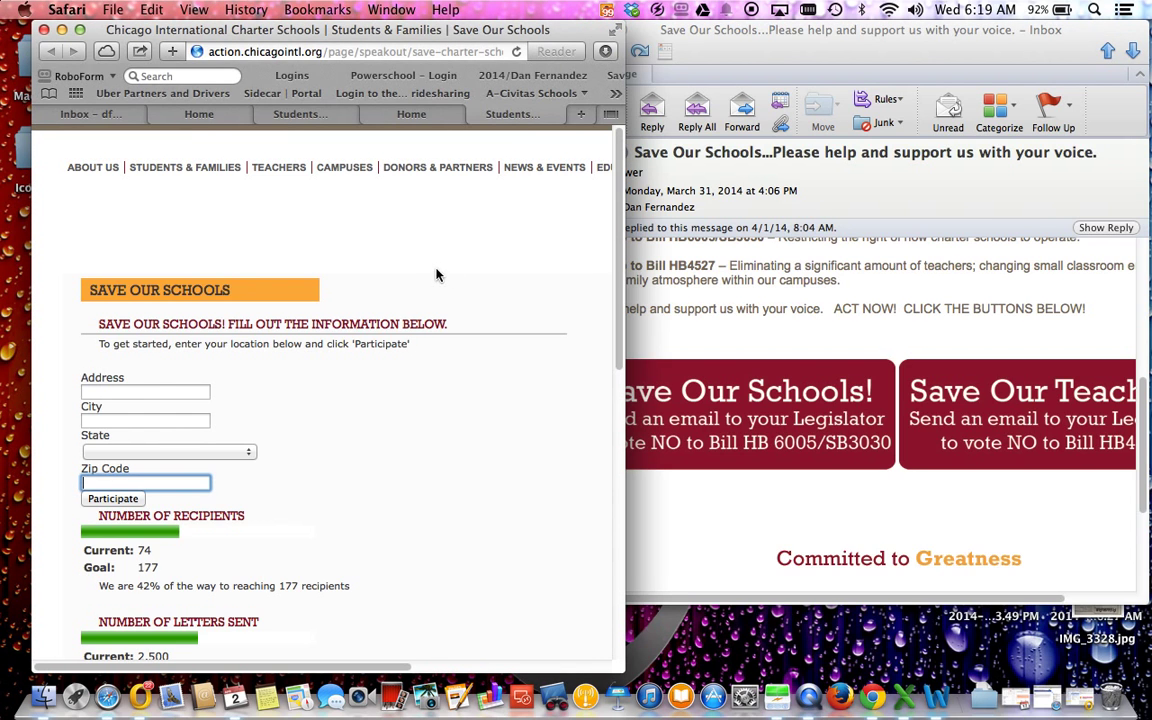
left_click(476, 115)
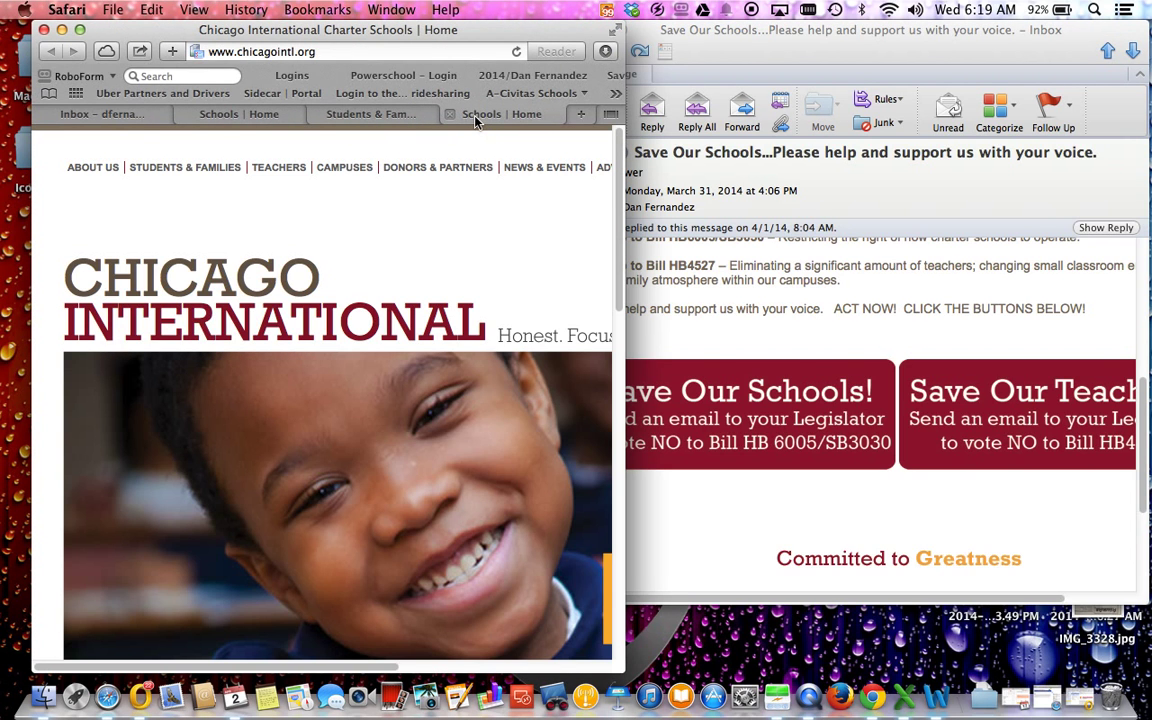
left_click(771, 310)
scroll(773, 313, "up", 5)
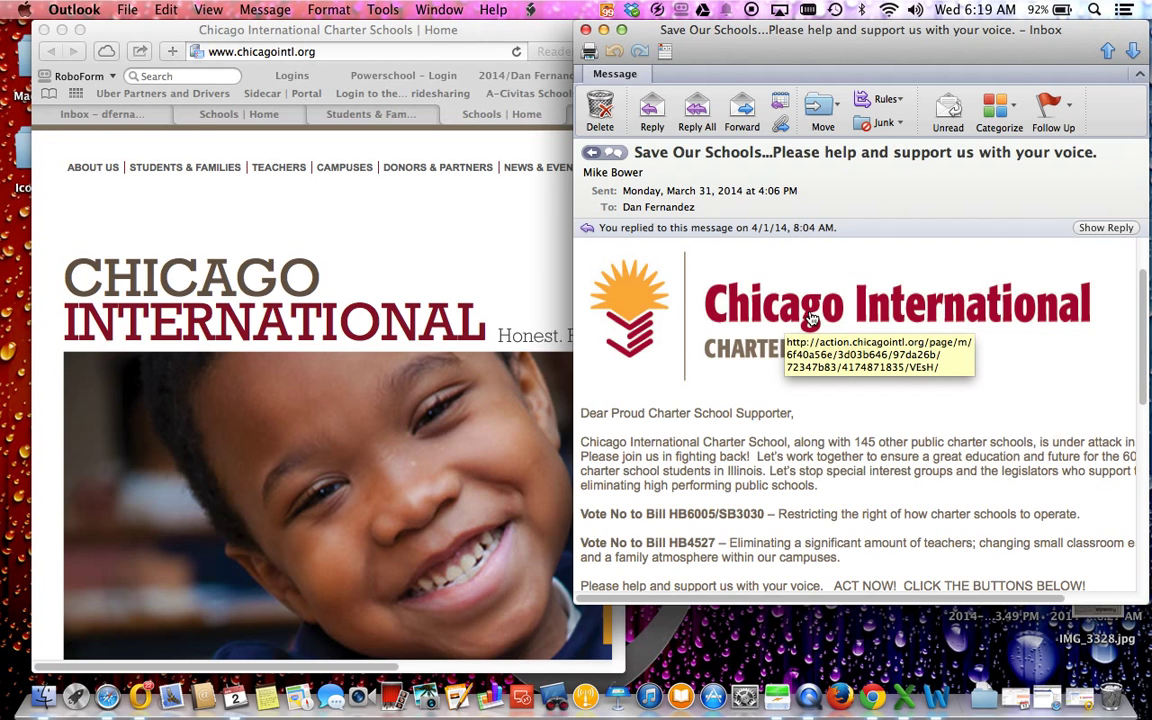
left_click(406, 206)
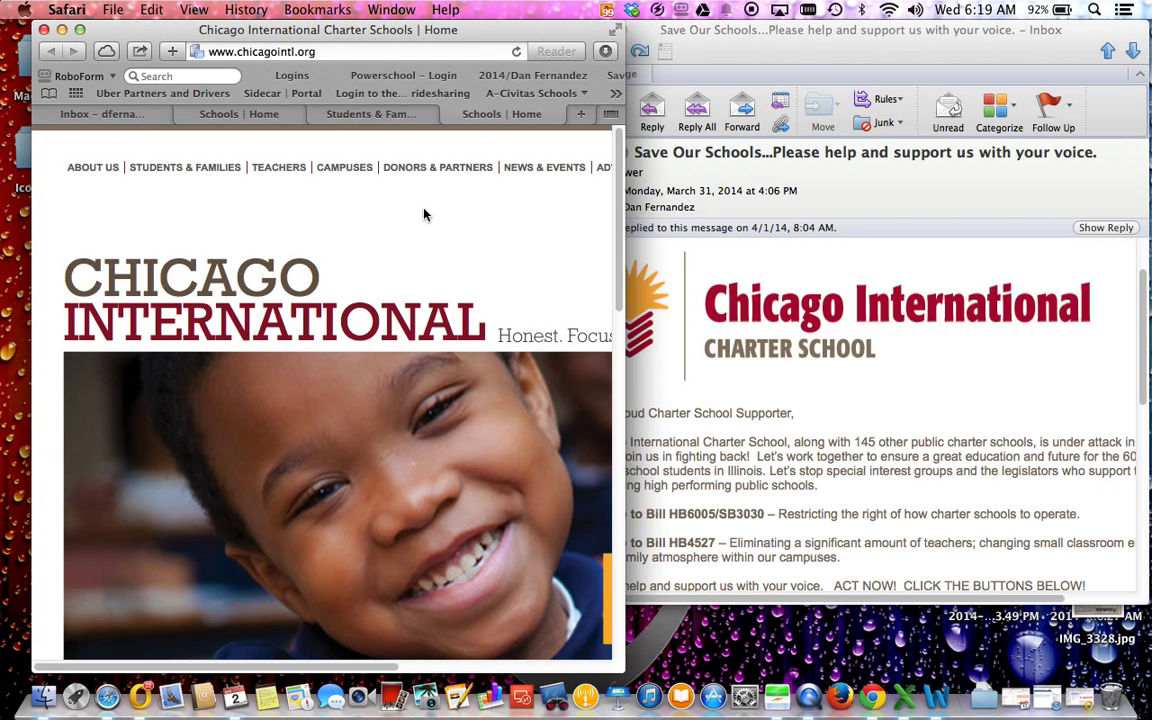
left_click(449, 114)
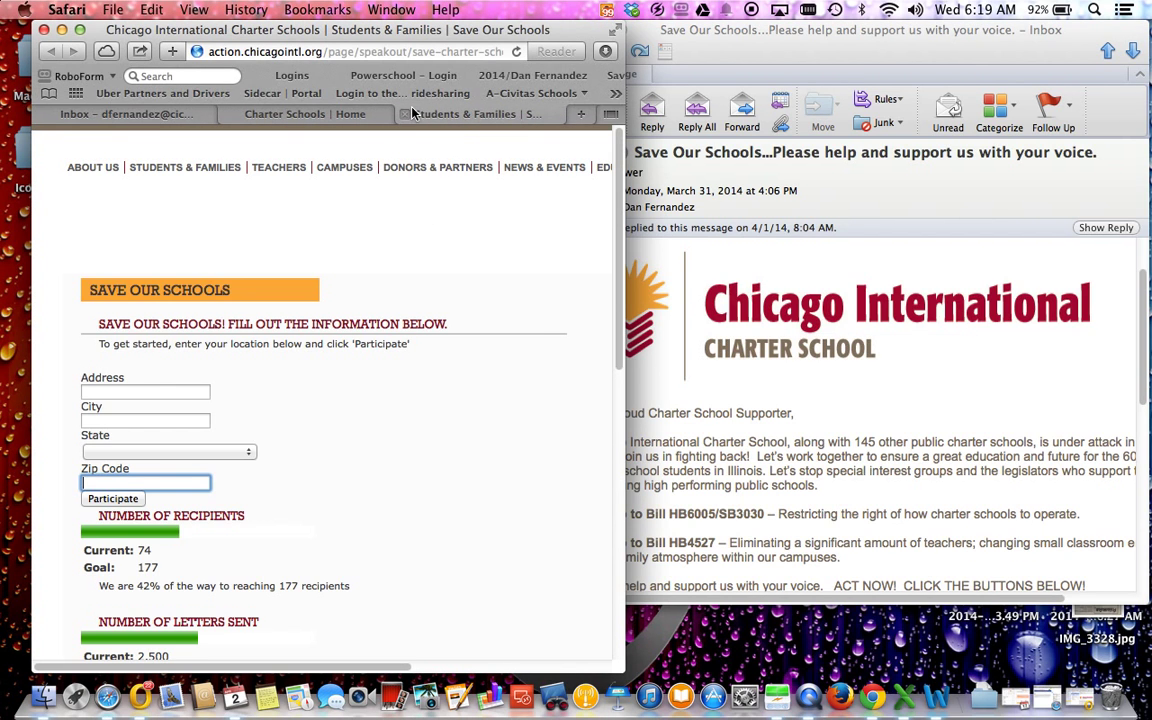
left_click(405, 114)
left_click(319, 106, "alt")
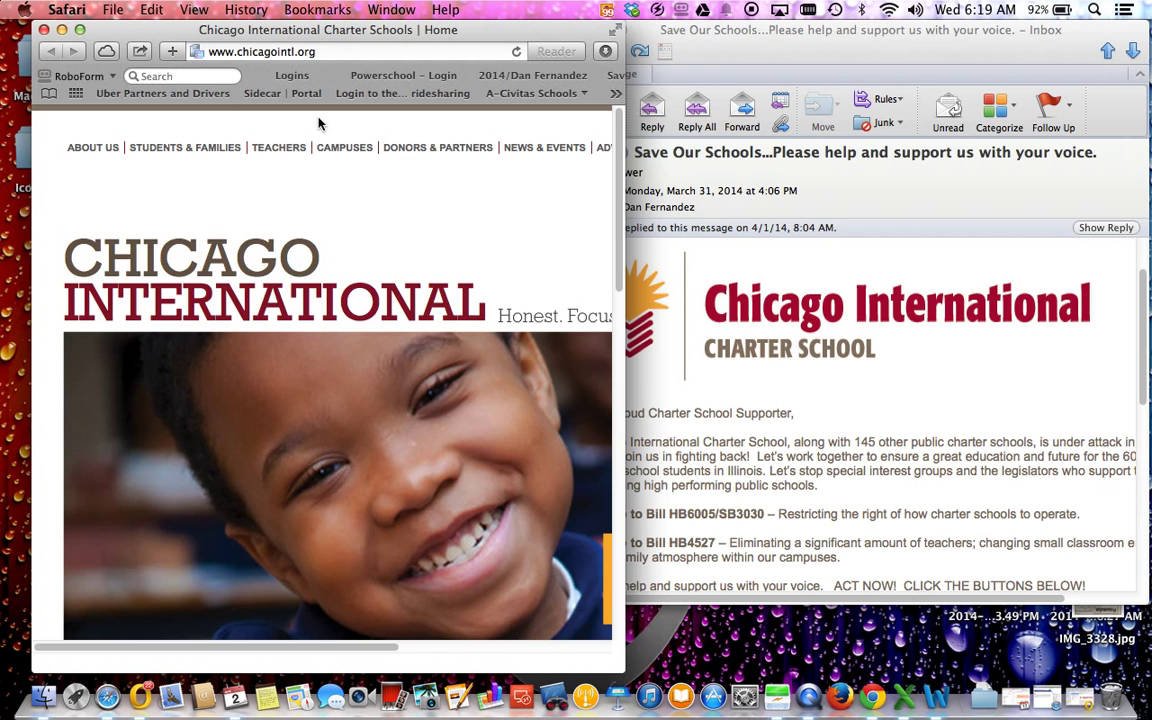
Step: Widen the Gmail window and compare it against the original Outlook email
left_click_drag(625, 183, 893, 178)
left_click_drag(862, 365, 854, 596)
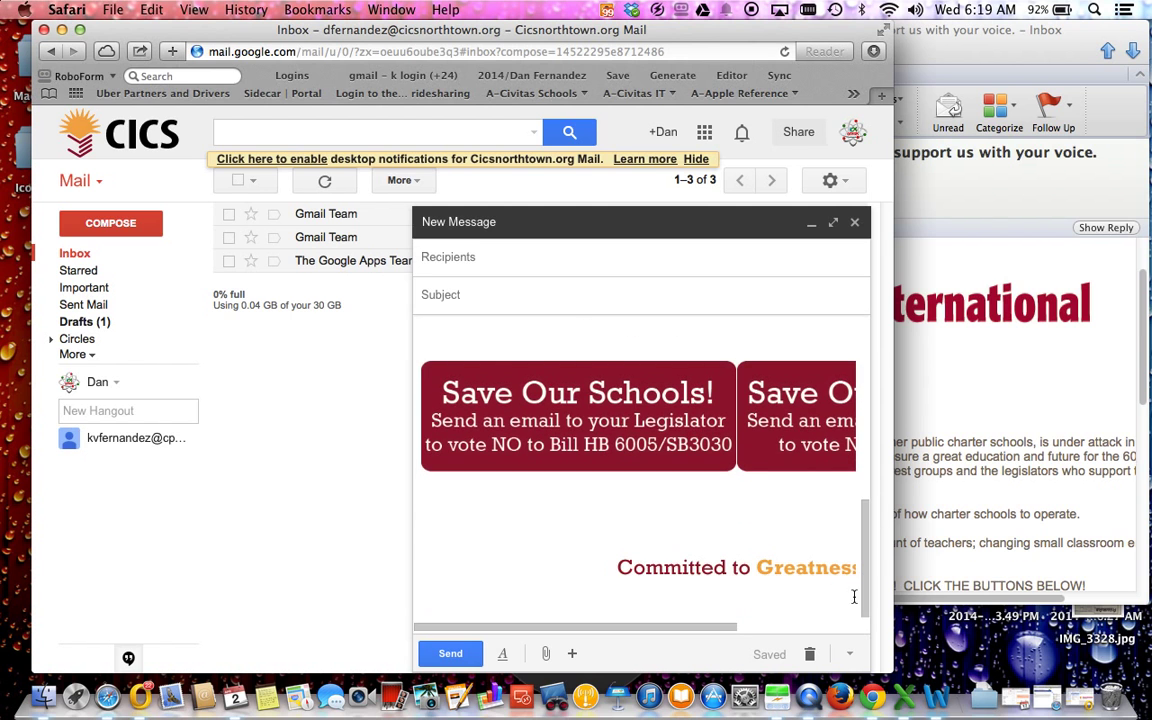
left_click(1046, 430)
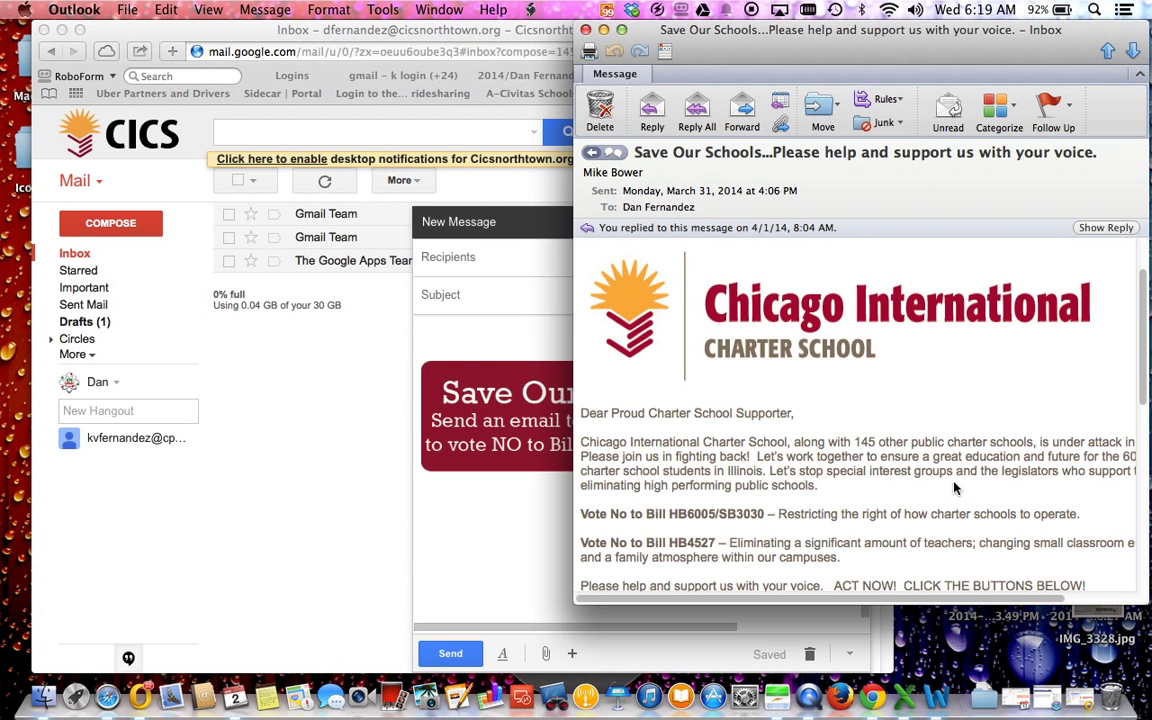
scroll(951, 487, "down", 5)
scroll(951, 487, "up", 6)
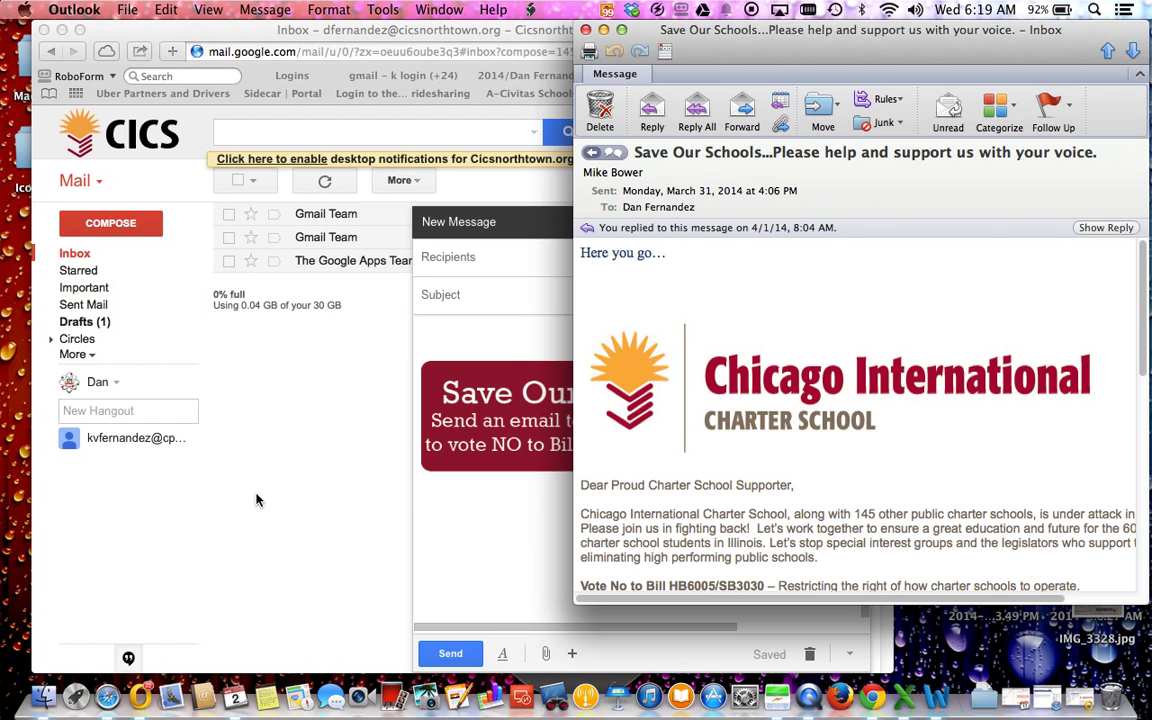
left_click(292, 485)
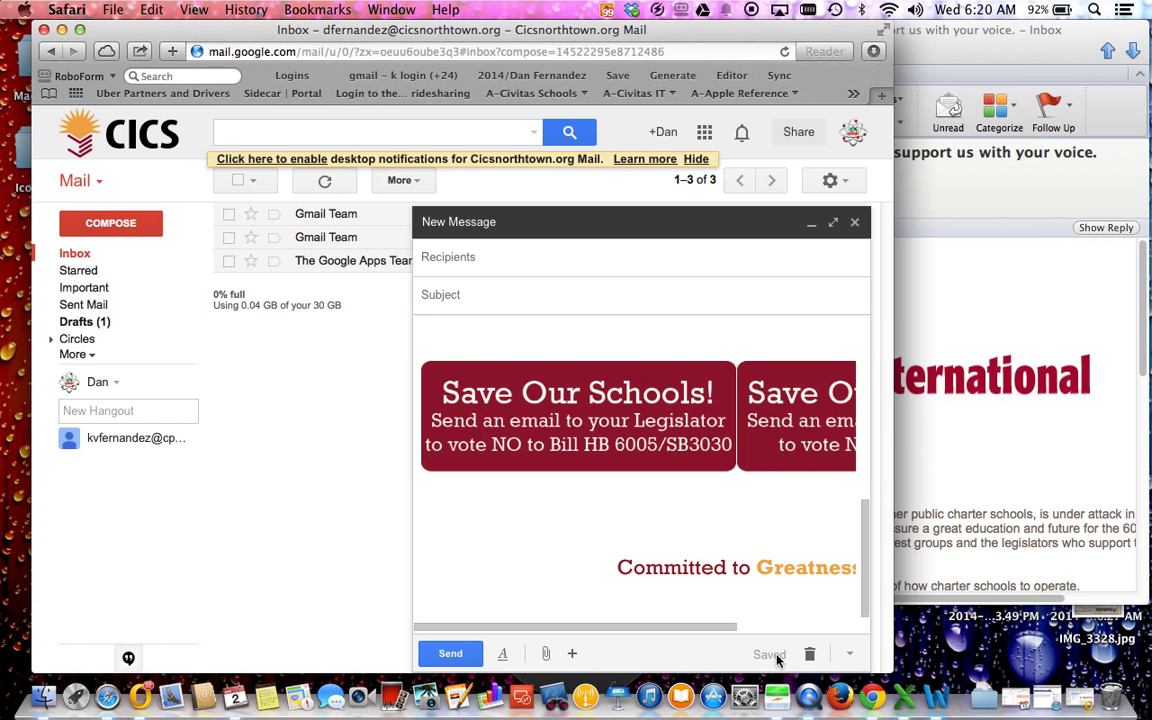
Step: Insert the CICS VOTE canned response into the new message body
left_click(849, 655)
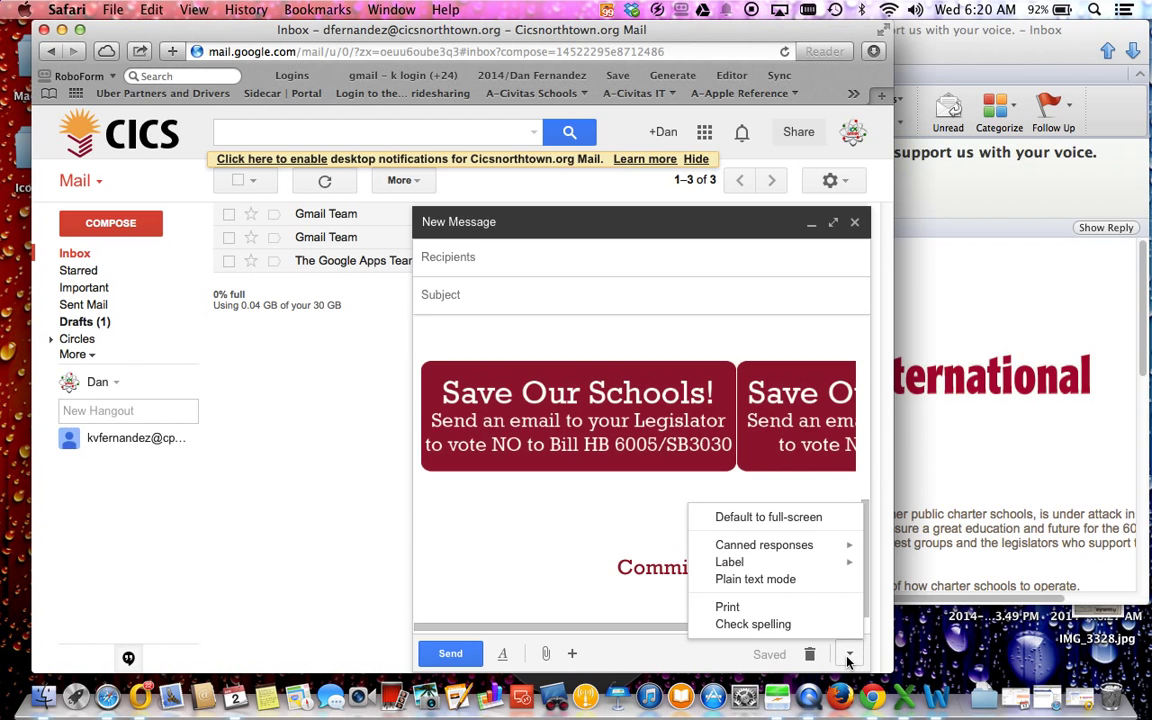
mouse_move(819, 553)
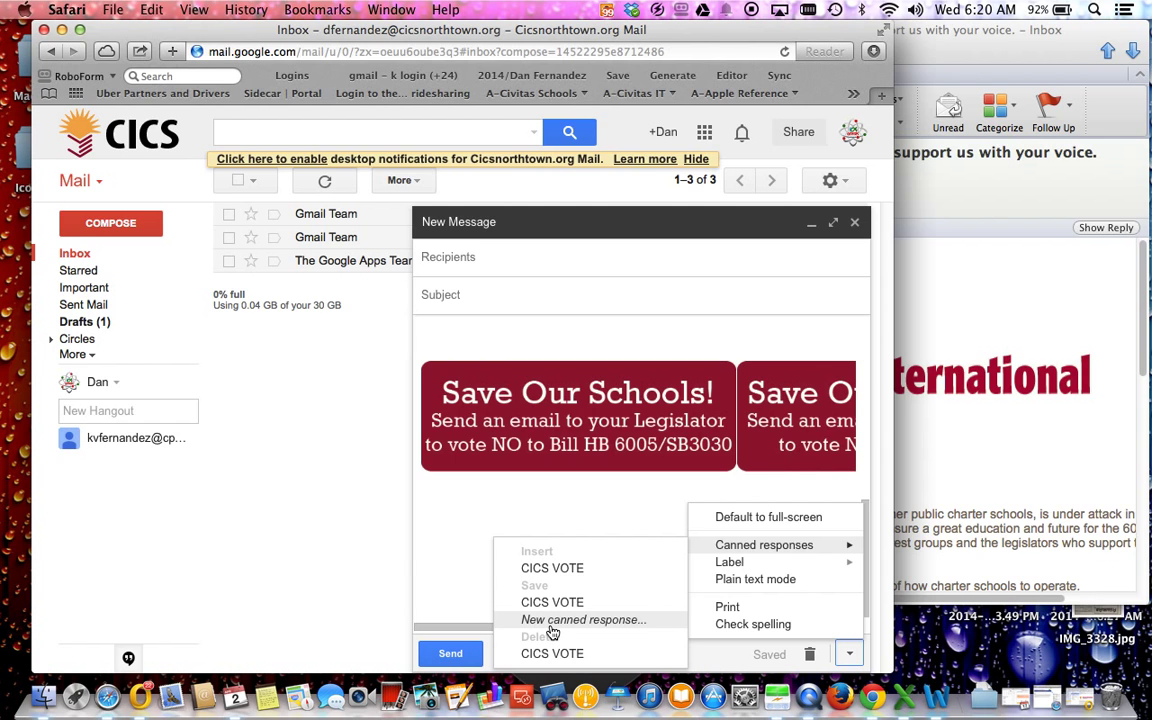
left_click(510, 568)
scroll(478, 545, "down", 3)
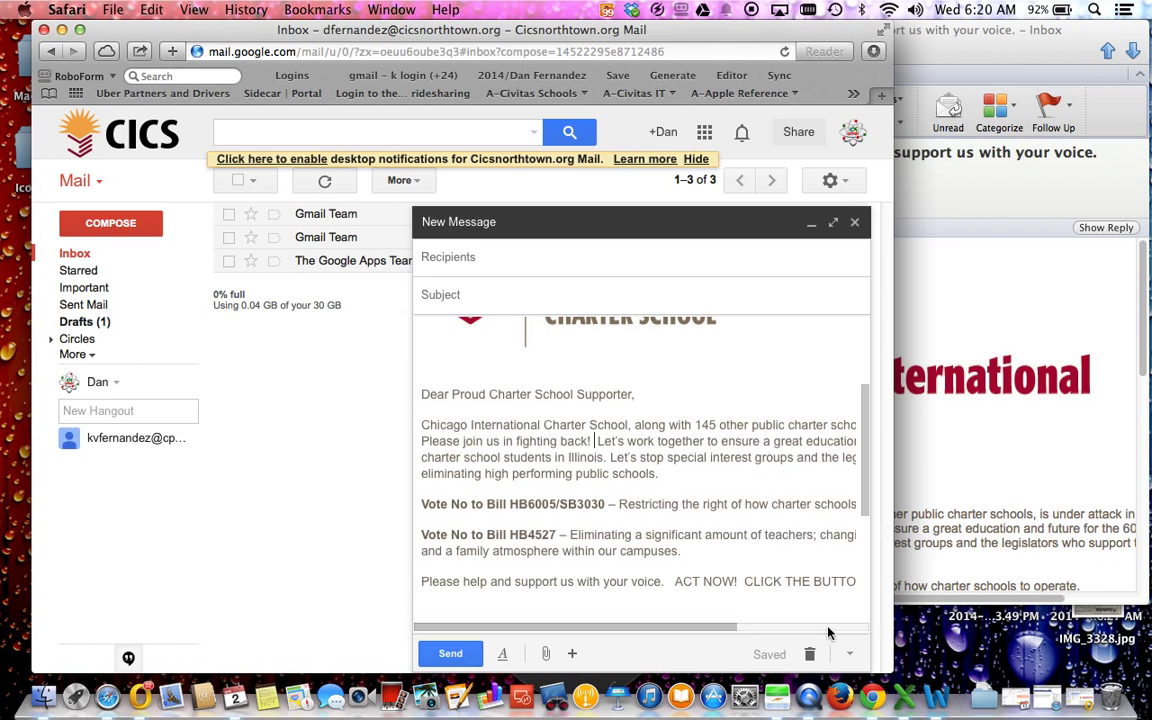
Step: Save the message over the CICS VOTE canned response, confirming the overwrite
left_click(849, 653)
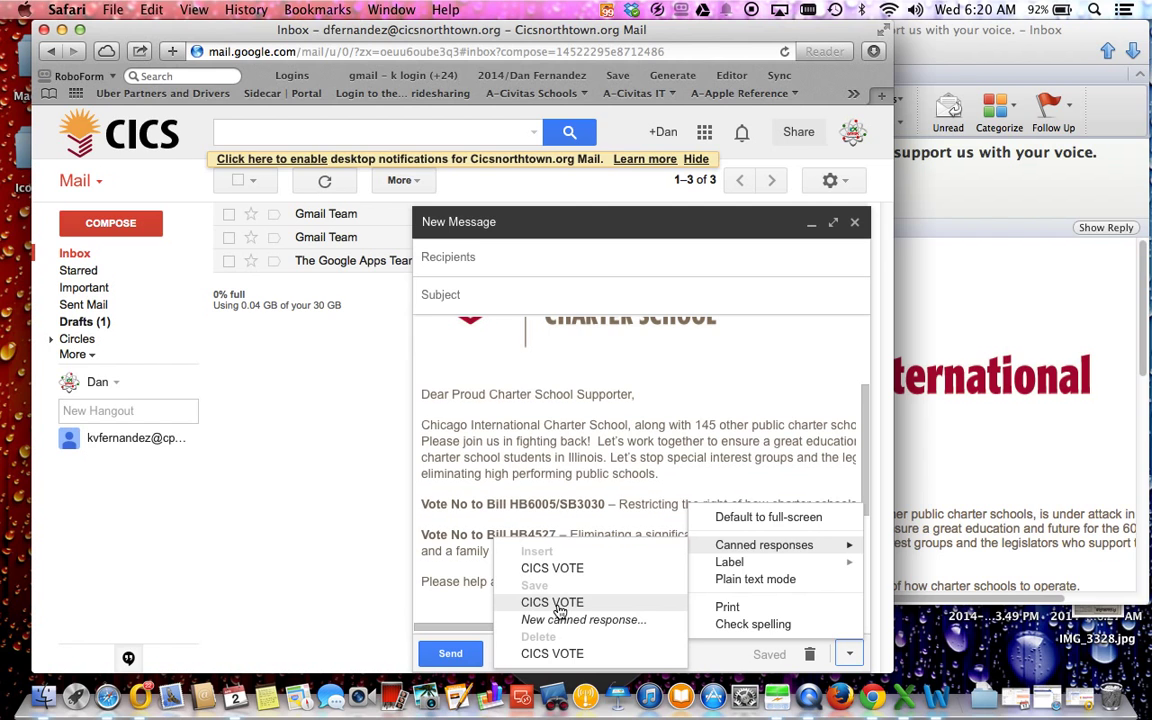
left_click(556, 603)
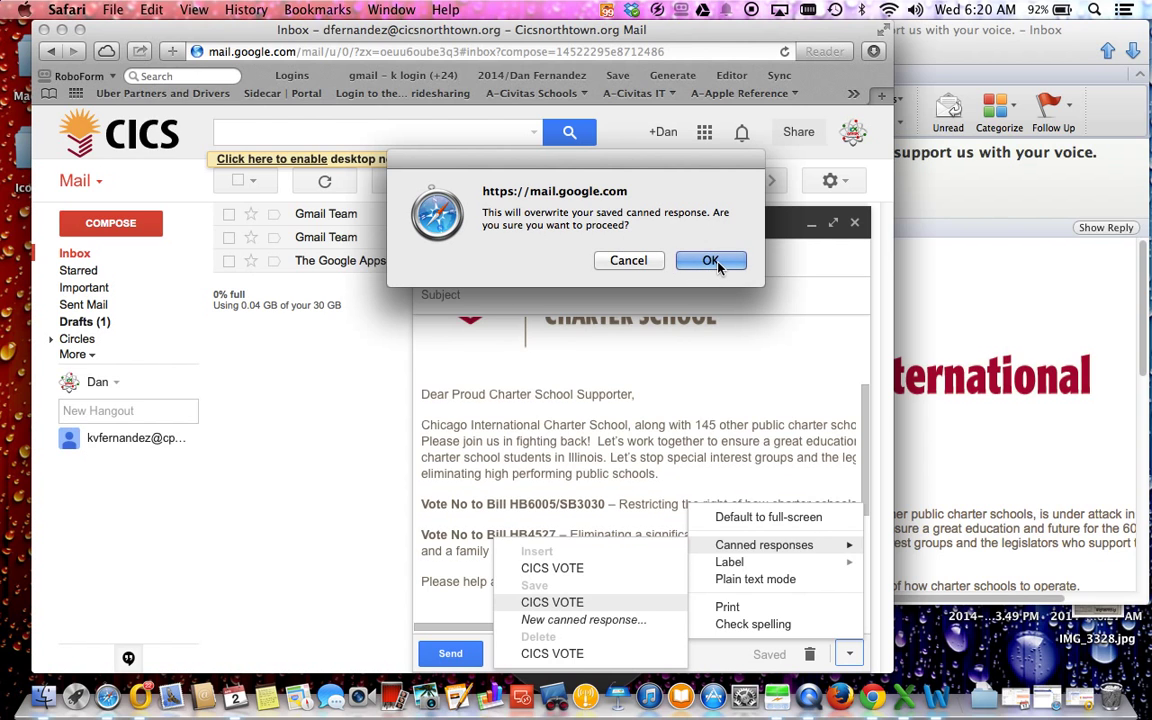
left_click(712, 261)
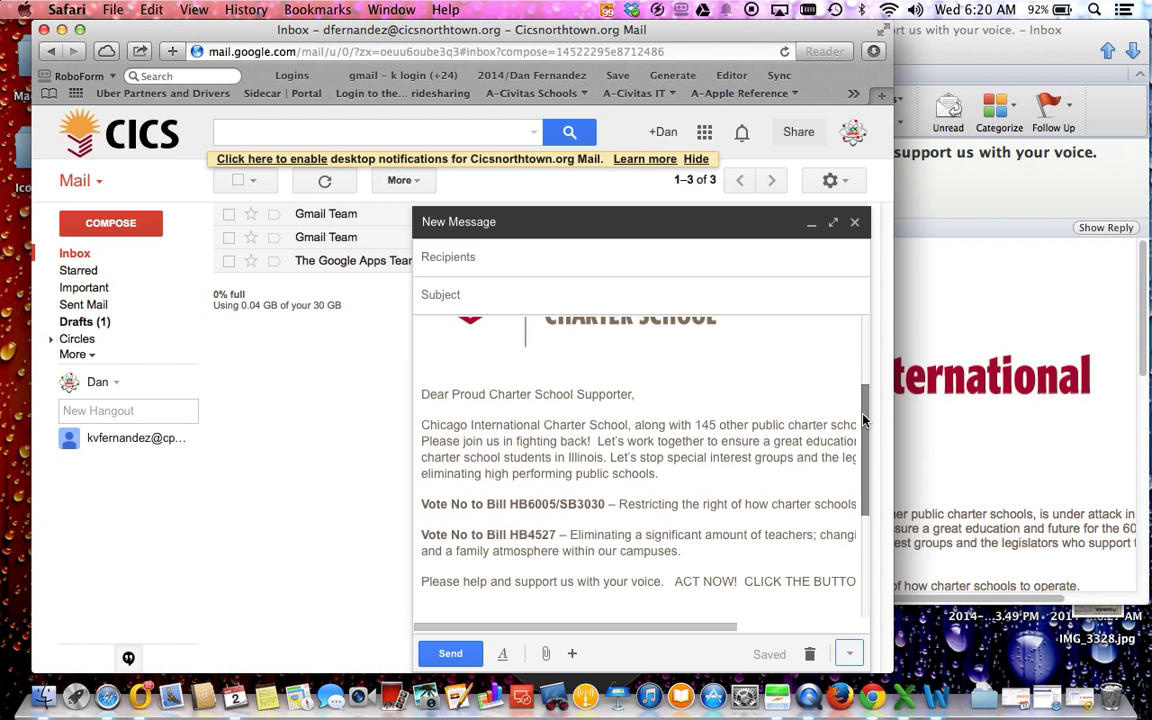
left_click_drag(864, 419, 861, 386)
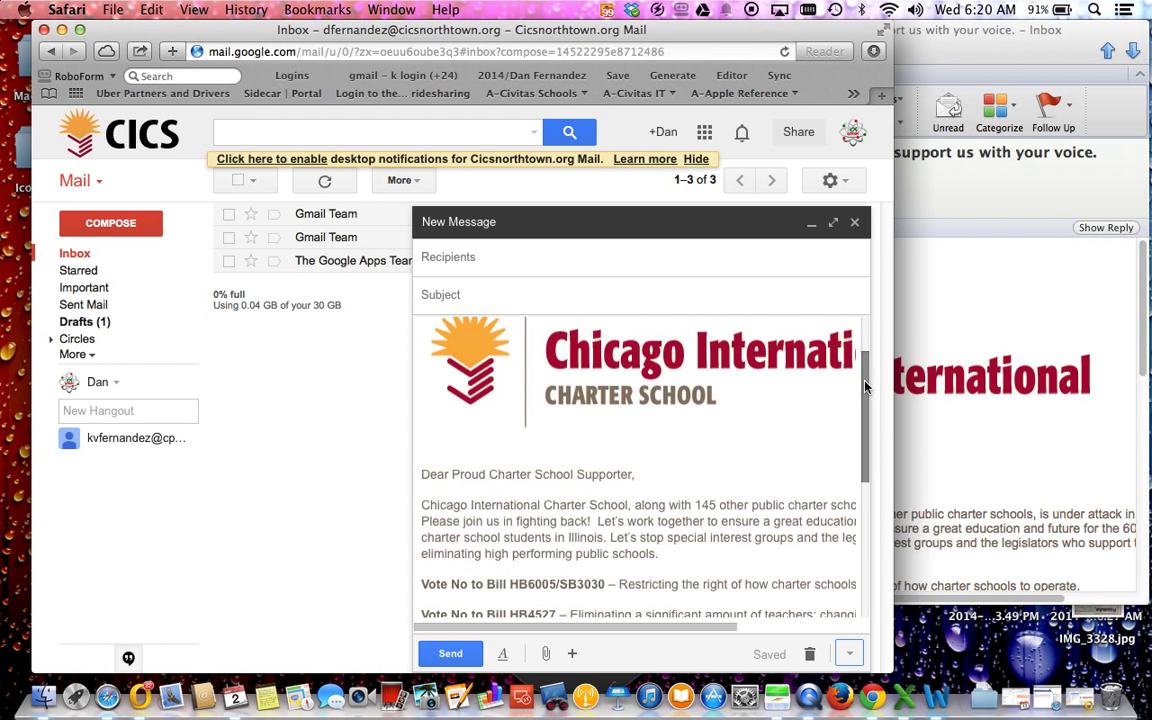
Step: Close the draft and sign out of the Gmail account
left_click(857, 229)
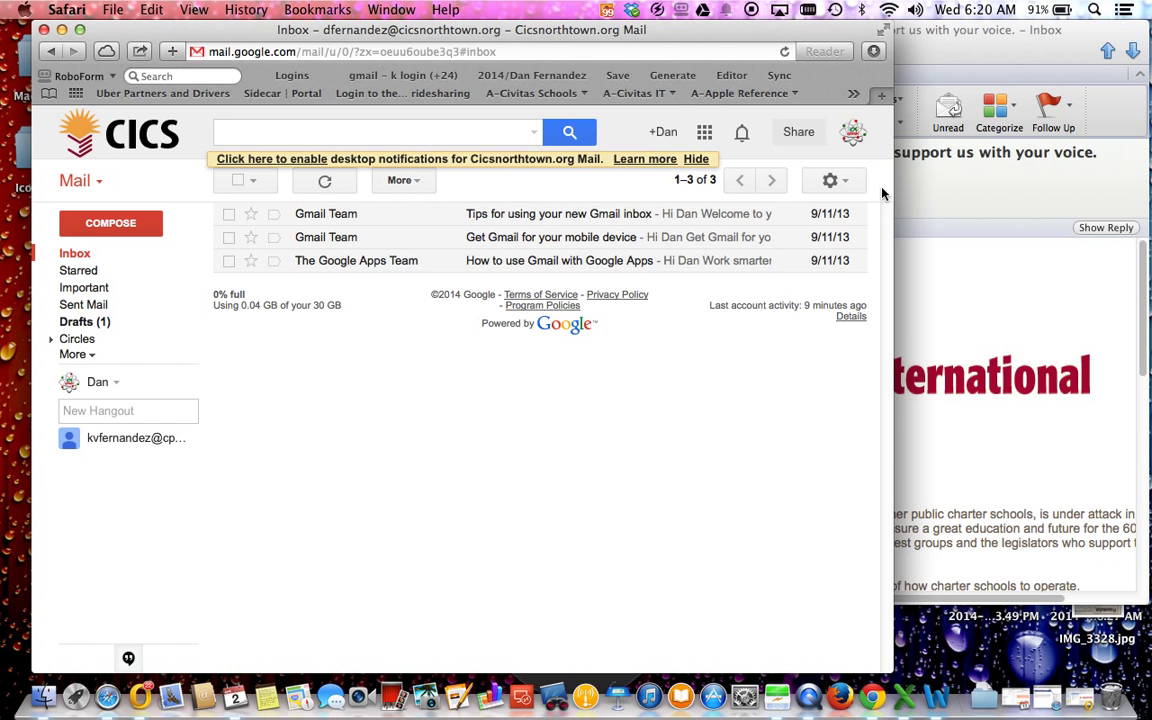
left_click_drag(891, 180, 1148, 182)
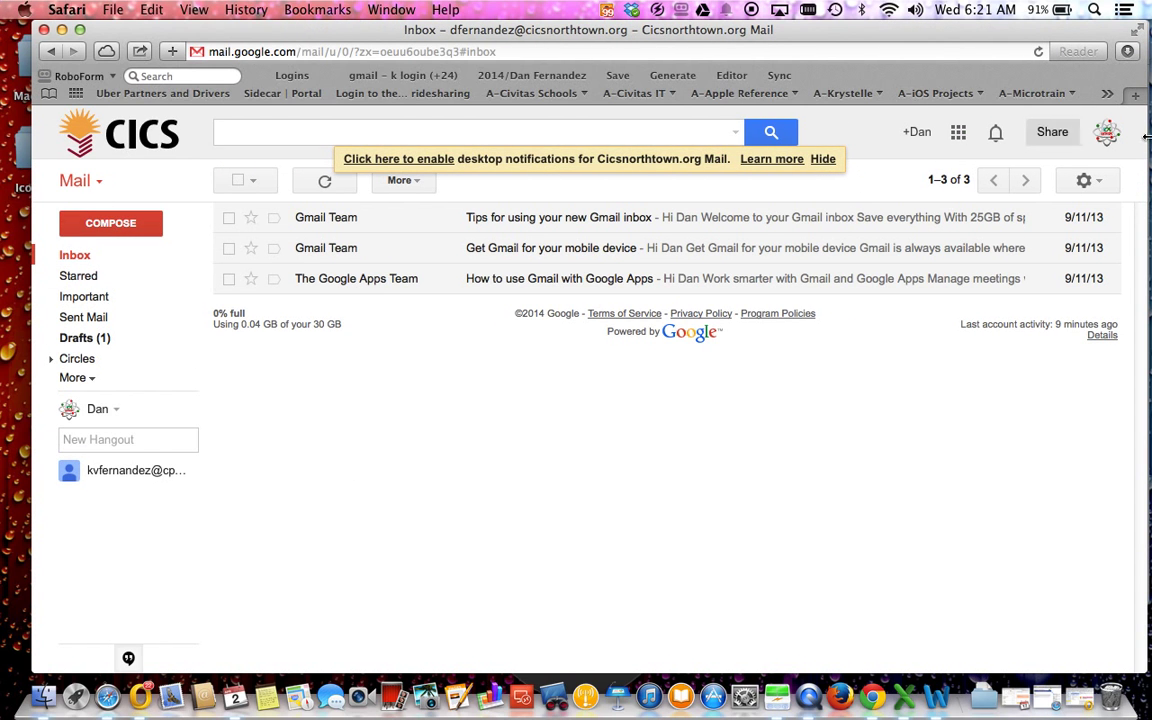
left_click(1106, 133)
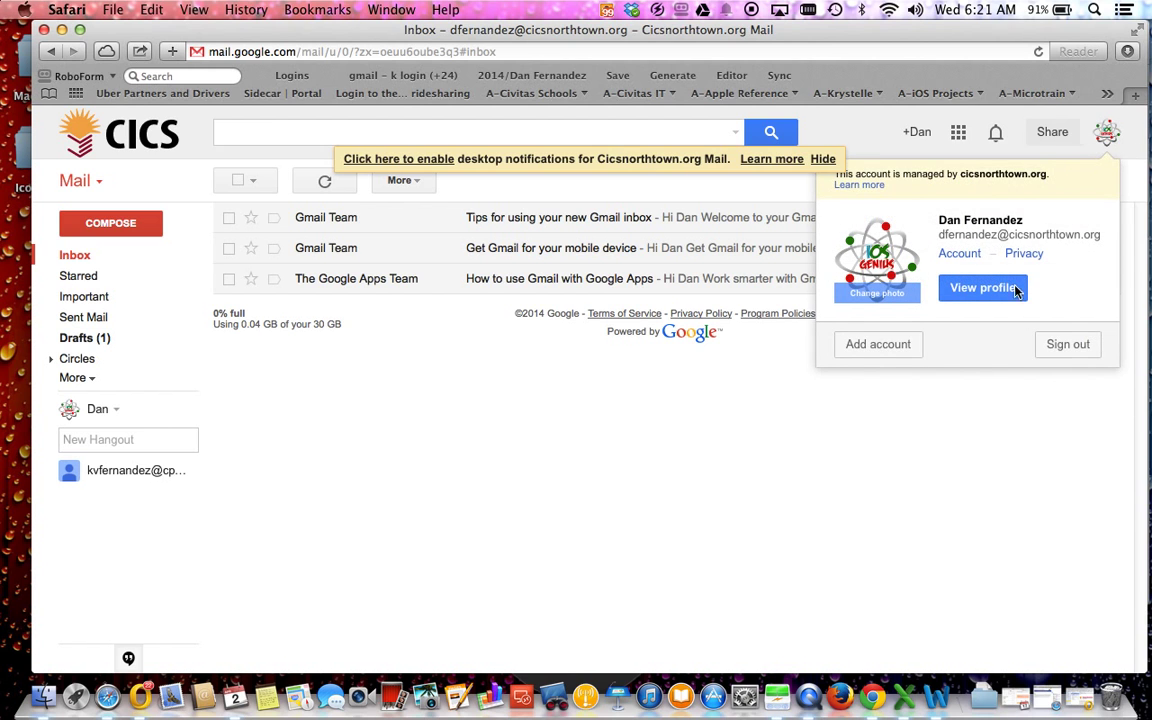
left_click(1068, 346)
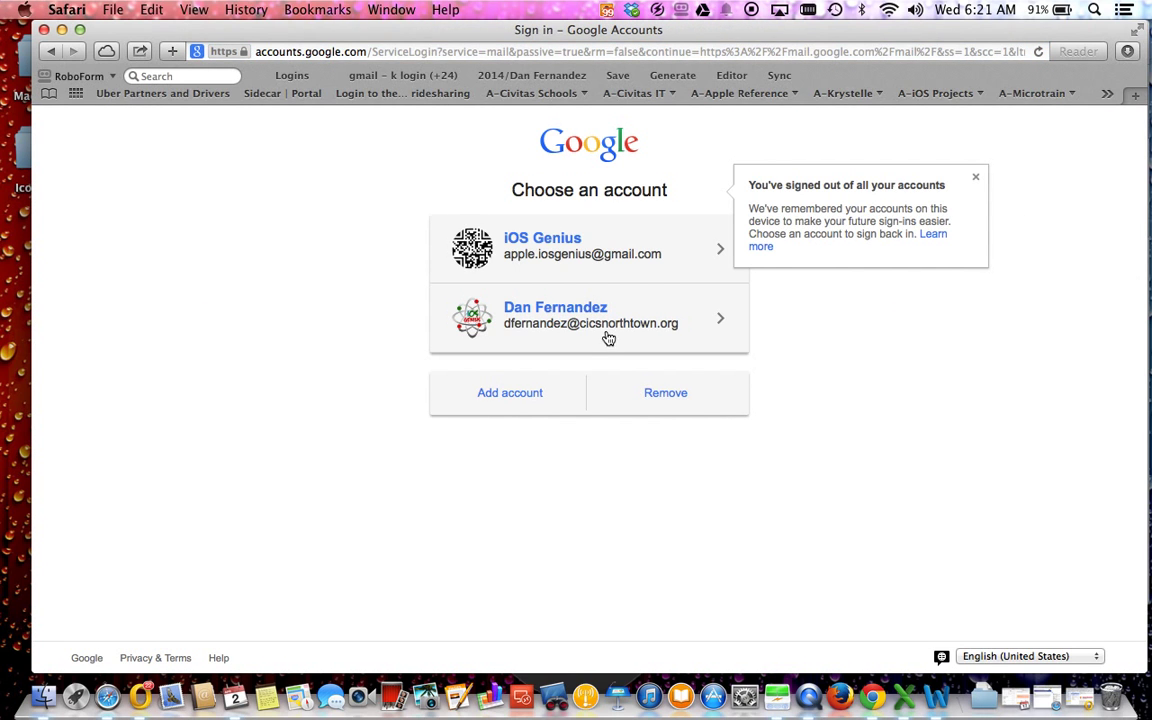
Step: Sign back into the school account with its password, dismissing the save-password prompts
left_click(590, 316)
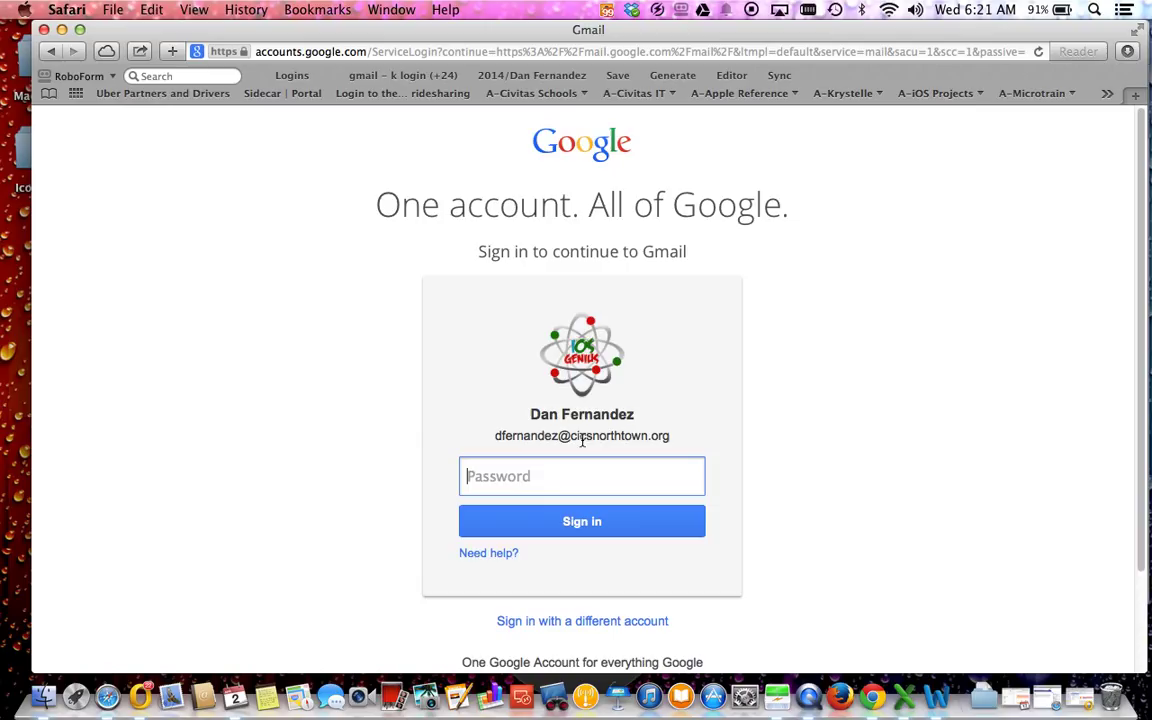
type("p")
key("Return")
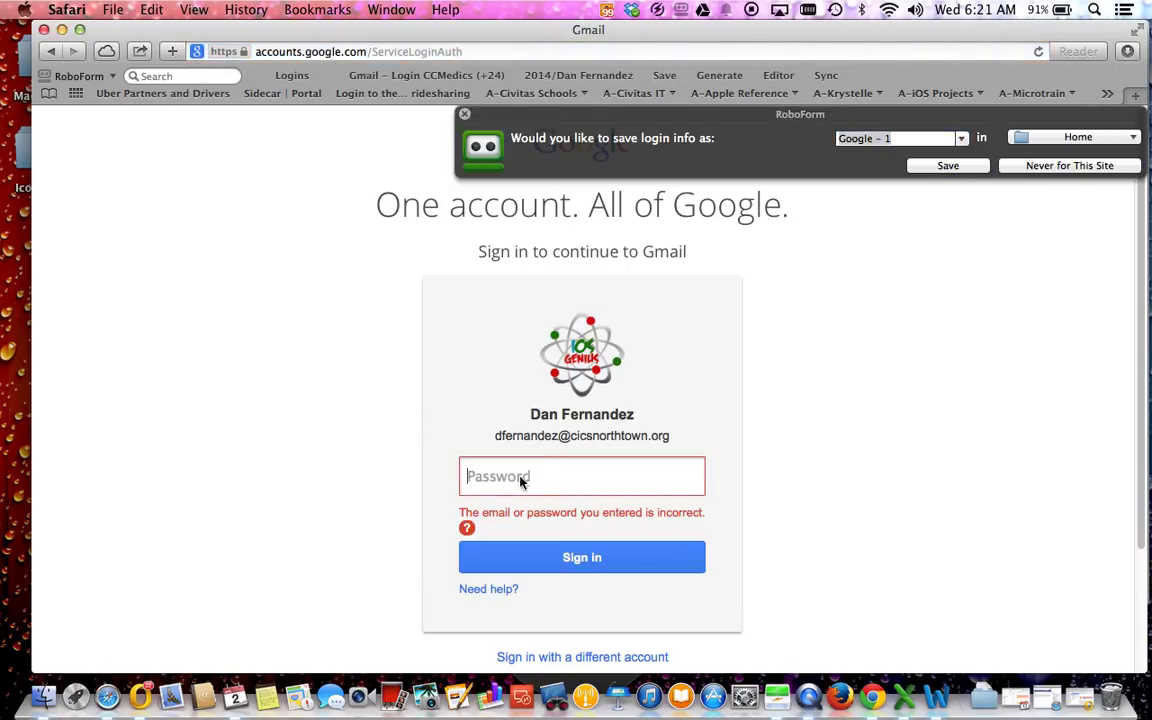
type("p")
left_click(466, 116)
left_click(545, 543)
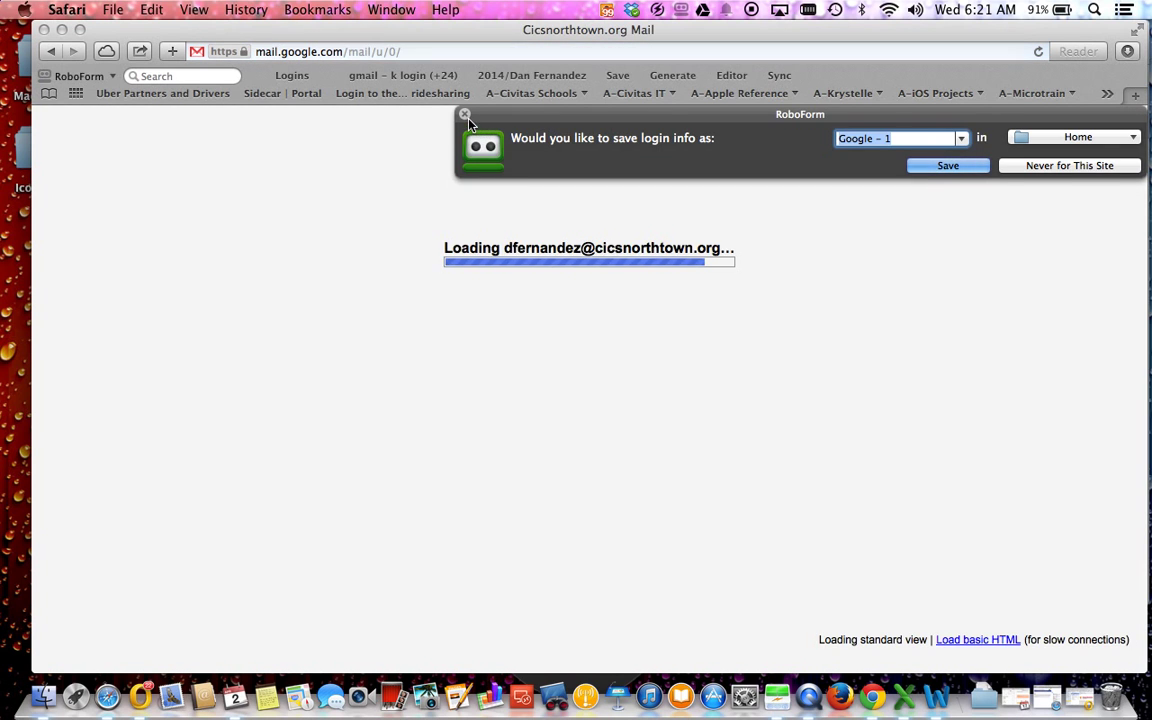
left_click(465, 116)
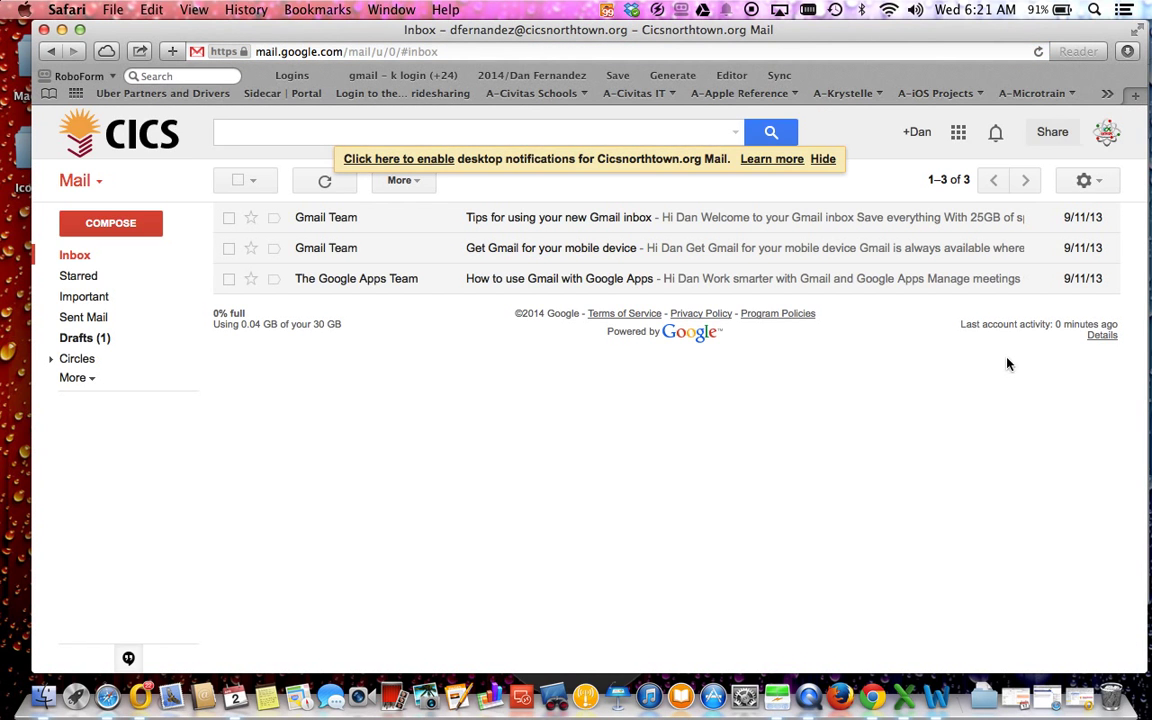
Step: Compose a new message containing the CICS VOTE Chicago International letter, ready for a recipient
left_click(110, 224)
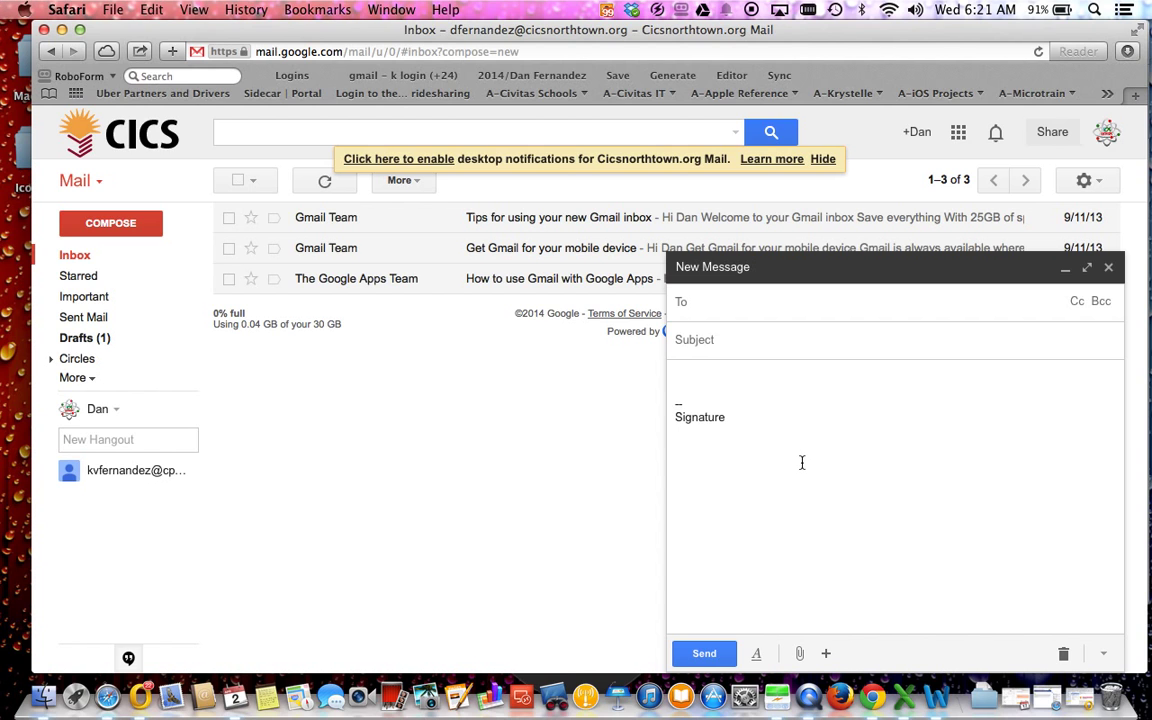
left_click(1105, 655)
mouse_move(1043, 537)
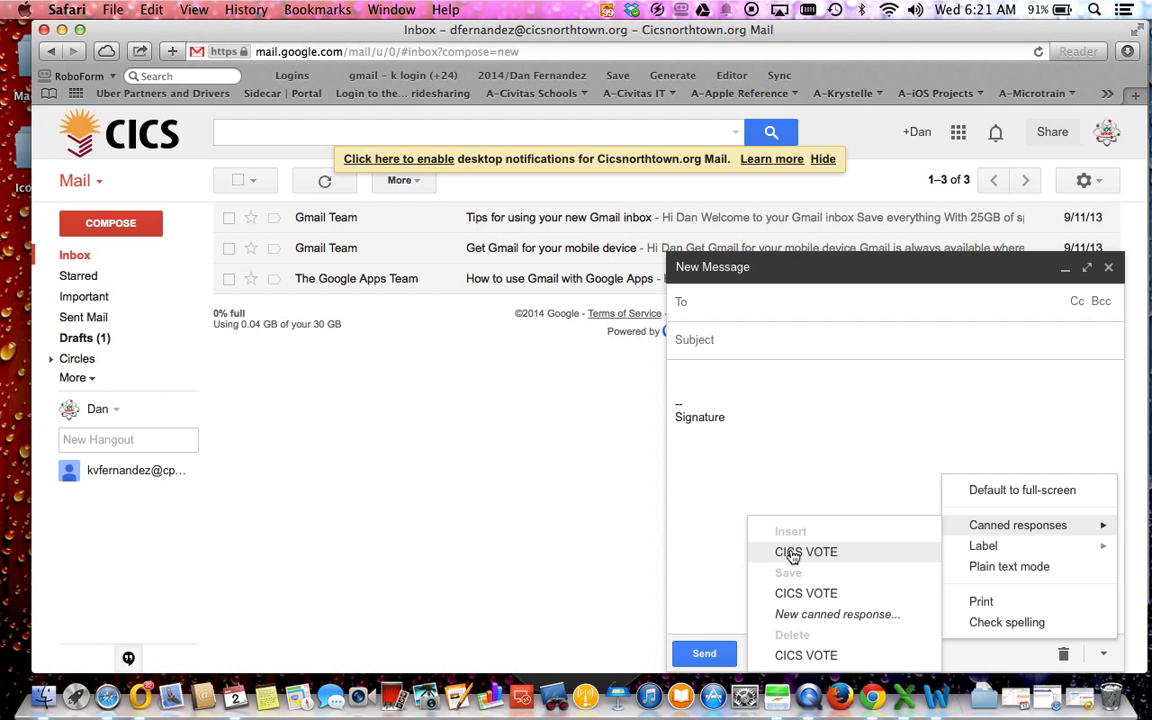
left_click(792, 556)
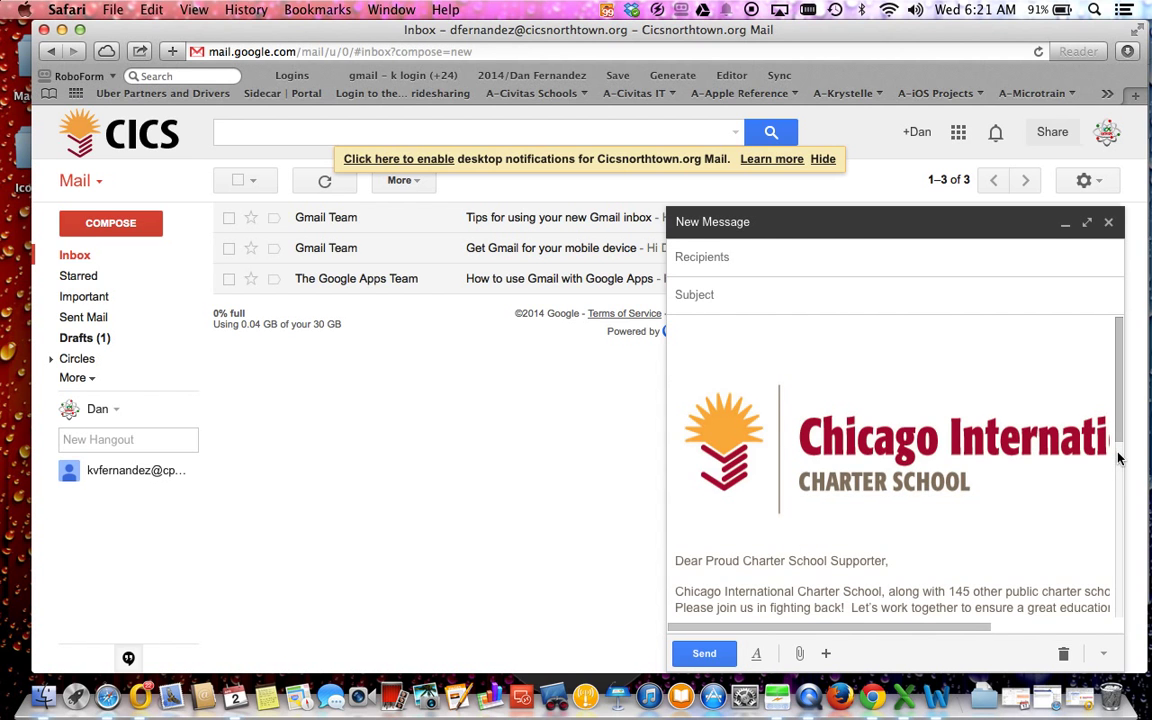
left_click_drag(1119, 418, 1125, 440)
left_click(775, 260)
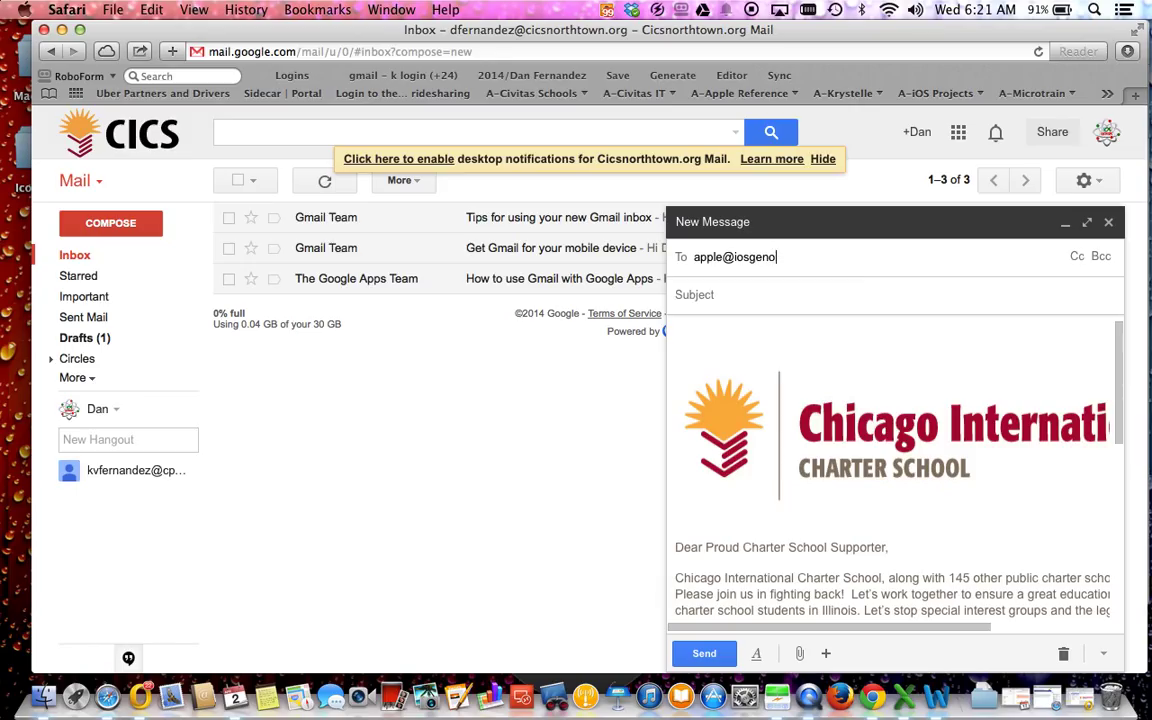
Step: Address the message to the test recipient, subject 'test vote 1', and send it
key("Return")
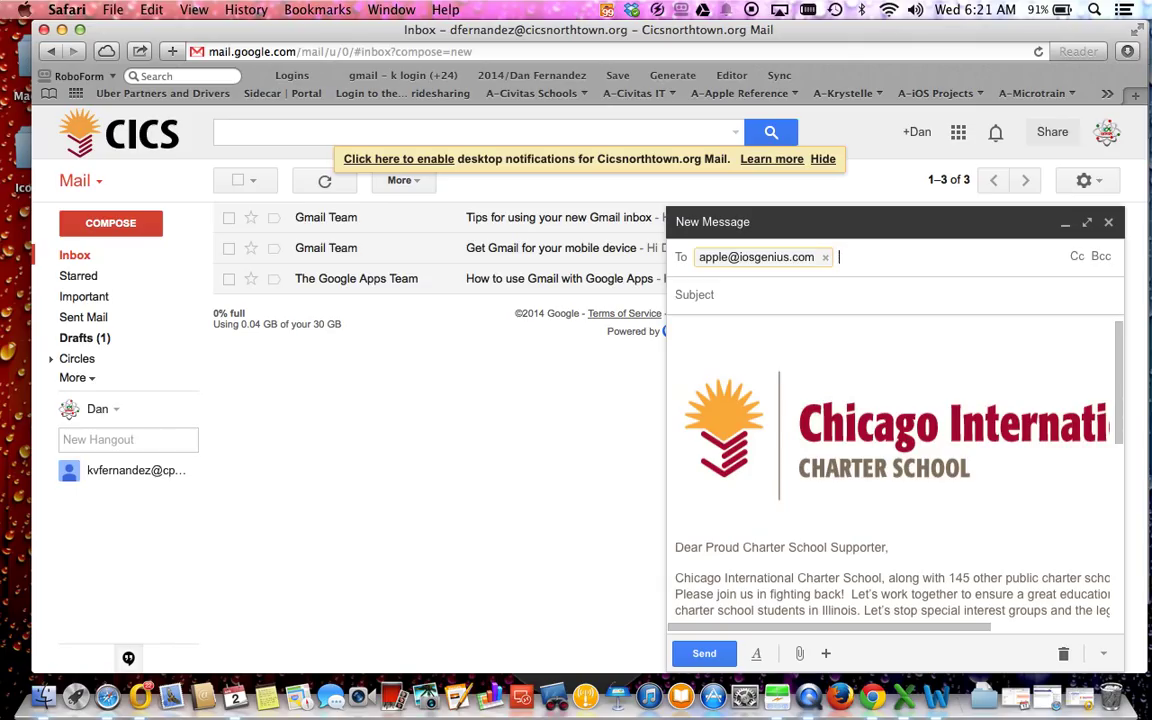
left_click(676, 294)
left_click(702, 256)
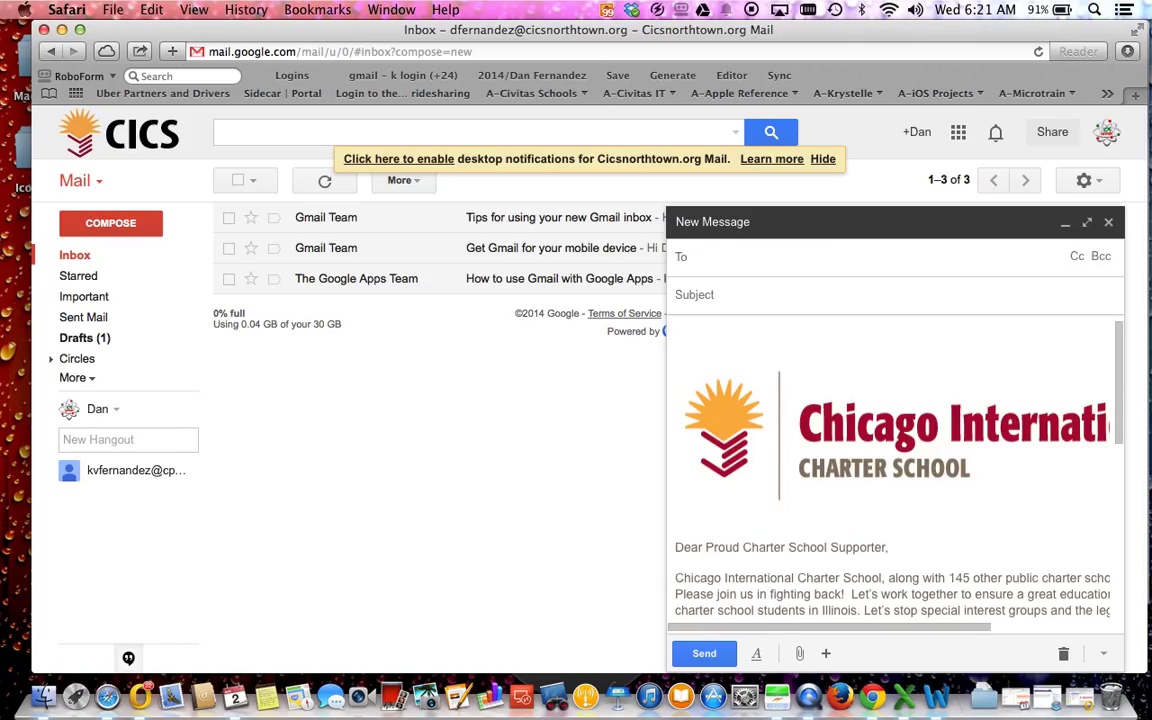
key("Tab")
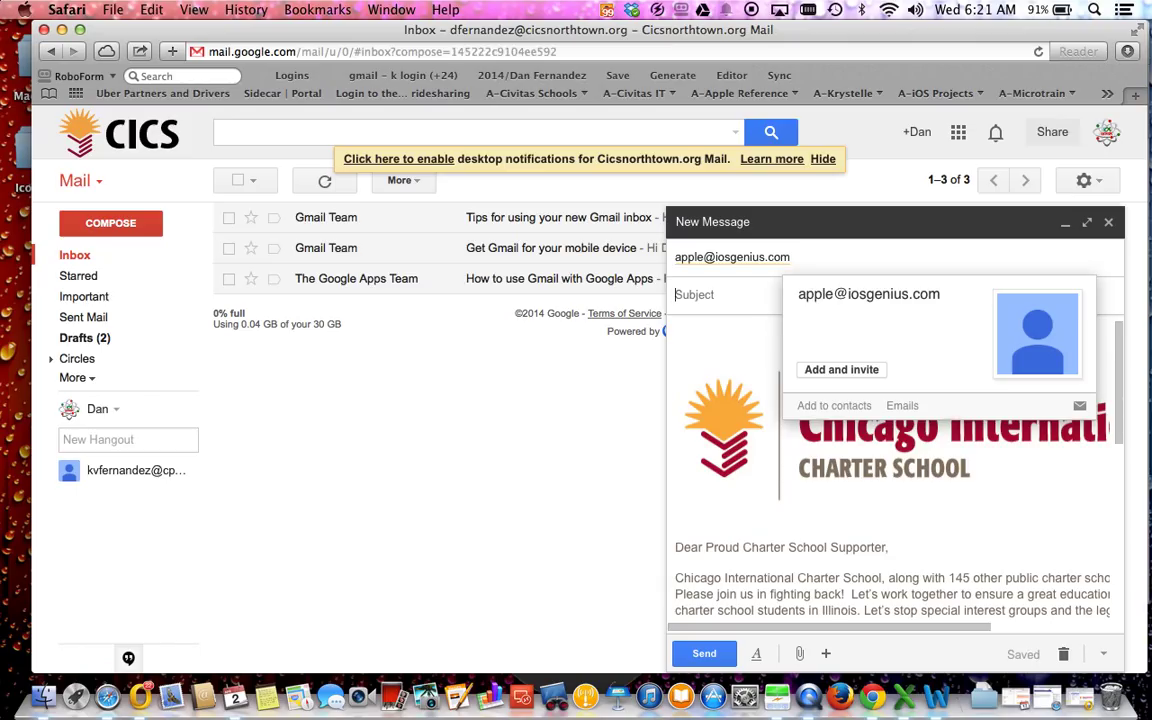
type("test vote 1")
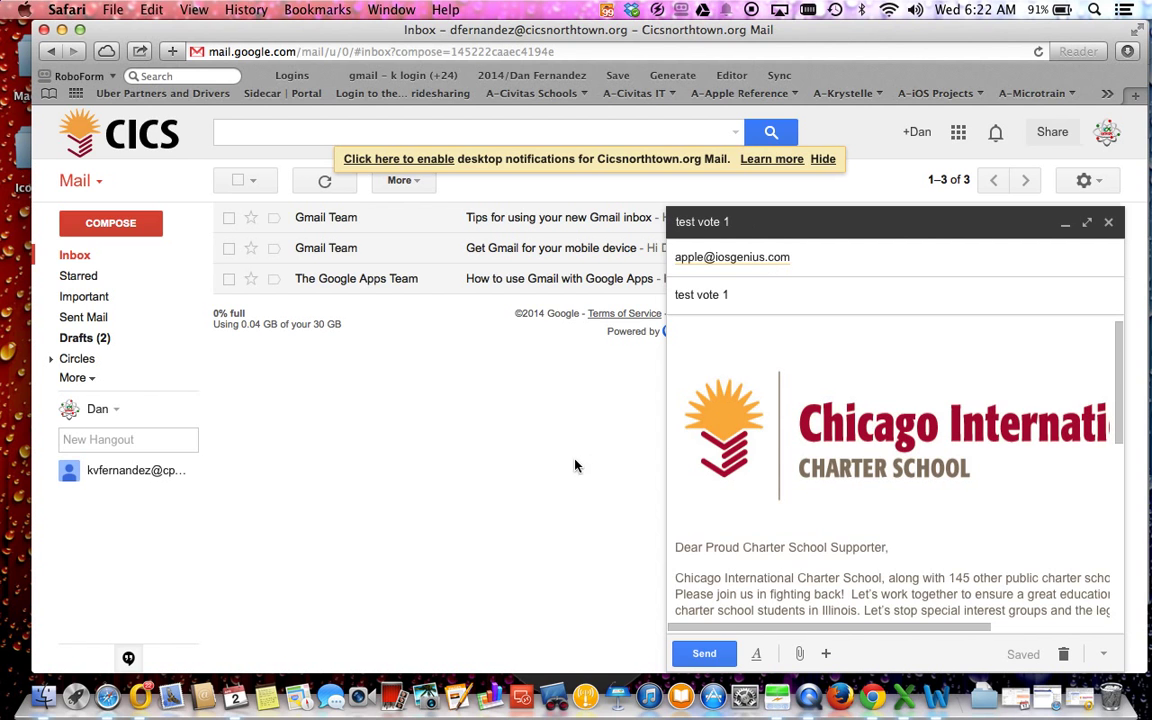
scroll(842, 497, "down", 10)
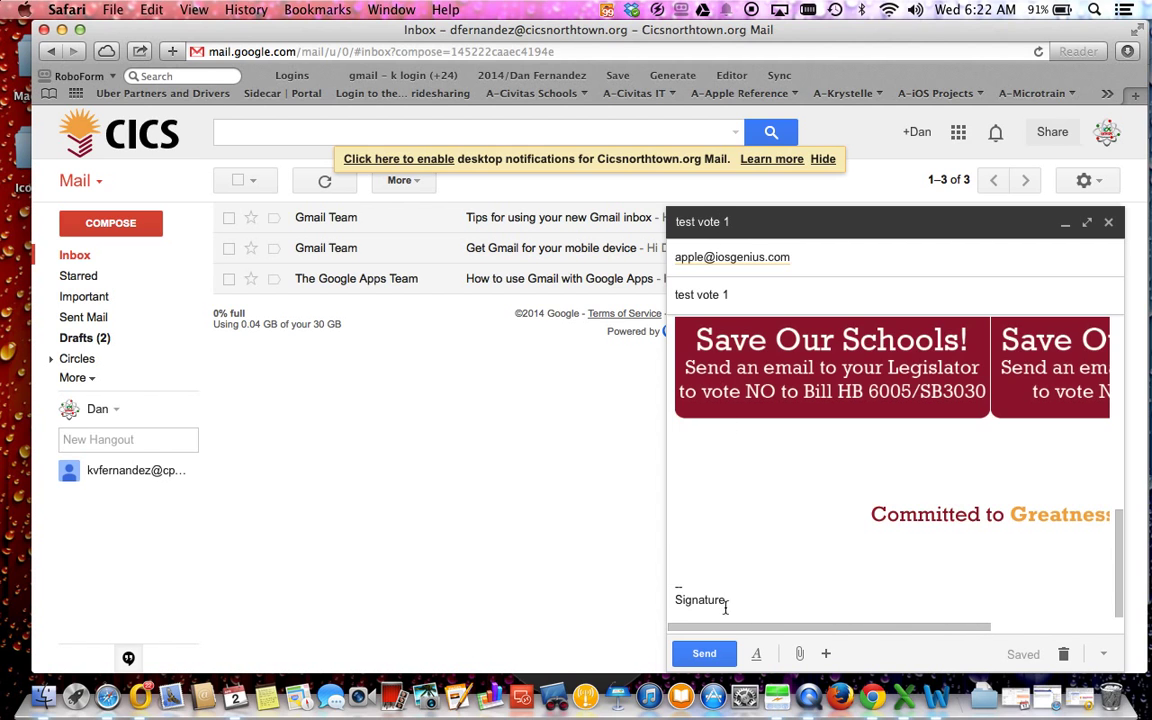
left_click(705, 655)
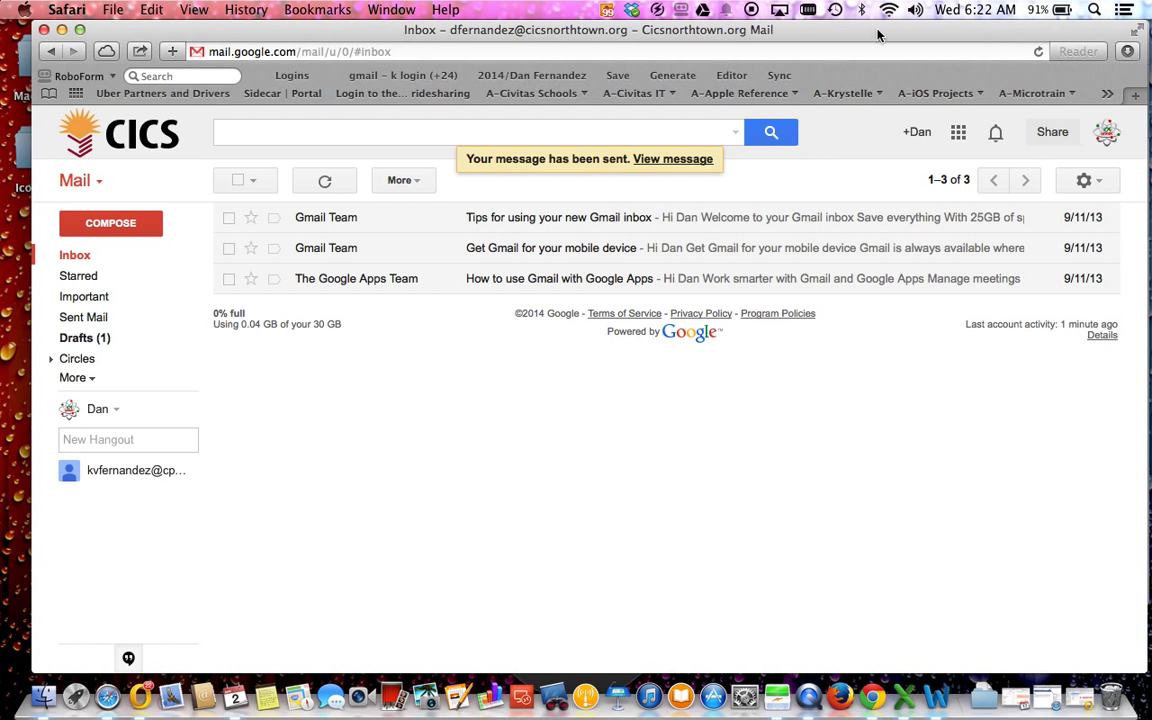
left_click(607, 11)
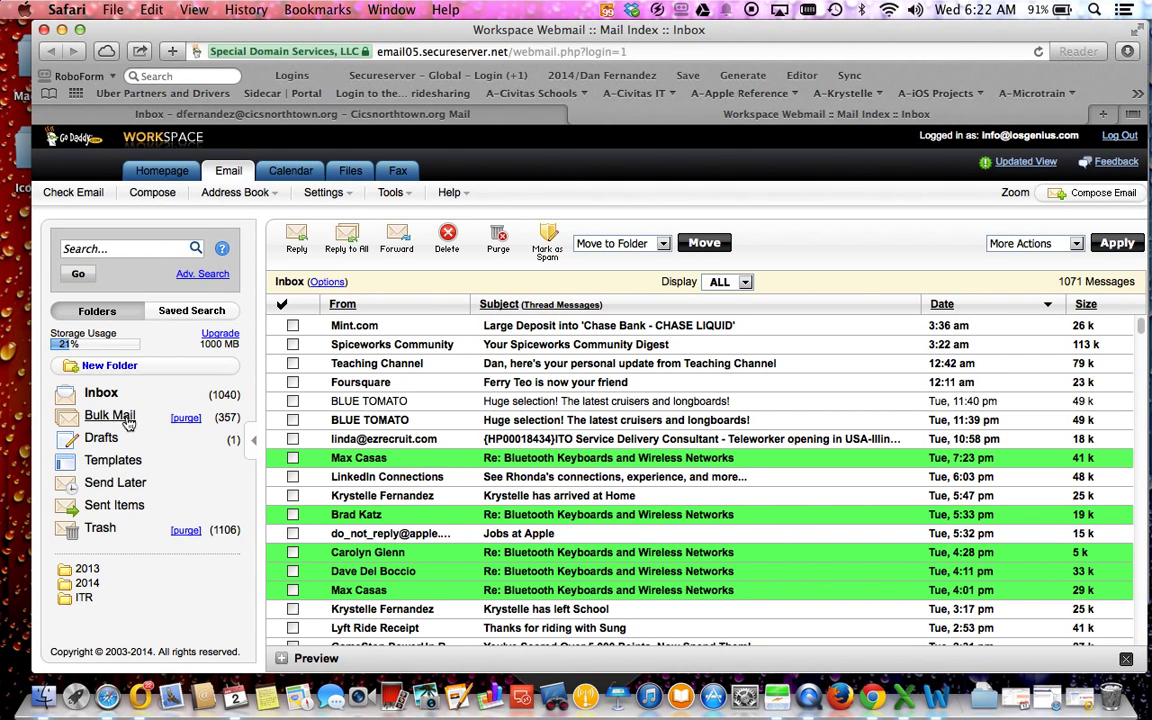
Step: Reload the Webmail inbox, open 'test vote 1', and scroll through the charter school letter
left_click(96, 391)
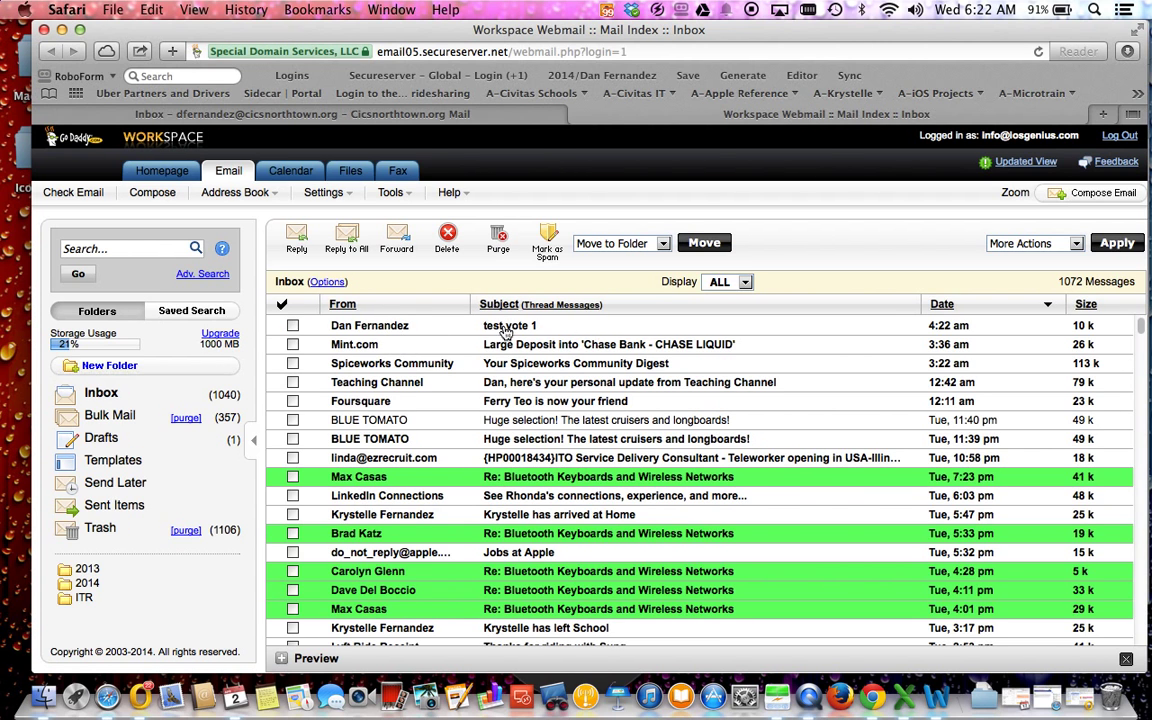
left_click(371, 326)
left_click(371, 326)
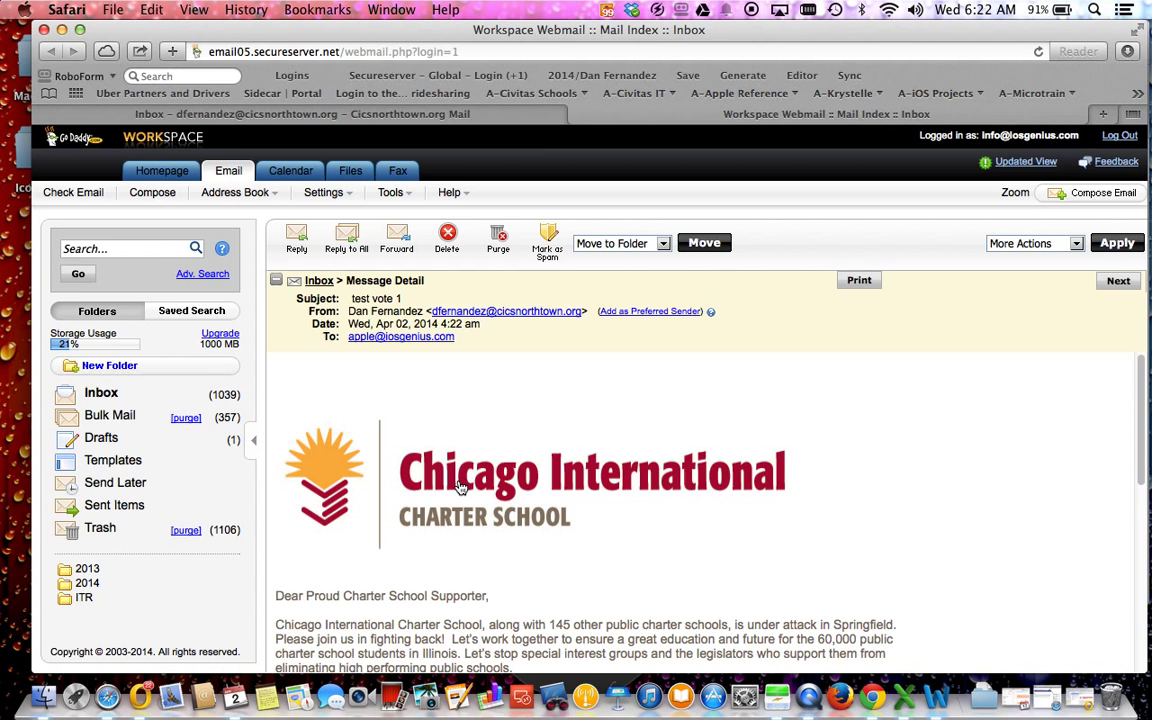
scroll(897, 492, "down", 5)
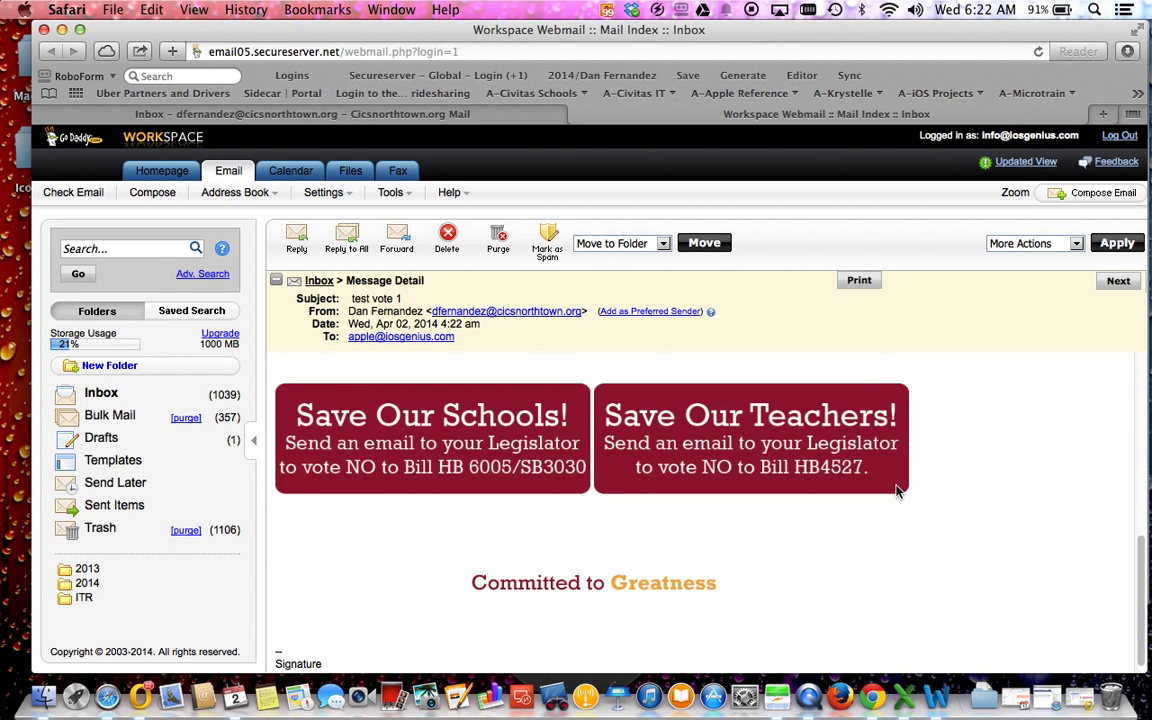
scroll(898, 494, "up", 6)
scroll(897, 492, "down", 5)
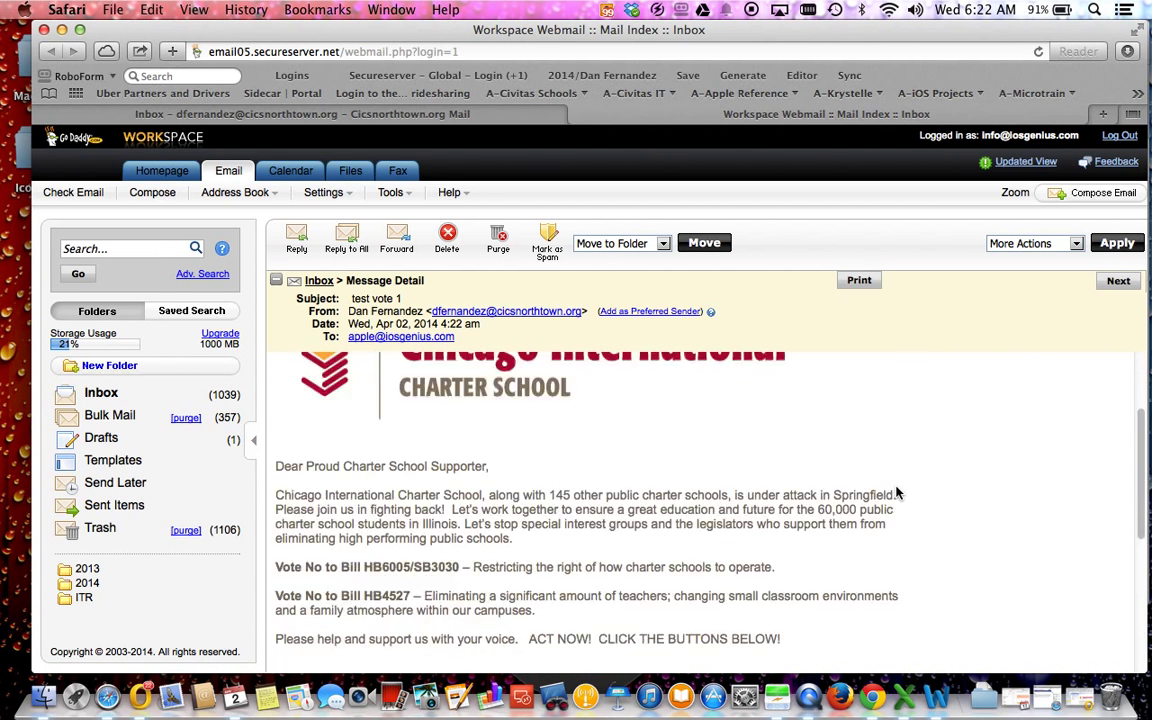
Step: Follow the original Outlook message's logo link to the school site, then close that page
left_click(1085, 703)
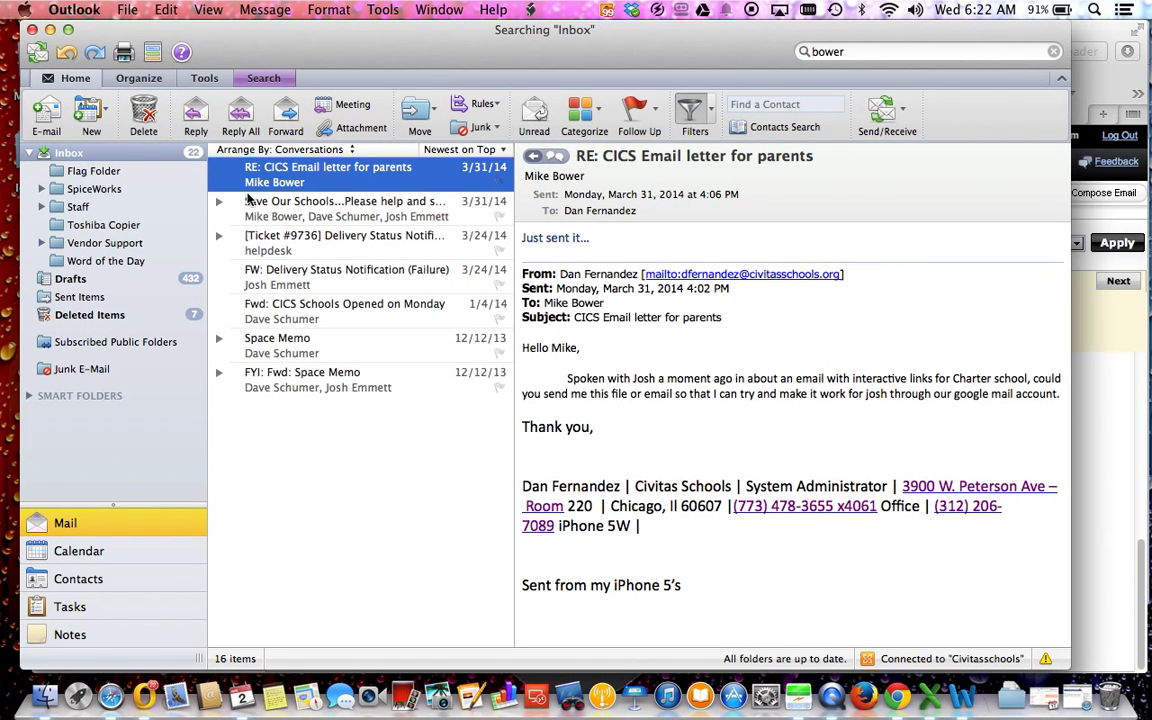
left_click(46, 30)
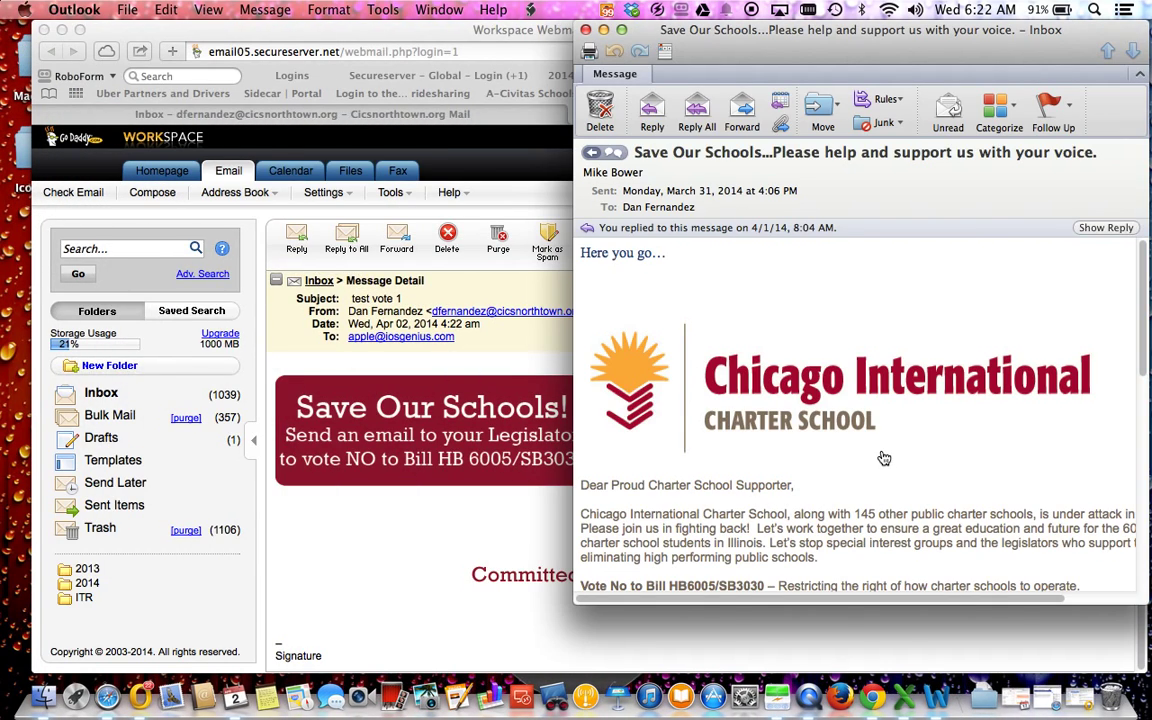
left_click(970, 458)
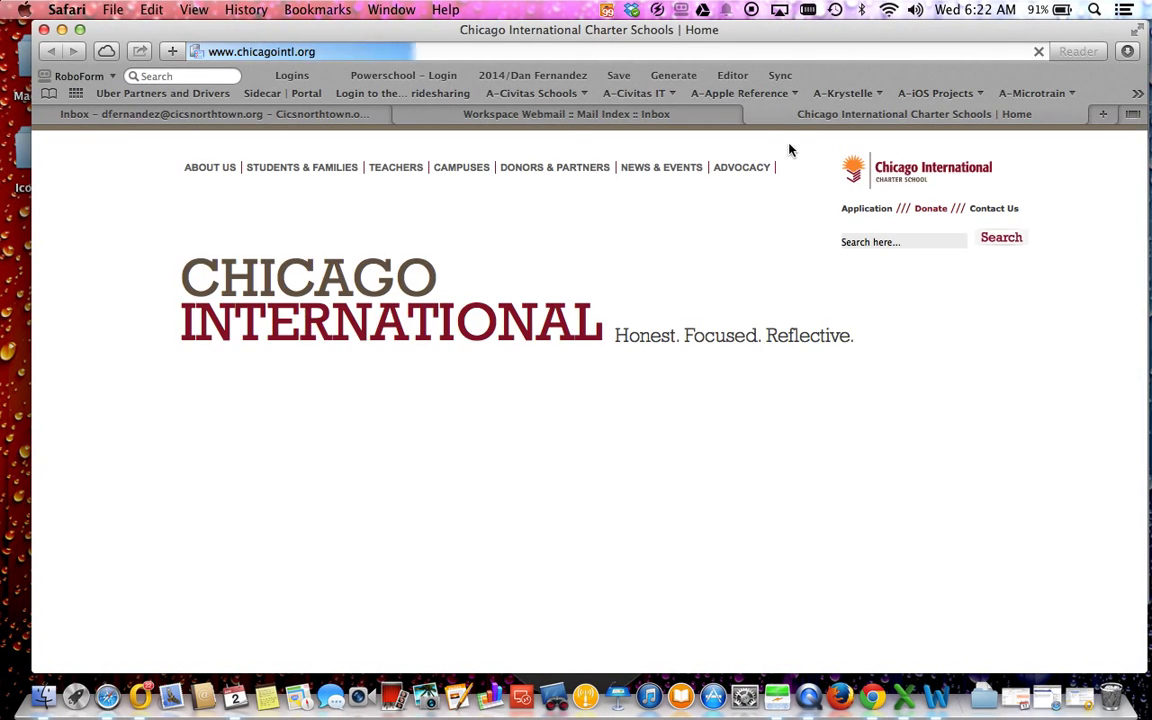
key("super+w")
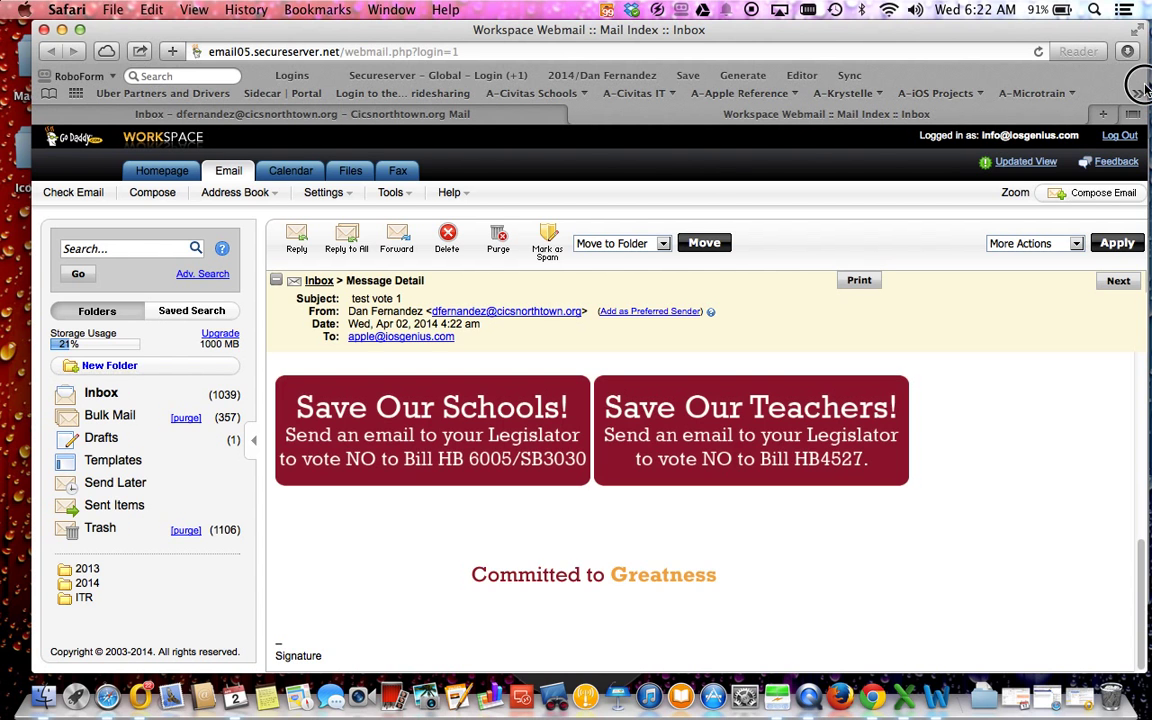
Step: Place the Outlook original beside the webmail test message and compare them
left_click_drag(1147, 88, 740, 88)
left_click(893, 50)
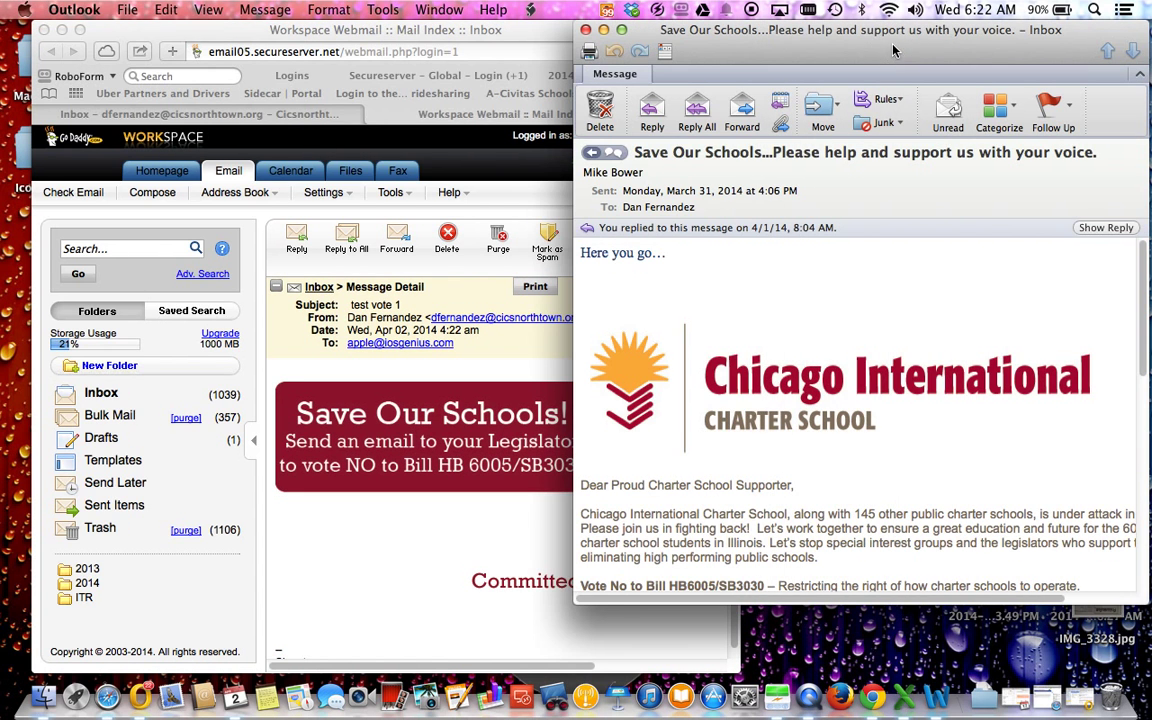
scroll(856, 368, "down", 5)
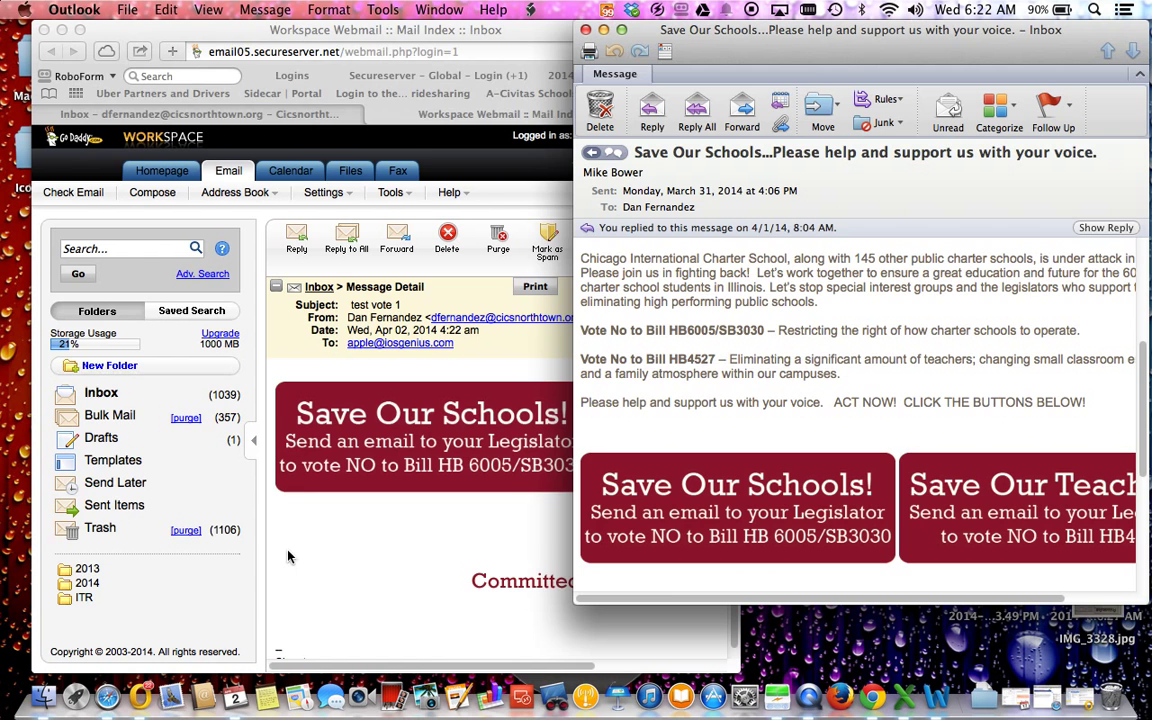
left_click(288, 557)
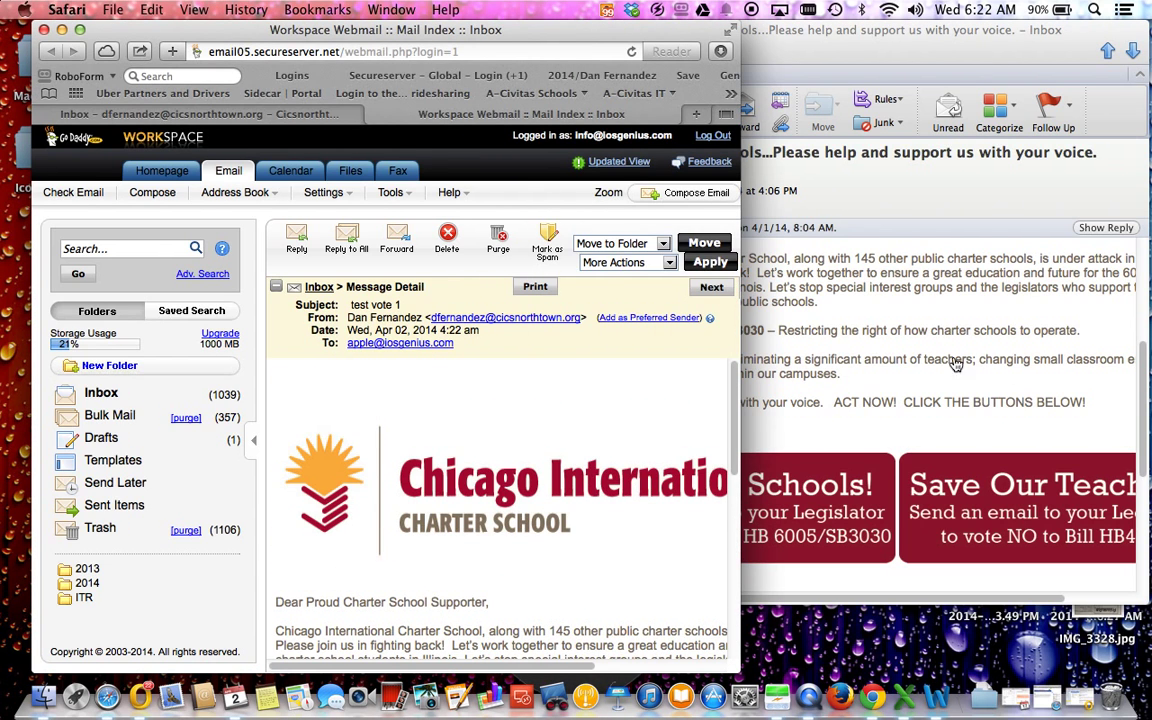
left_click(956, 365)
scroll(900, 360, "up", 5)
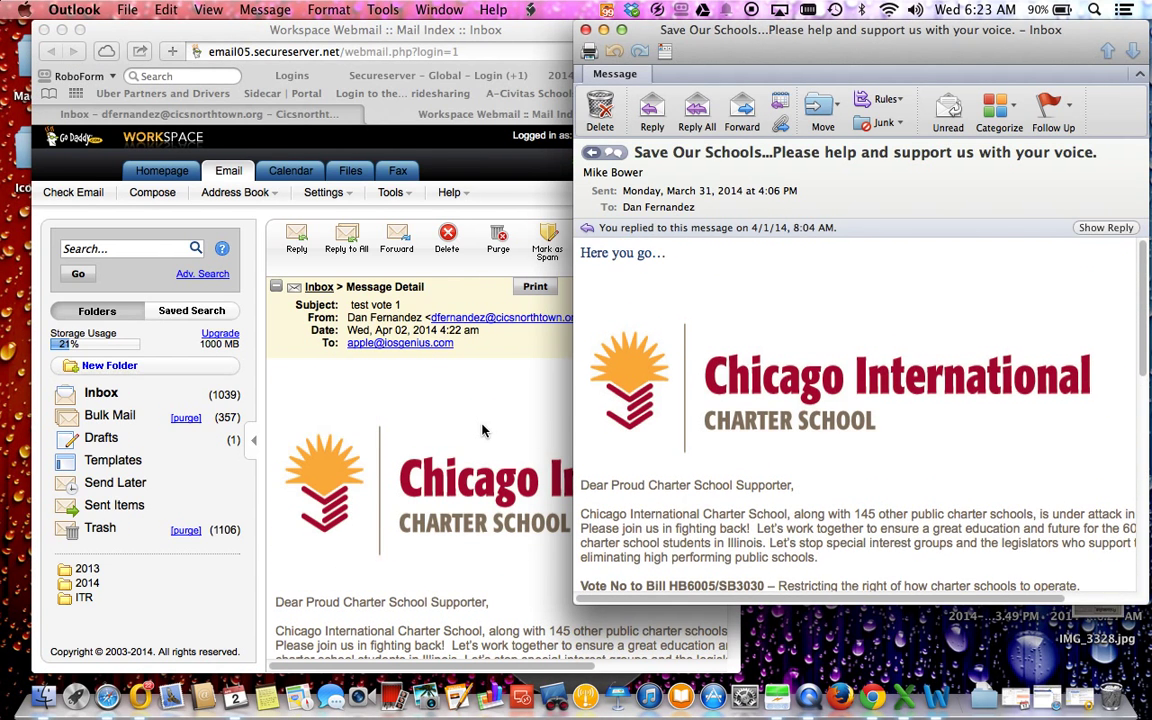
left_click(414, 383)
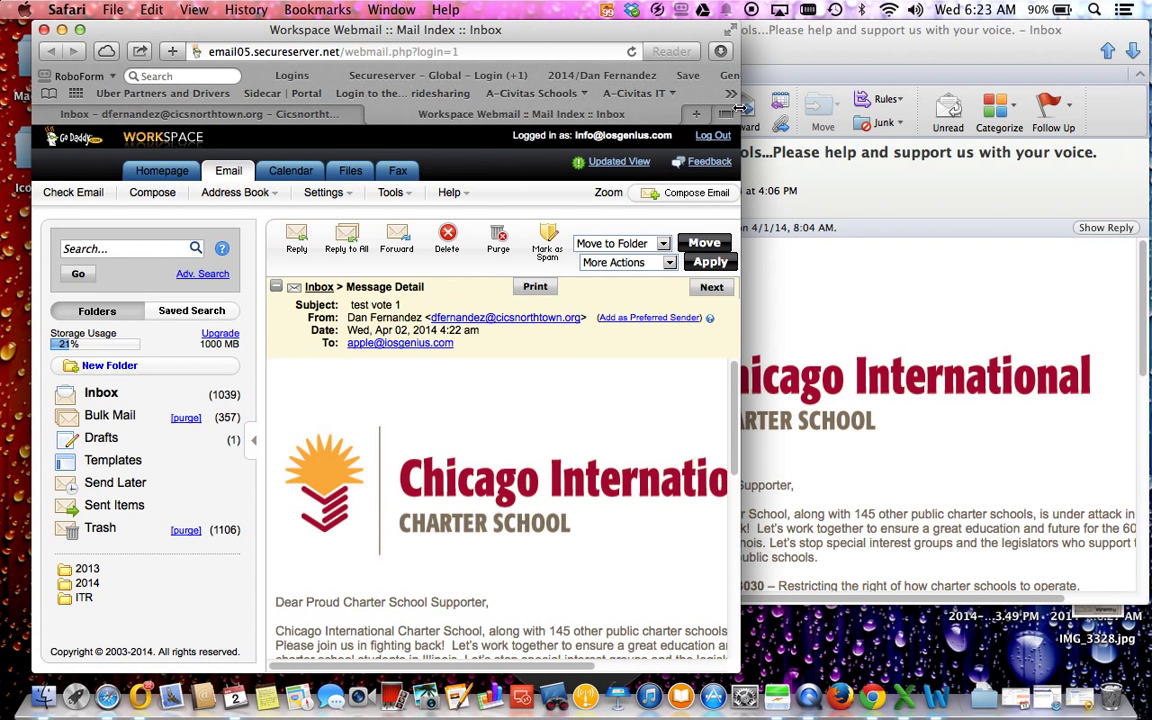
Step: Widen the browser back to full width and scroll through the received test letter
left_click_drag(740, 106, 1147, 104)
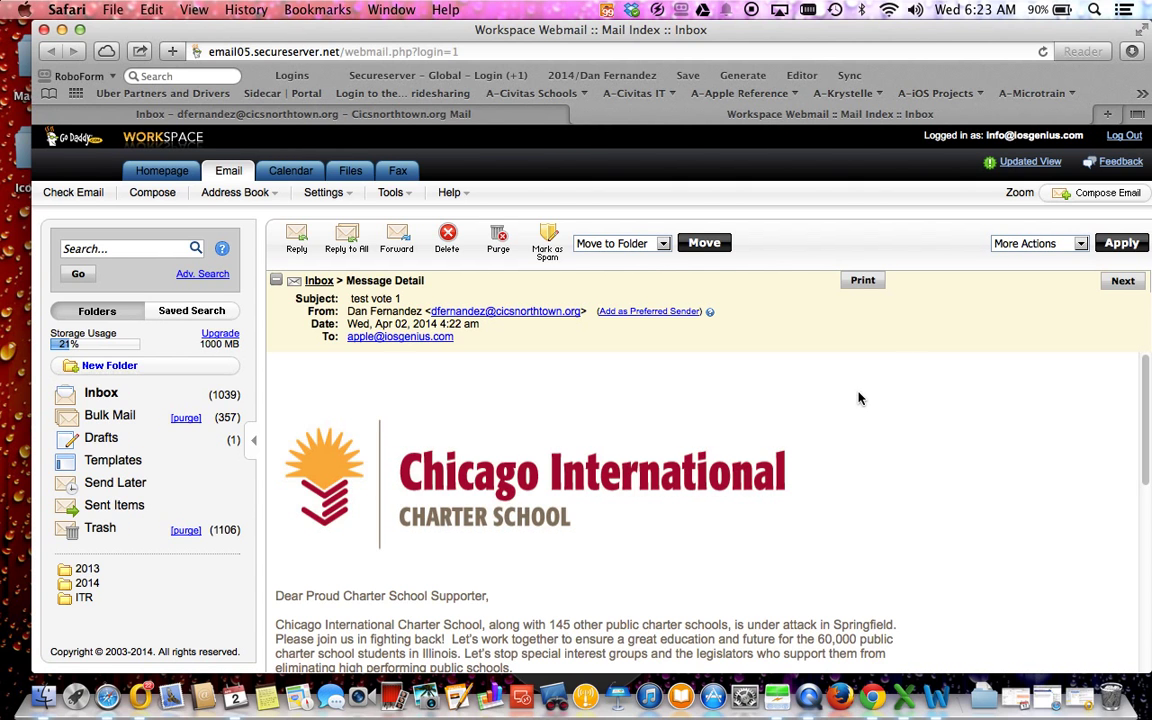
scroll(866, 505, "down", 5)
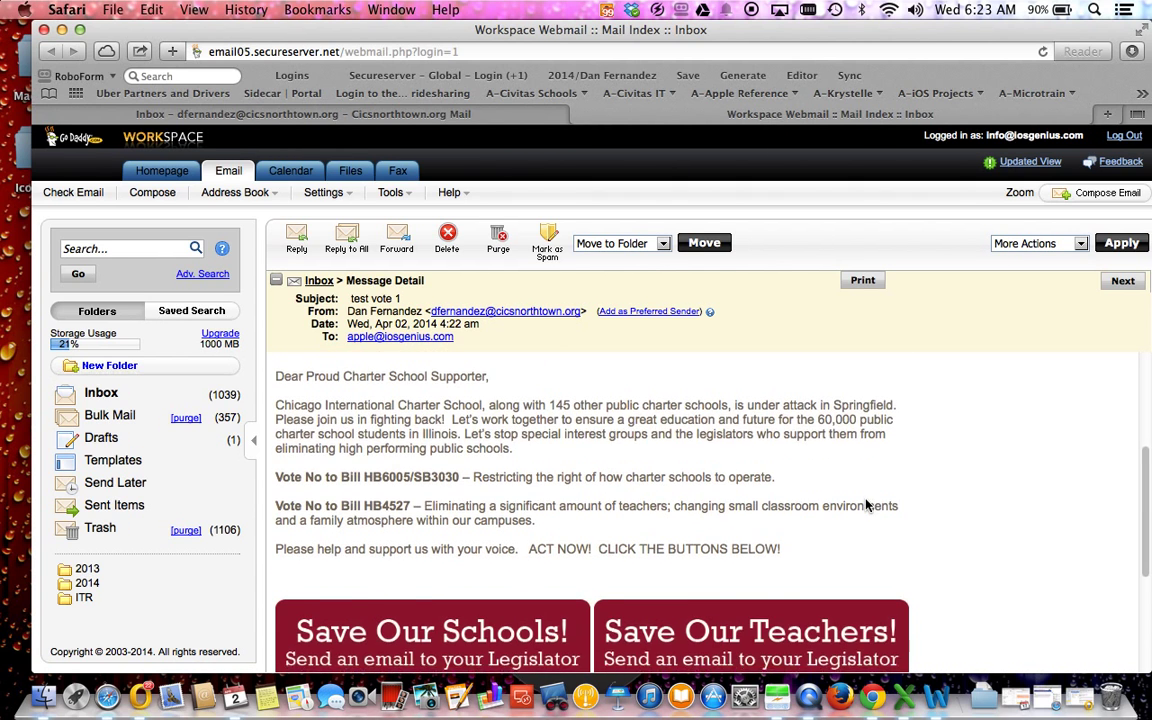
scroll(866, 505, "down", 3)
scroll(866, 505, "up", 3)
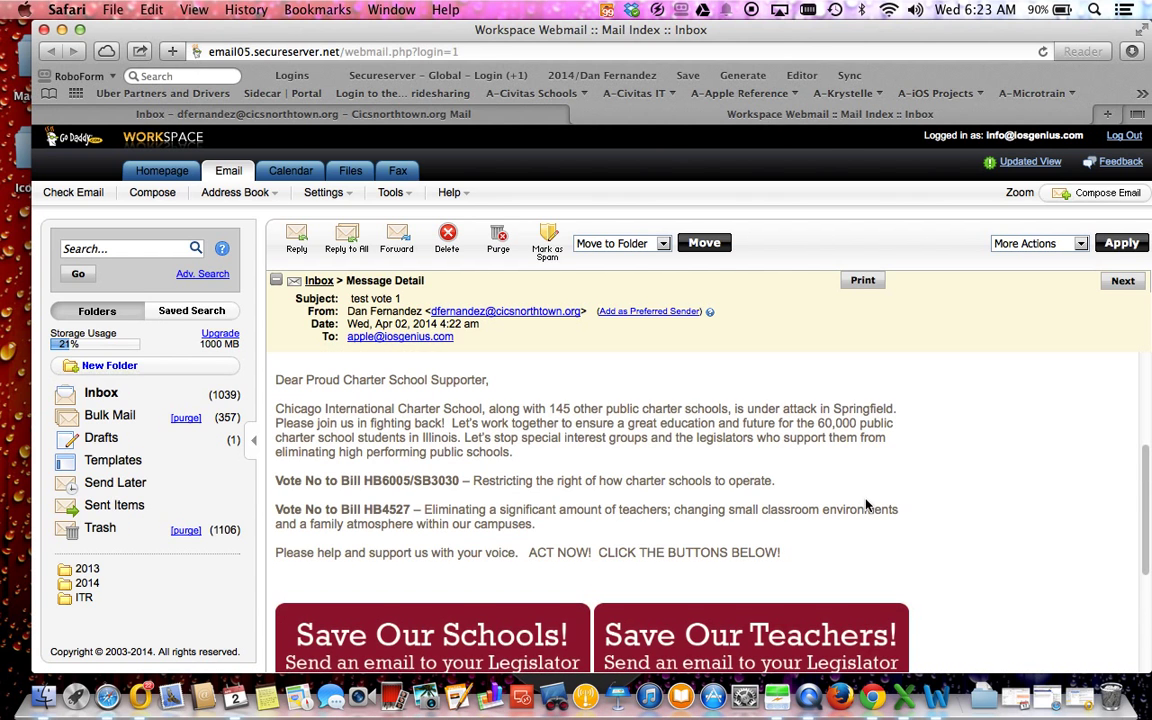
scroll(866, 505, "down", 5)
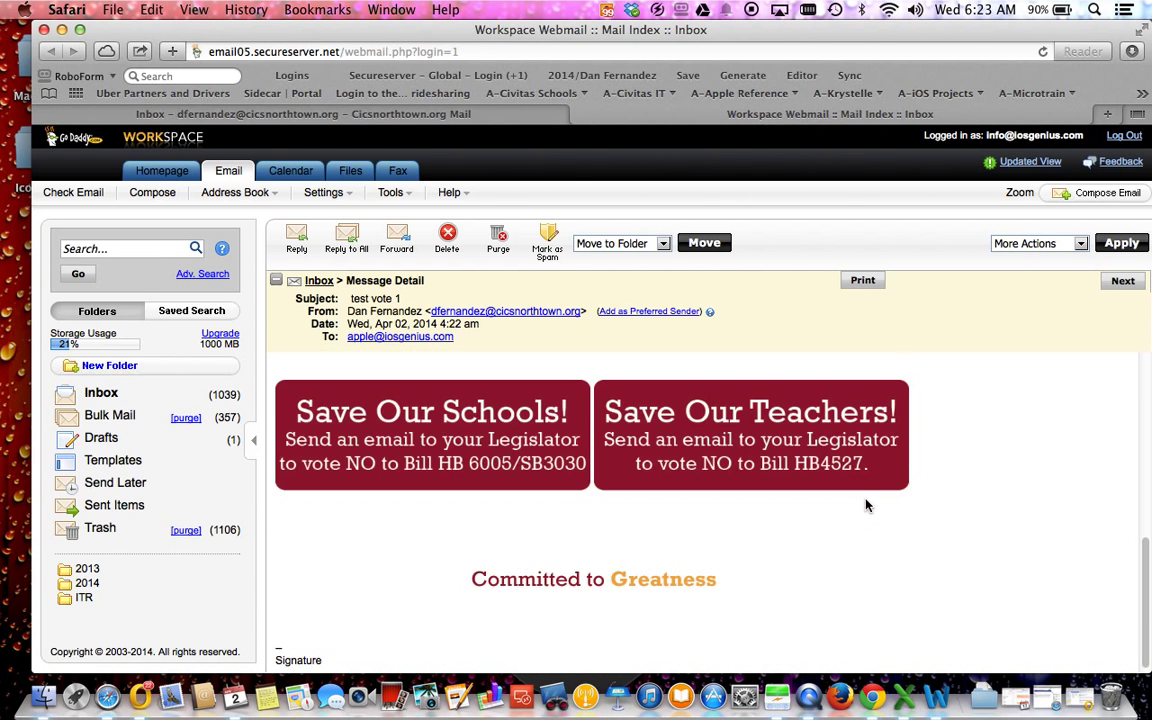
scroll(435, 477, "up", 10)
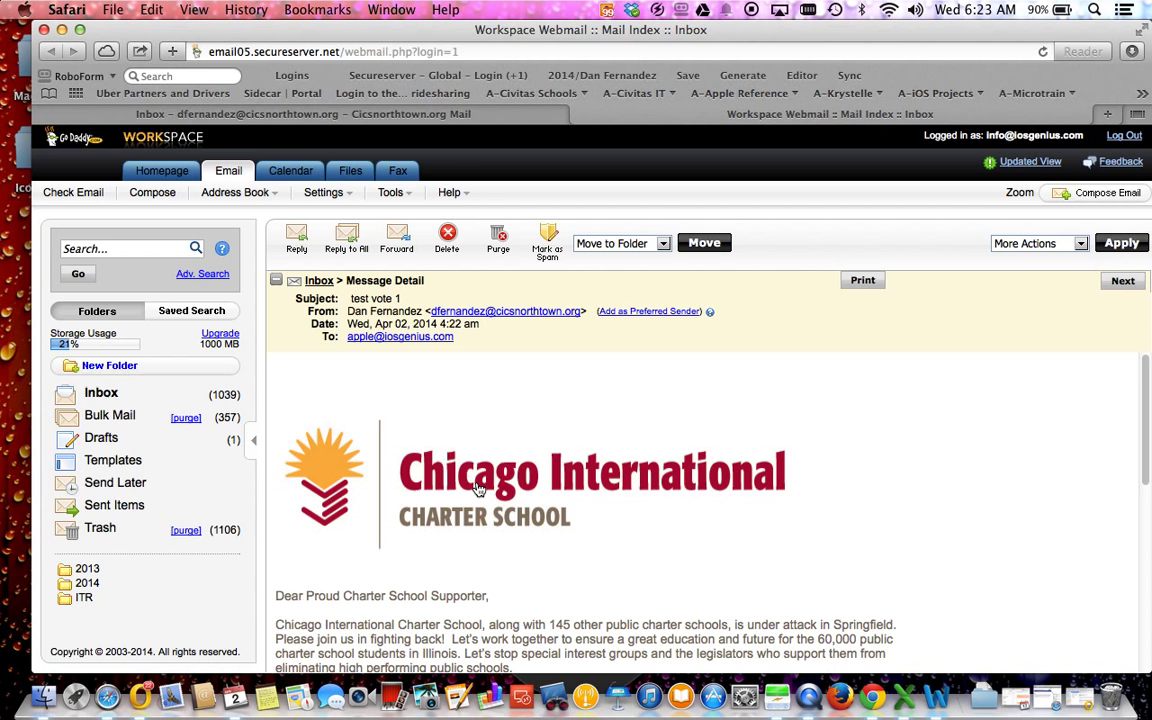
Step: Visit the school home page and Save Our Schools form from the test email, closing each
left_click(478, 490)
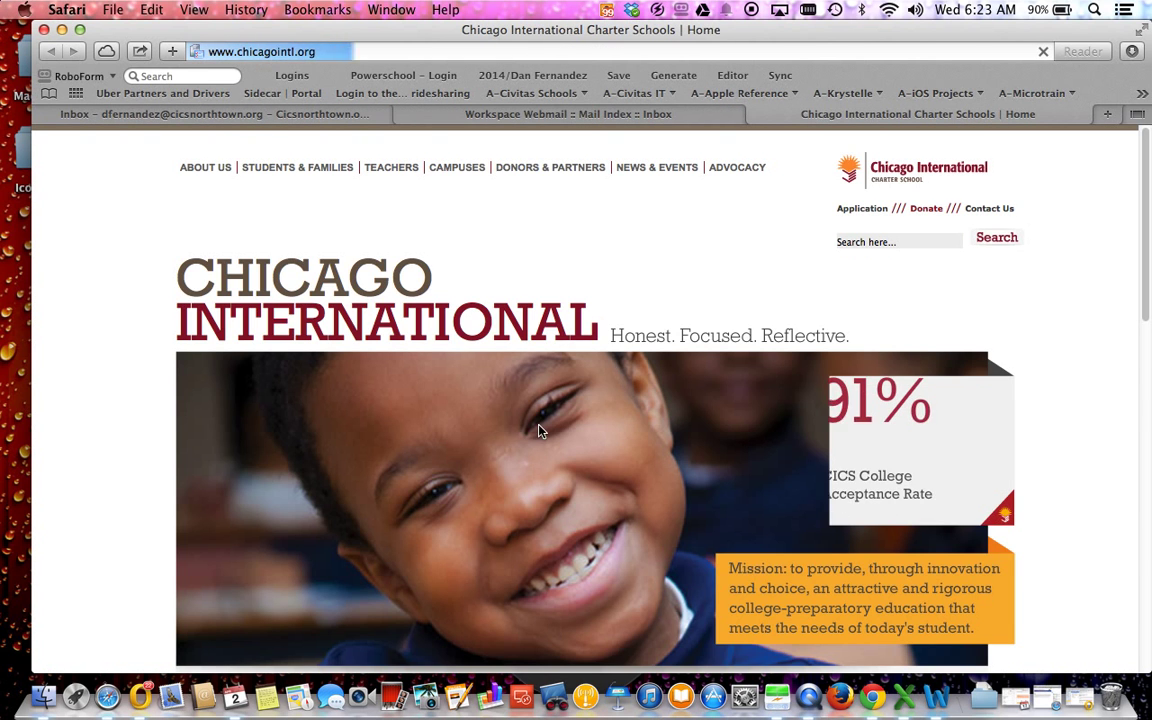
left_click(756, 115)
scroll(440, 470, "down", 5)
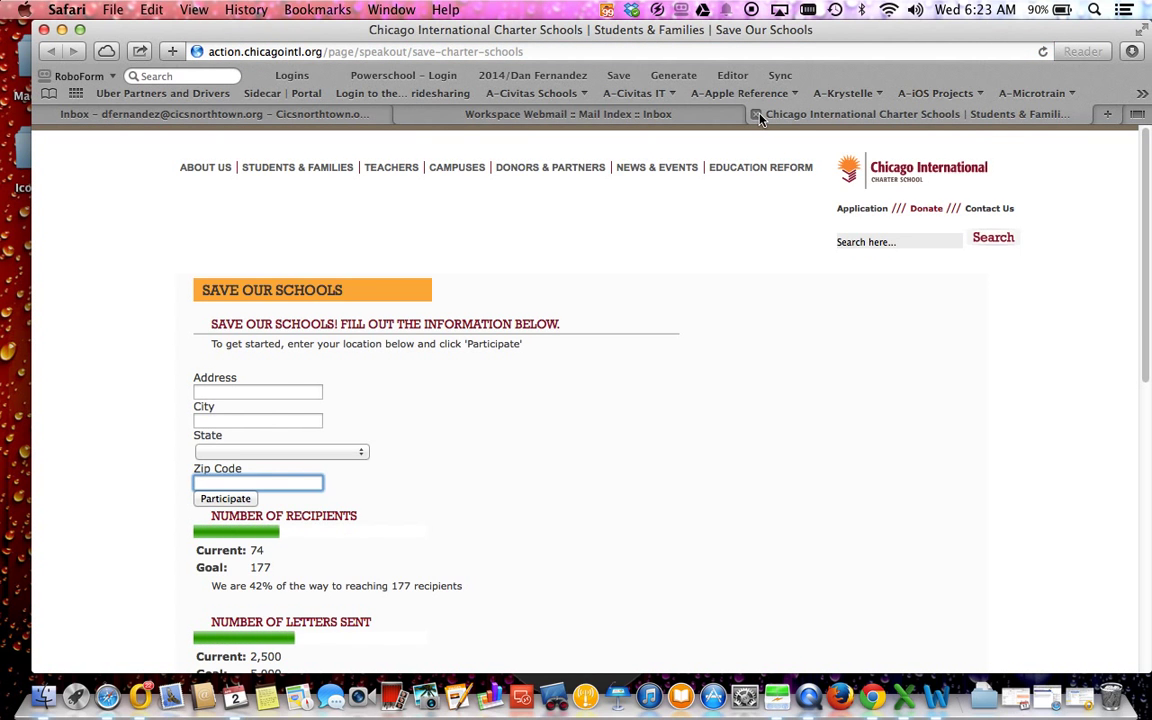
left_click(757, 115)
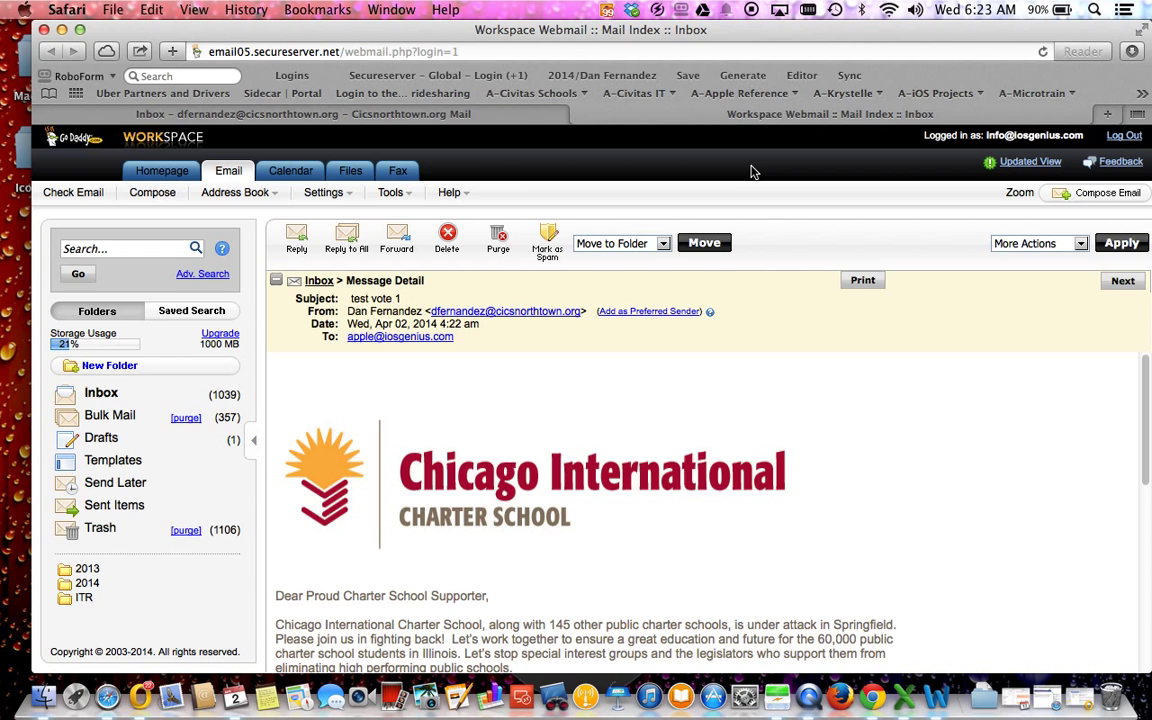
Step: Close the Webmail tab, the Gmail browser window, and the Outlook message window
left_click(578, 115)
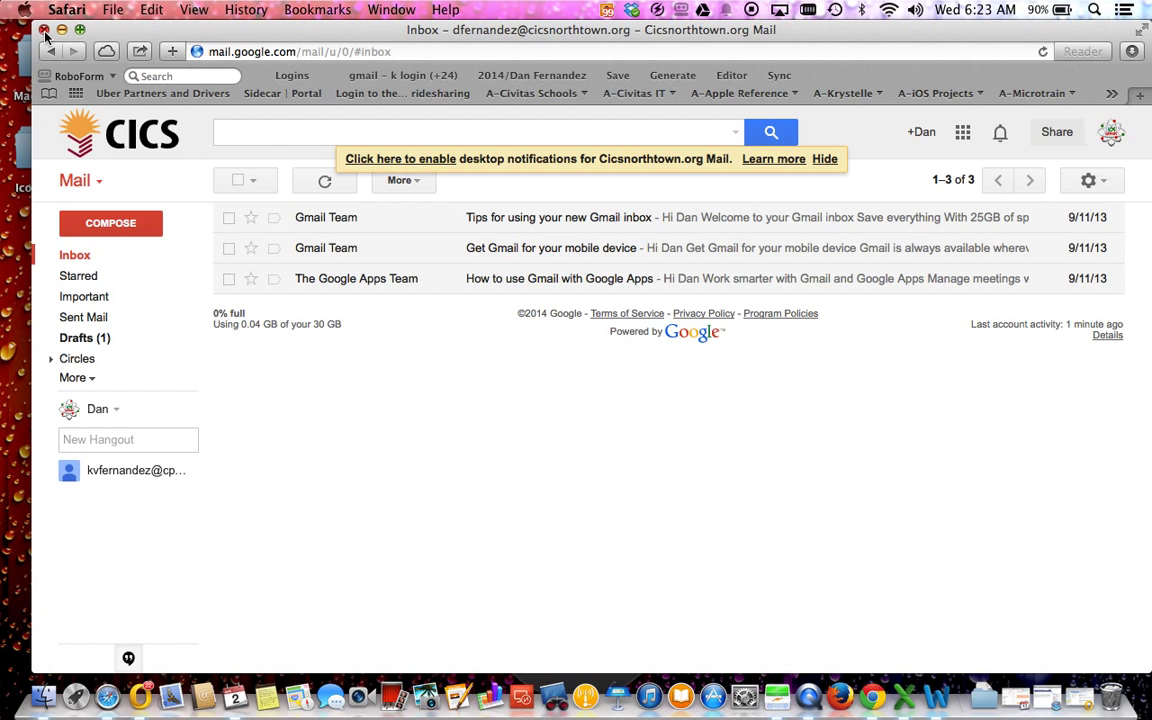
left_click(44, 32)
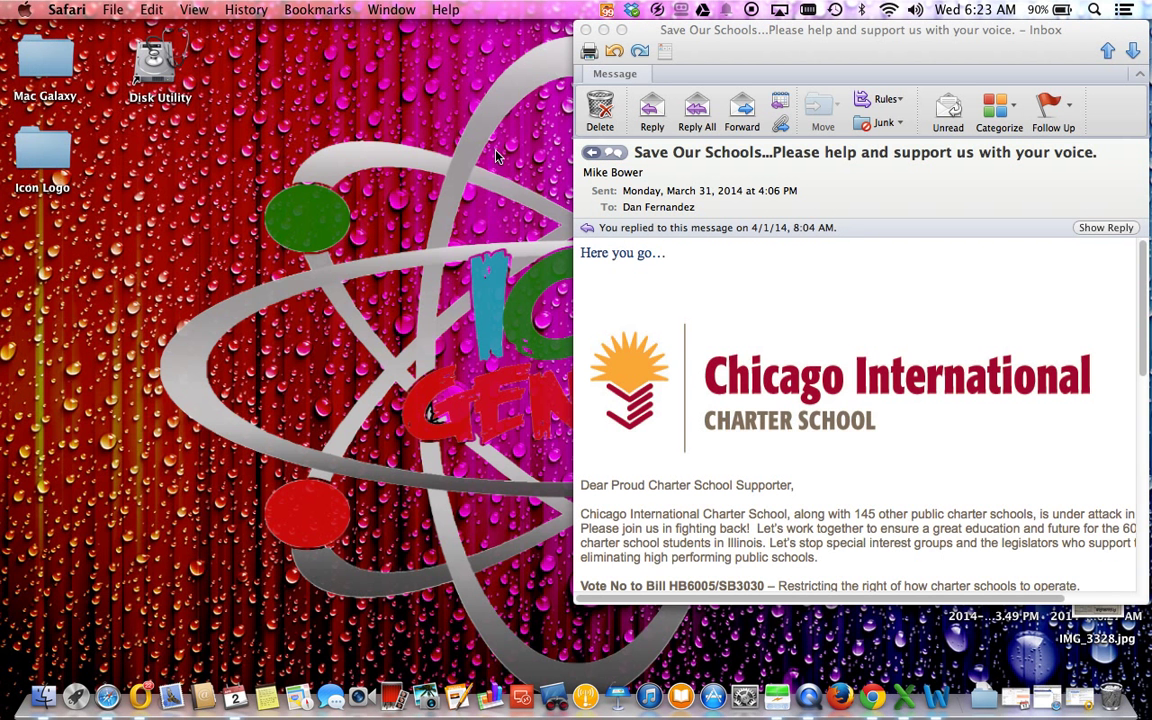
left_click(652, 46)
key("cmd+q")
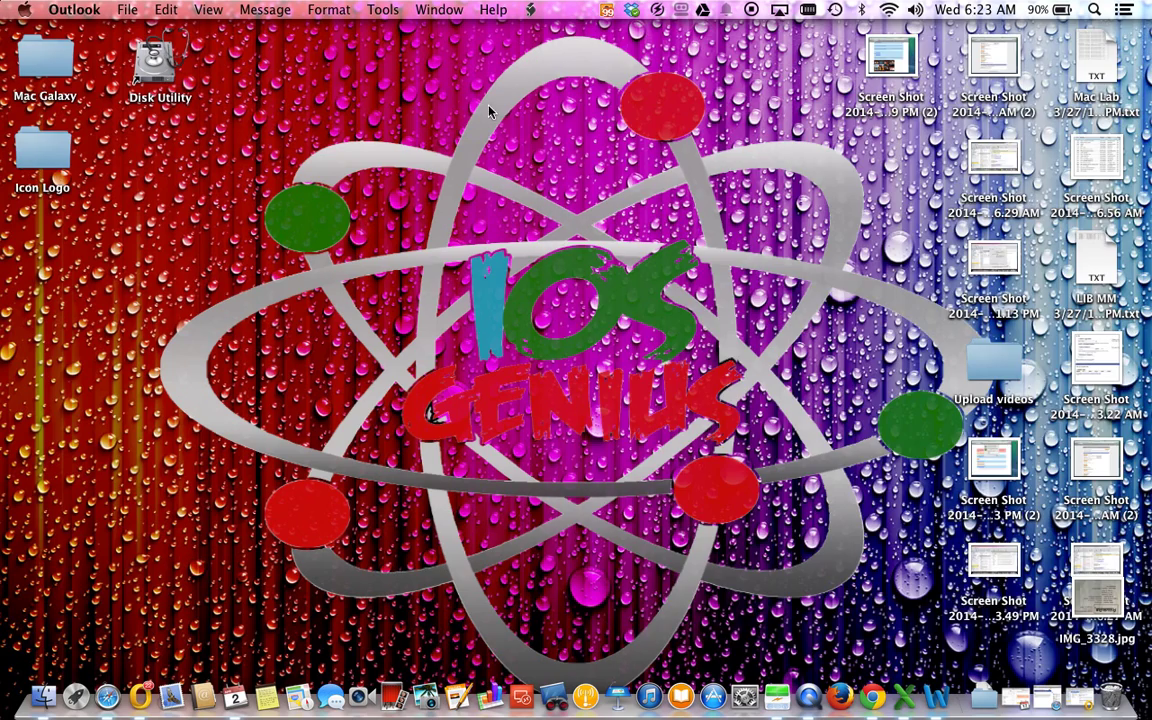